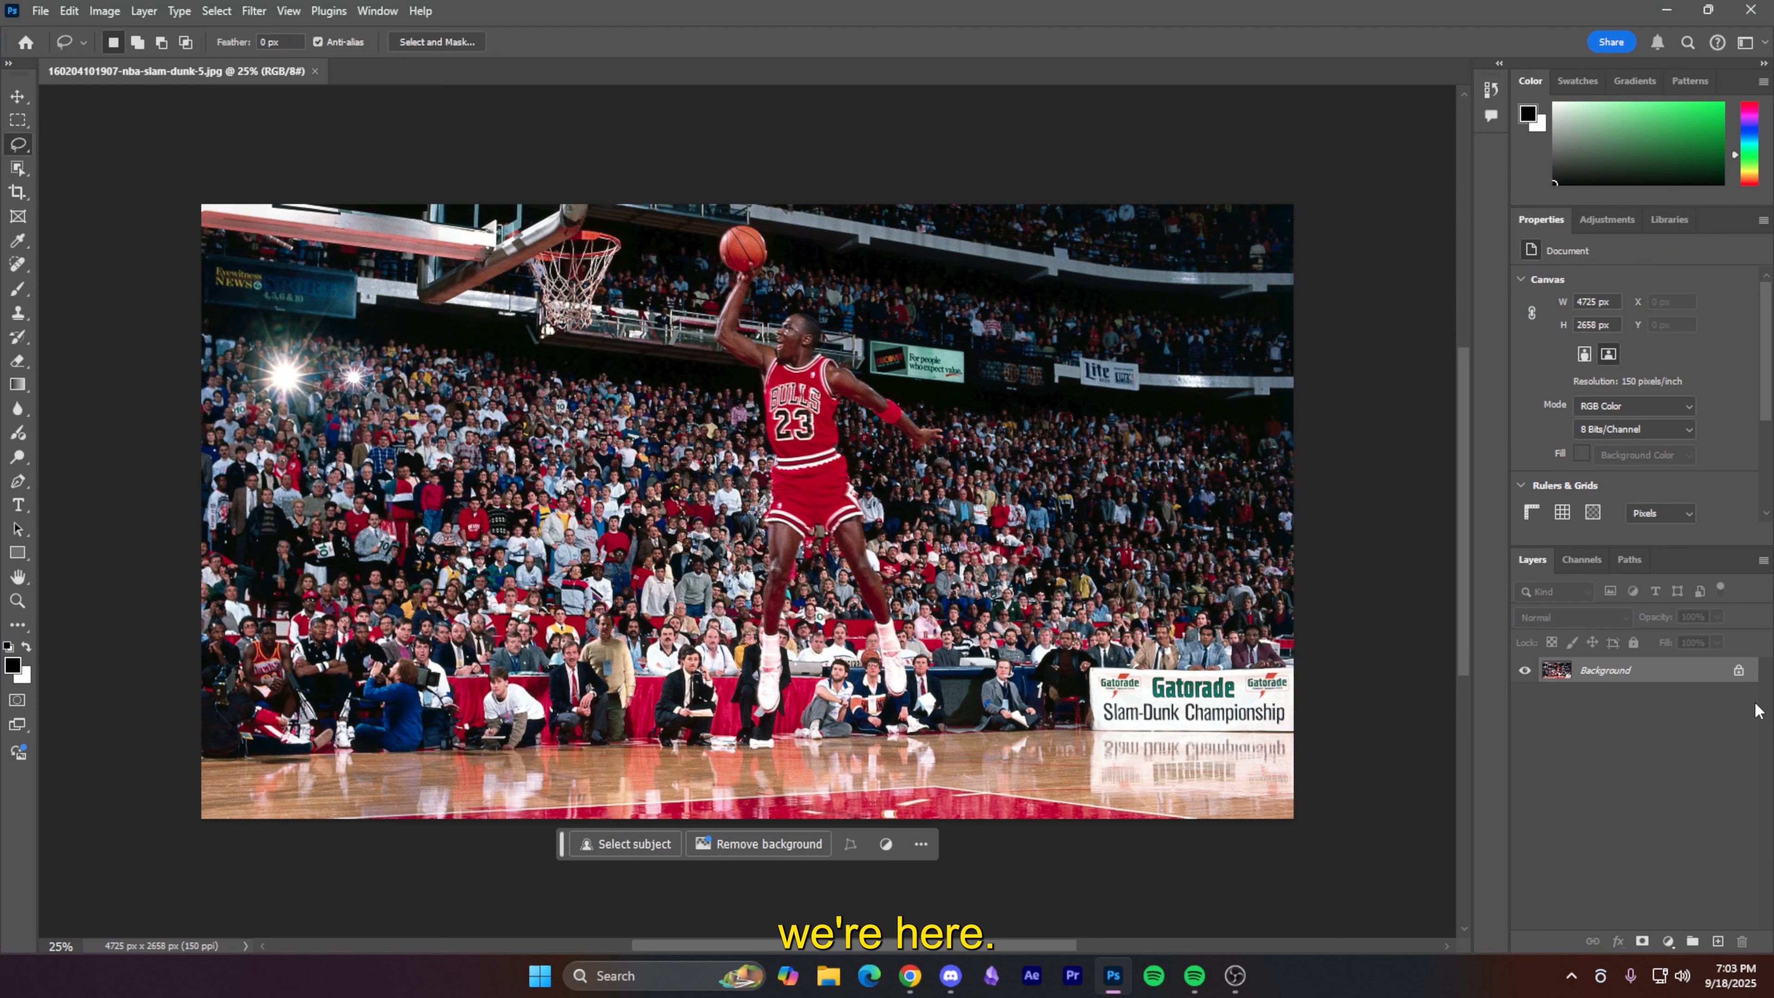
- Unlock the background and cut the Object Selection–selected player onto his own Layer 1
click(1738, 669)
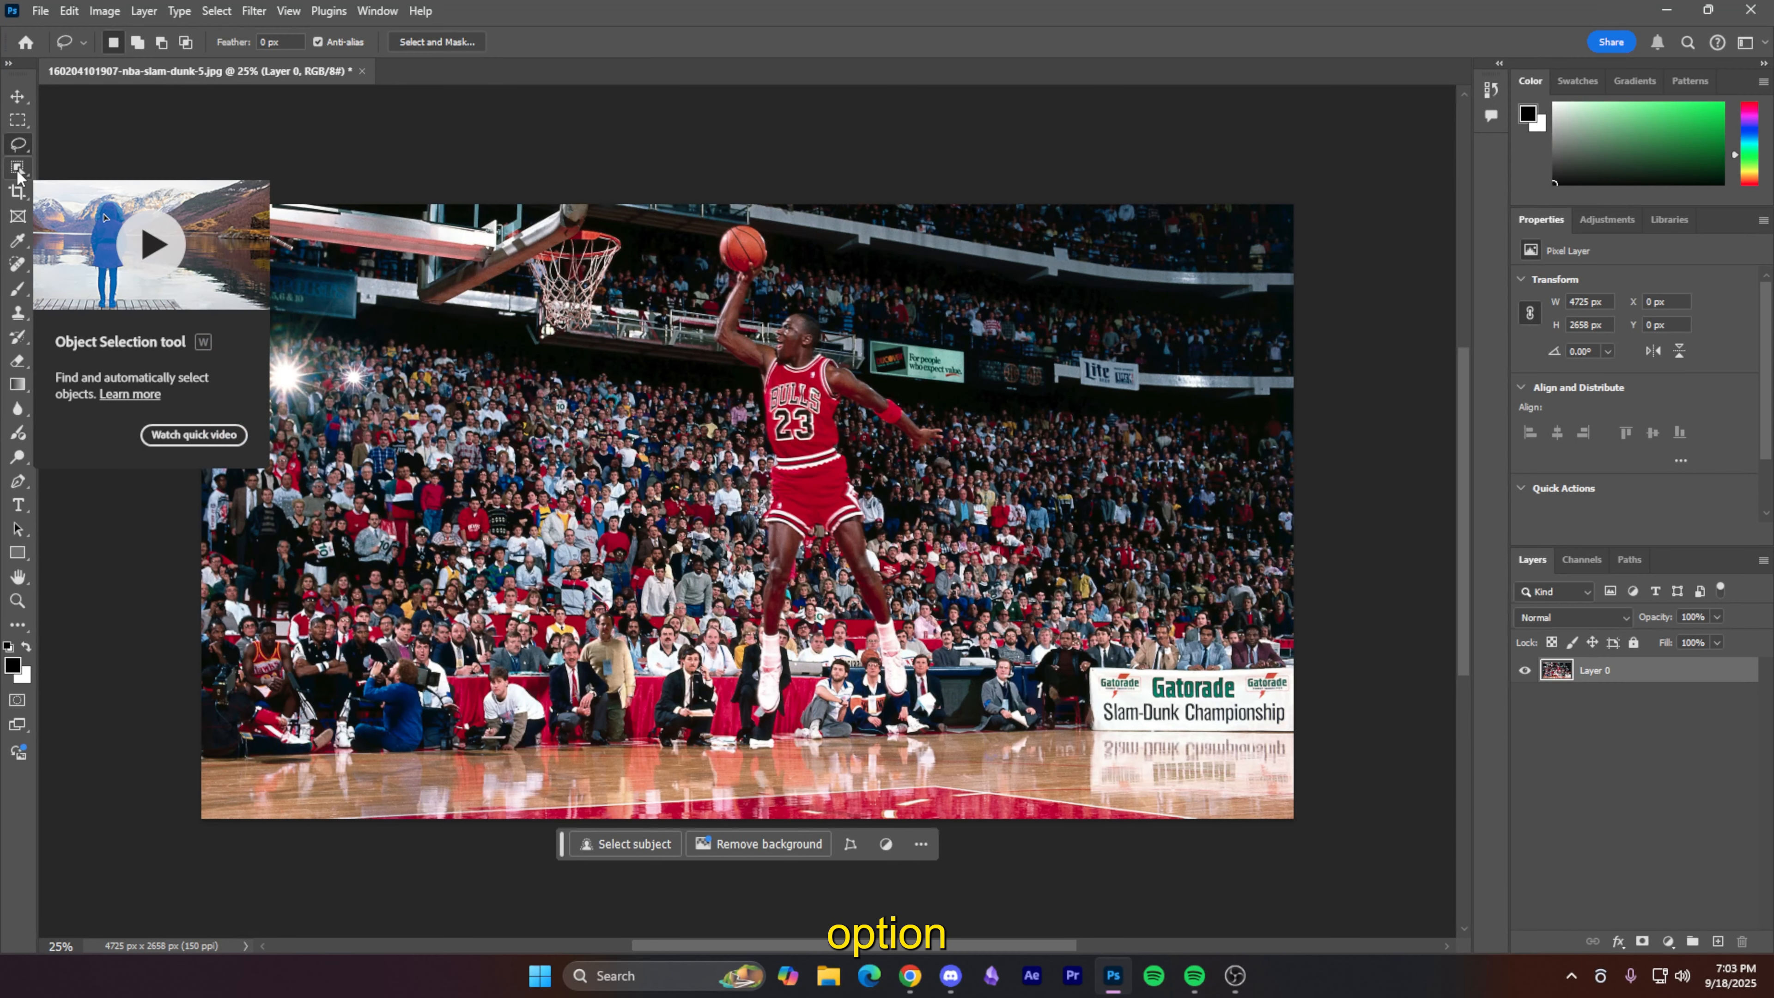
click(18, 171)
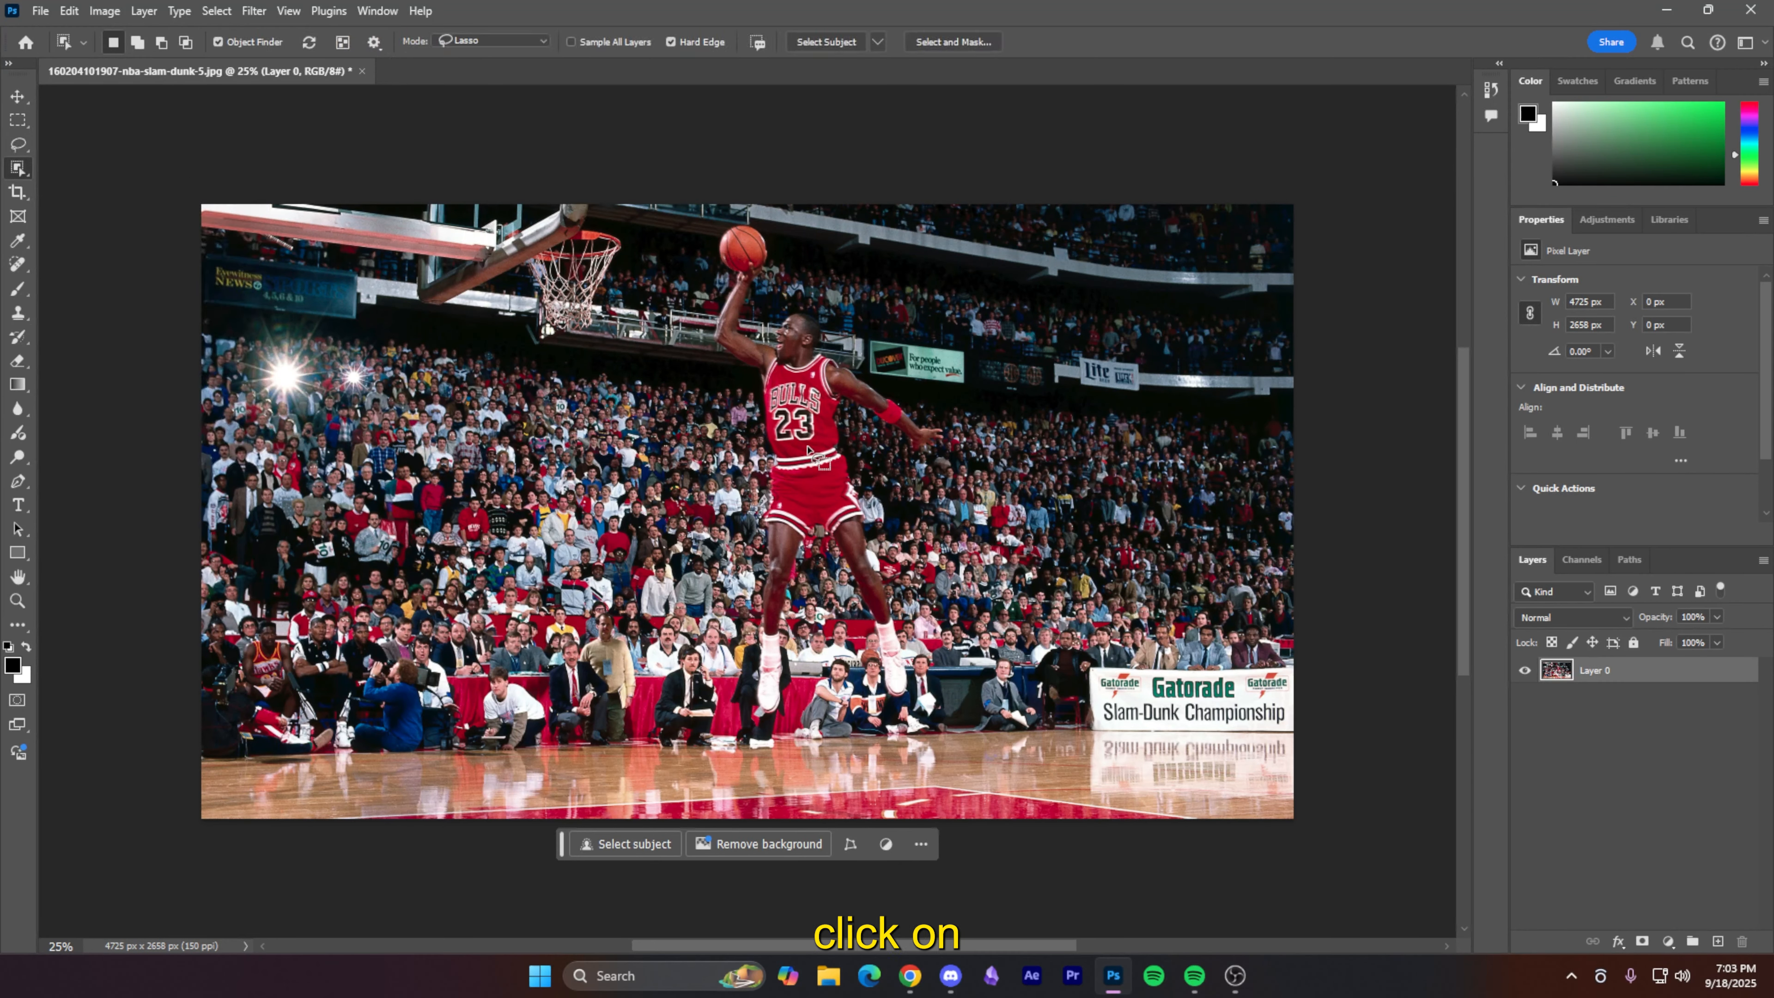
click(858, 486)
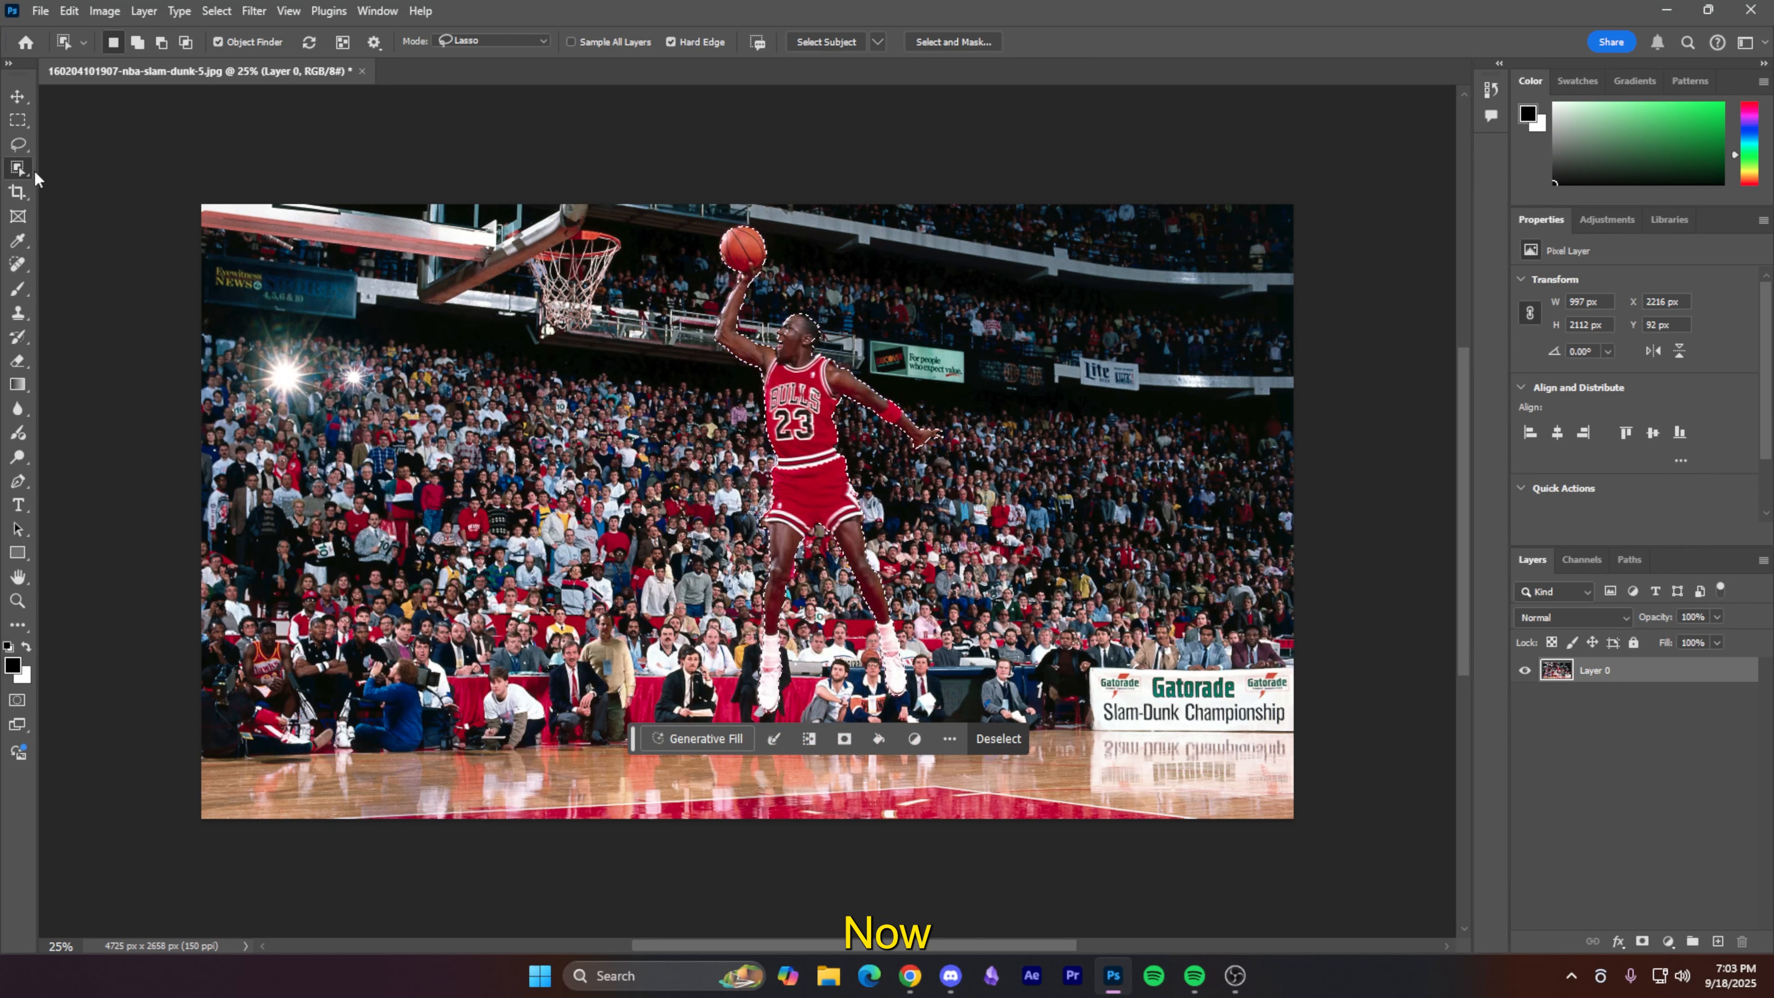
right_click(804, 420)
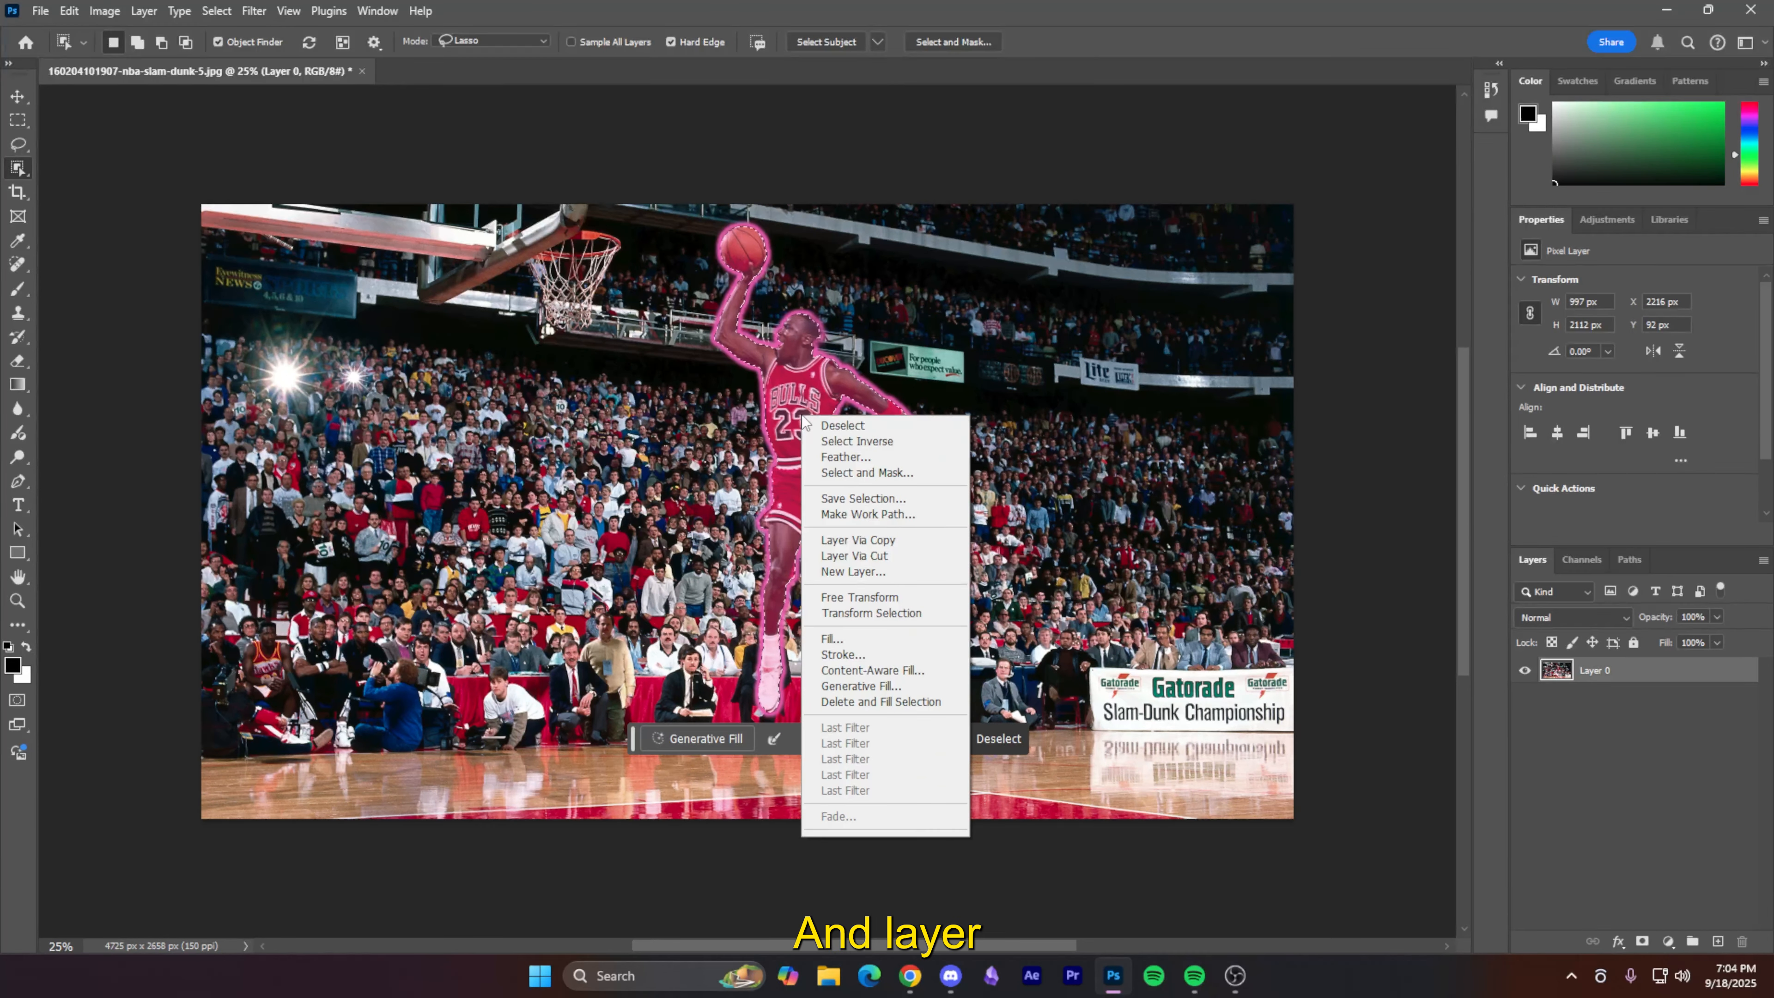
click(854, 556)
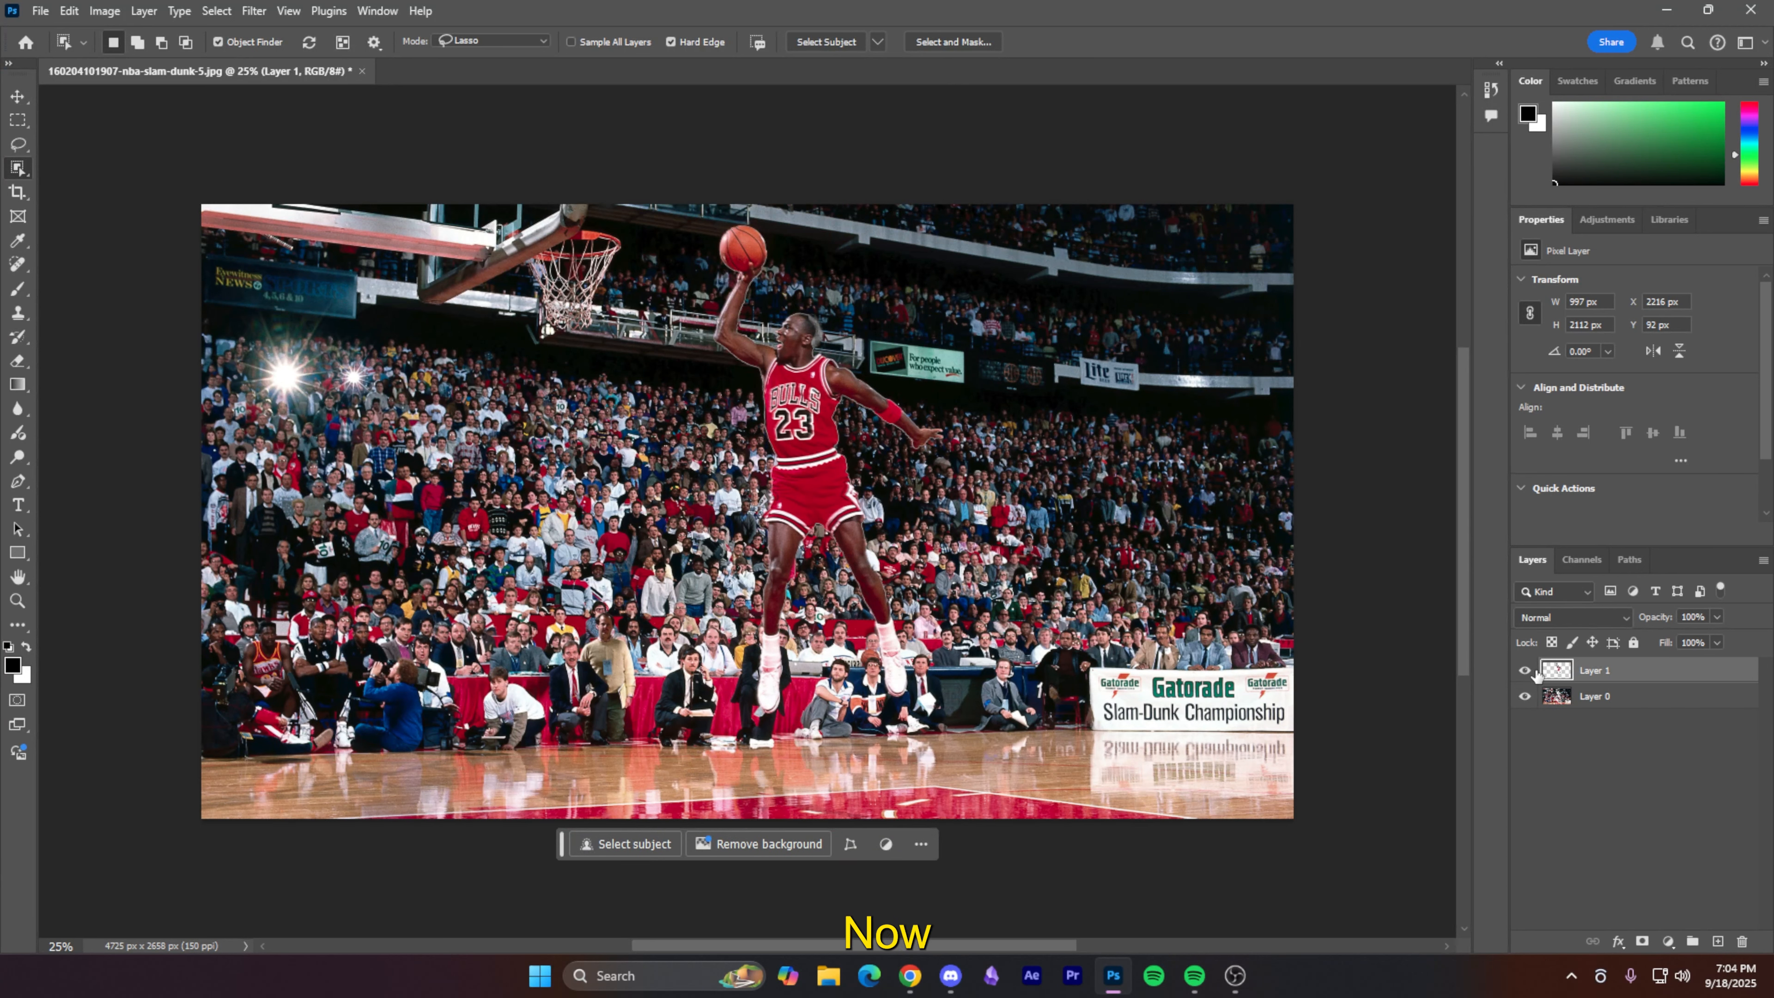
- Hide Layer 1 and lasso around the player's empty silhouette, including the ball
click(1525, 670)
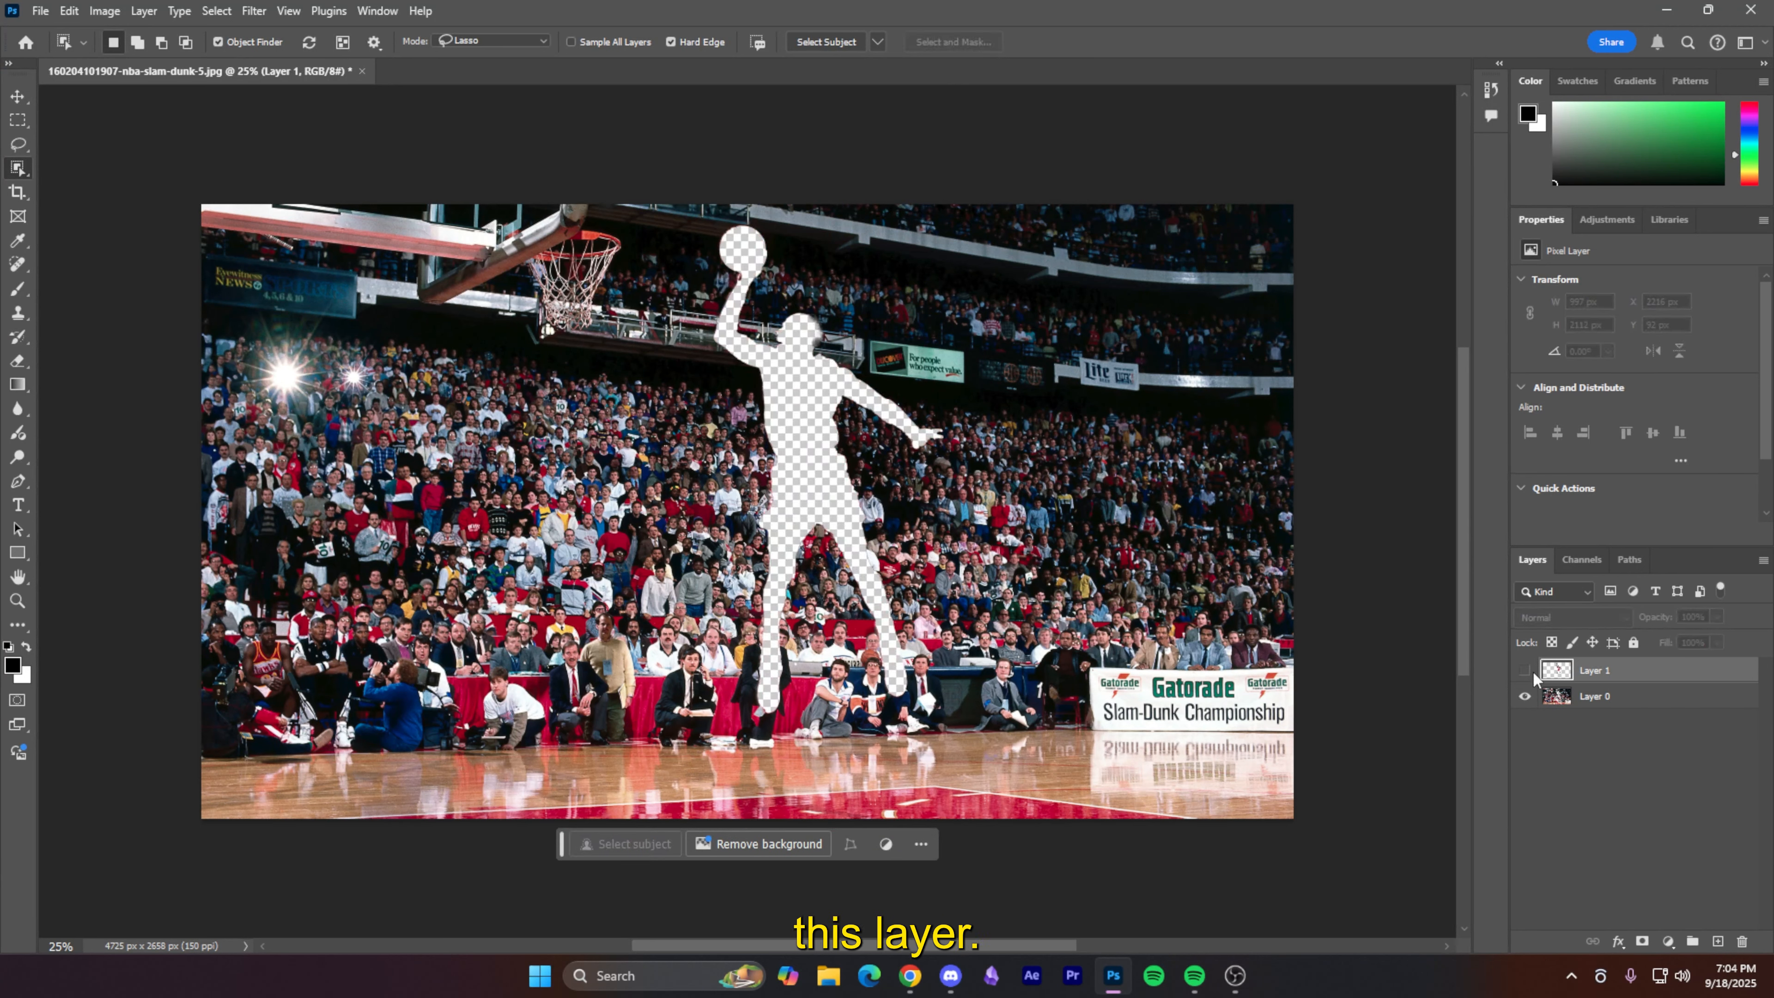
click(17, 144)
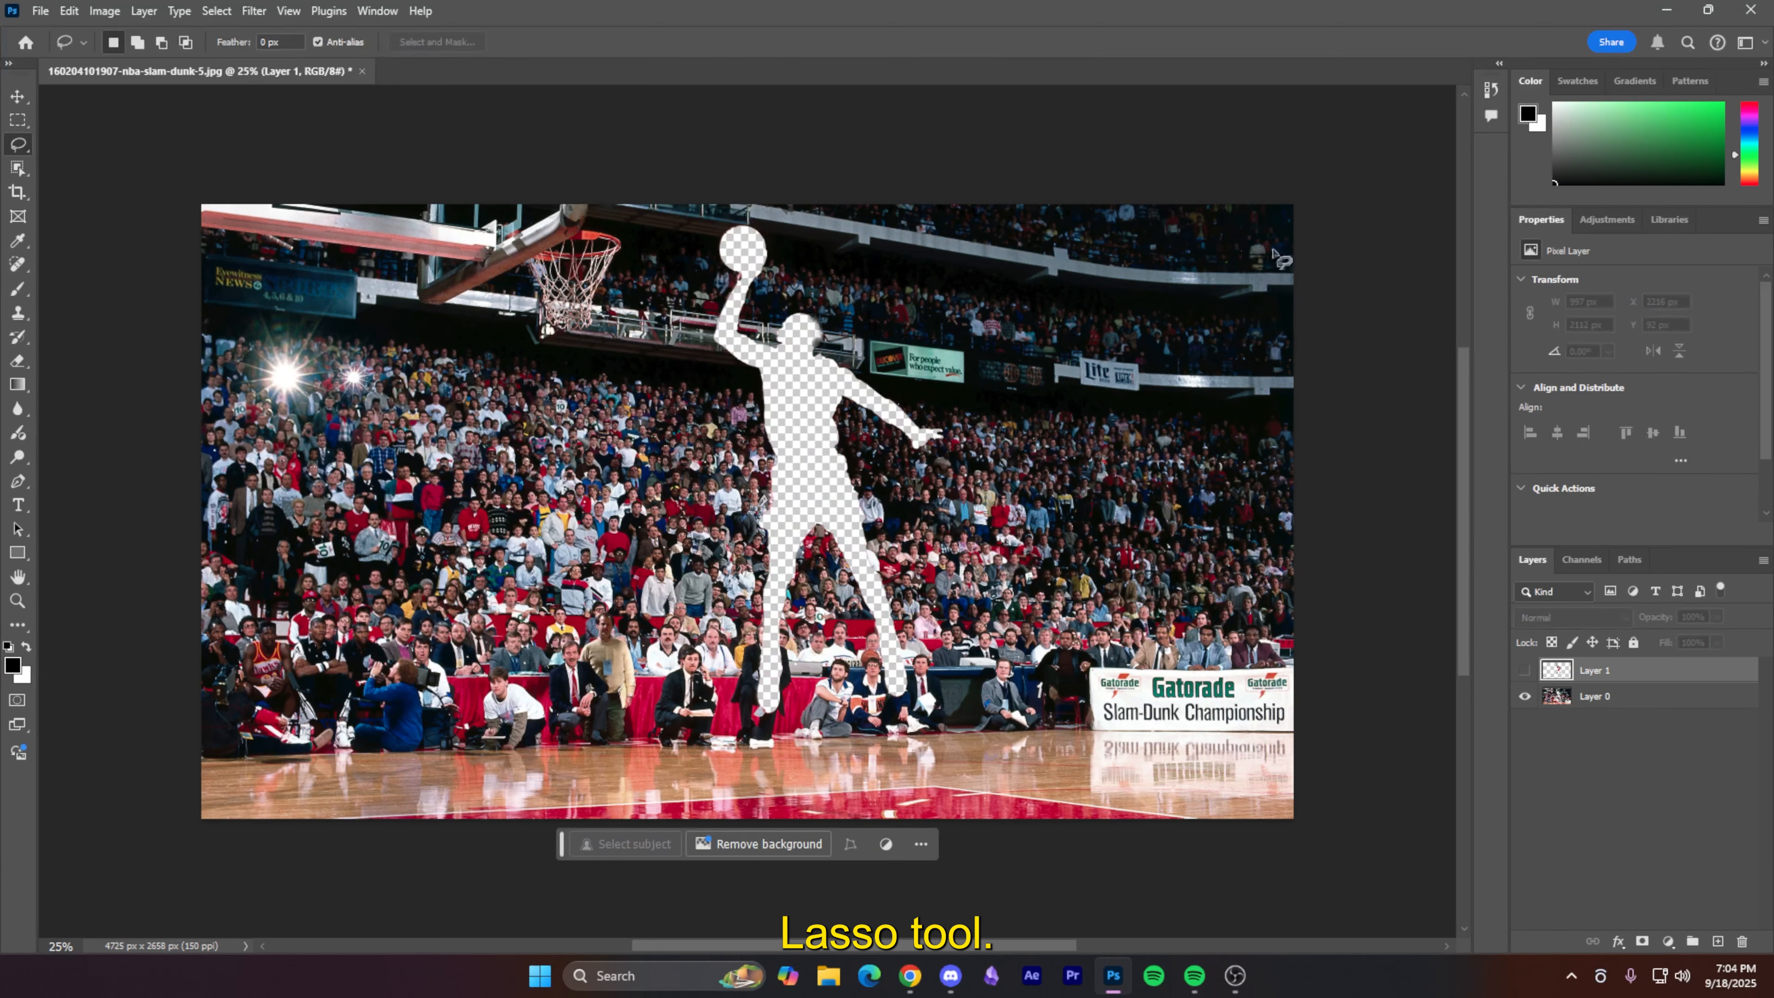
mouse_move(772, 227)
mouse_down()
mouse_move(715, 223)
mouse_move(695, 264)
mouse_move(766, 734)
mouse_up()
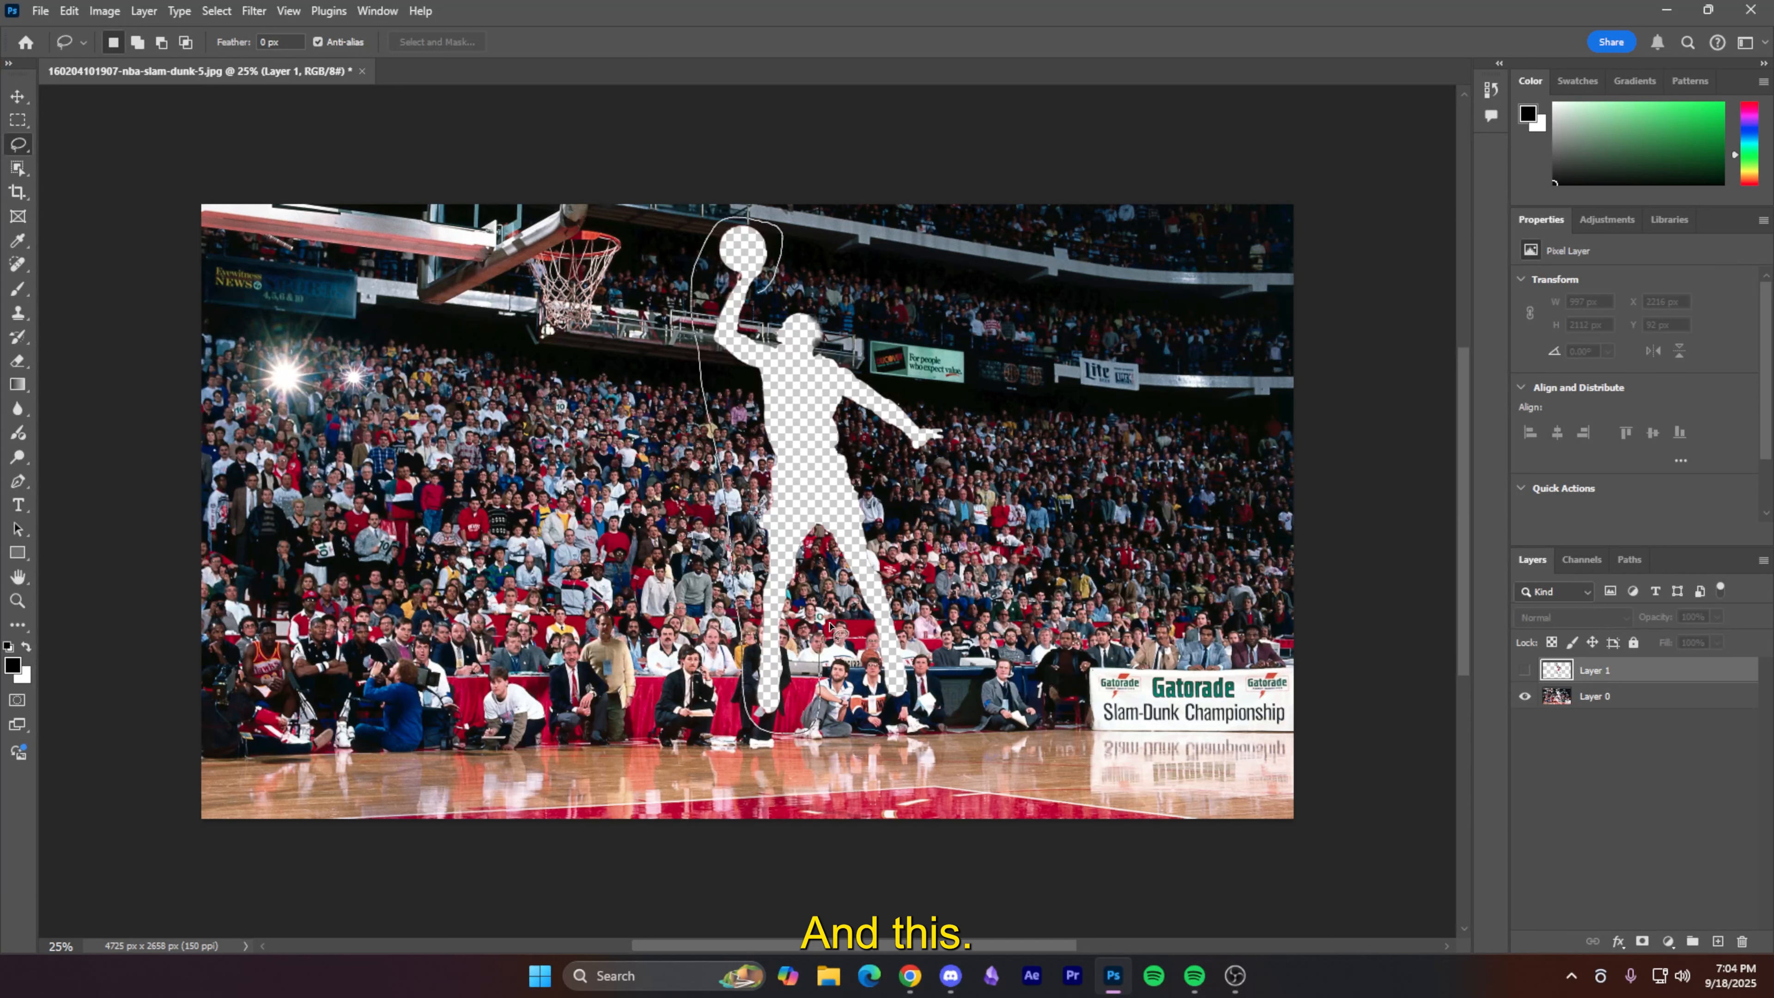
drag(831, 627, 902, 553)
drag(828, 297, 833, 301)
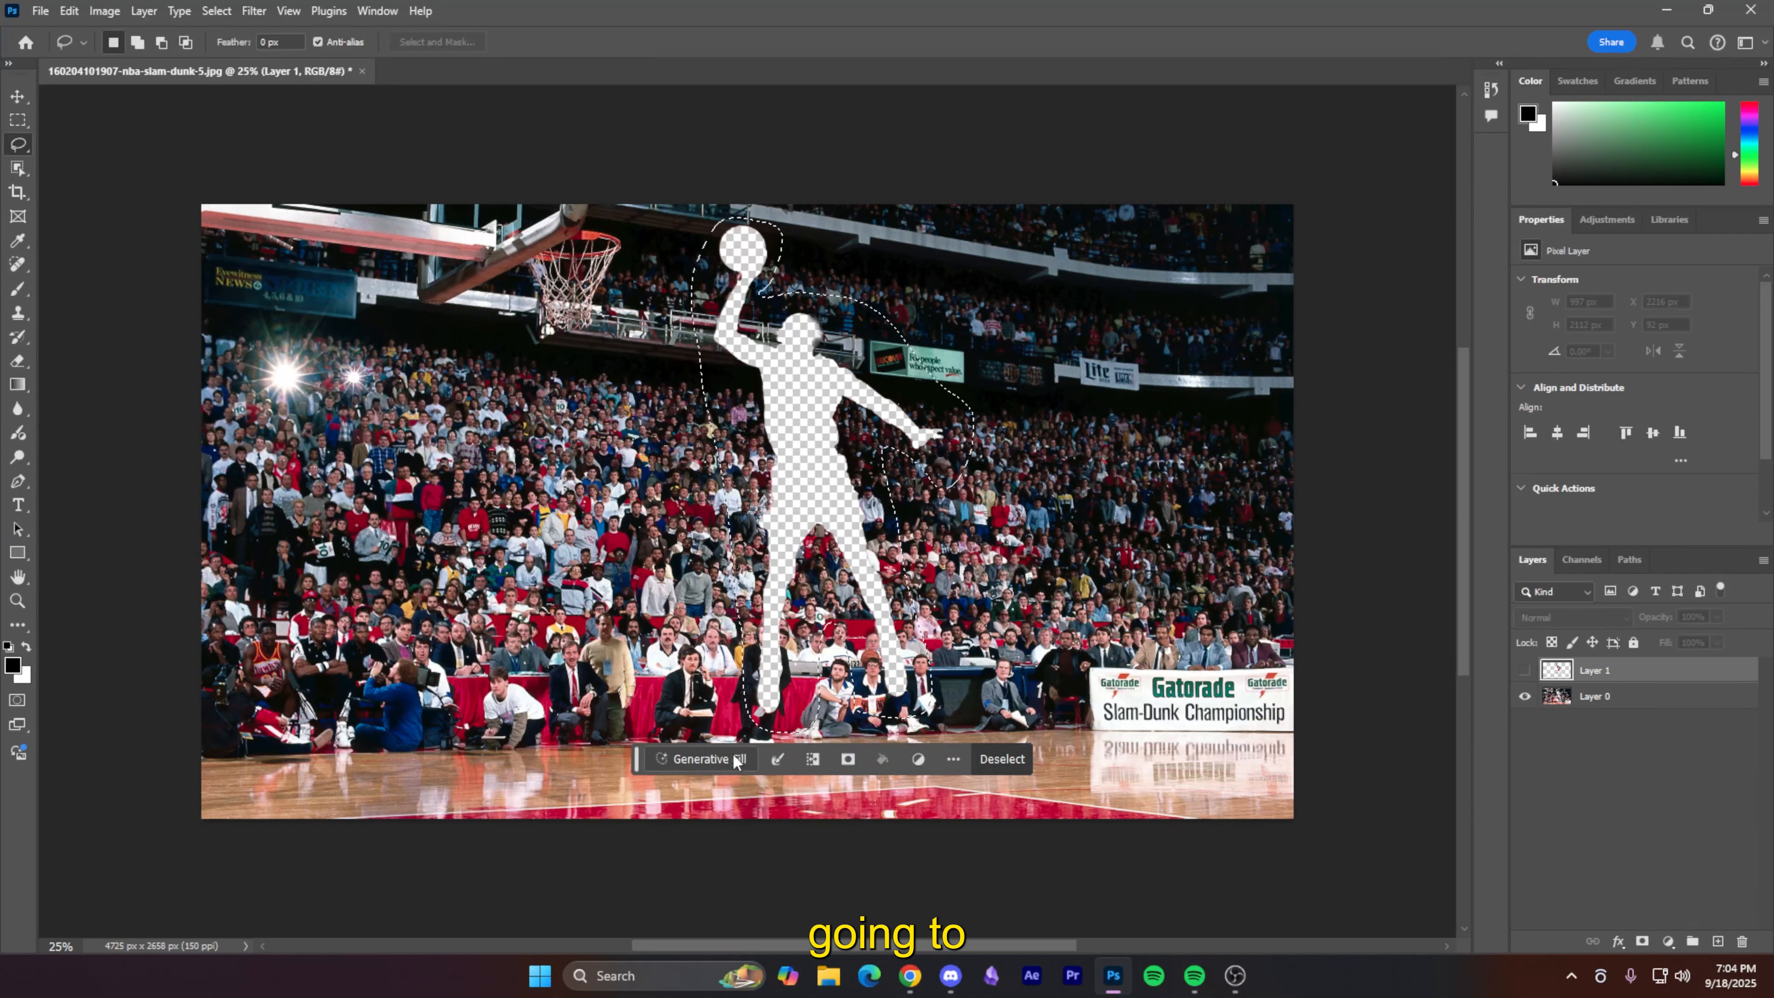
- Fill the silhouette with crowd using Generative Fill and an empty prompt
click(731, 760)
click(1015, 759)
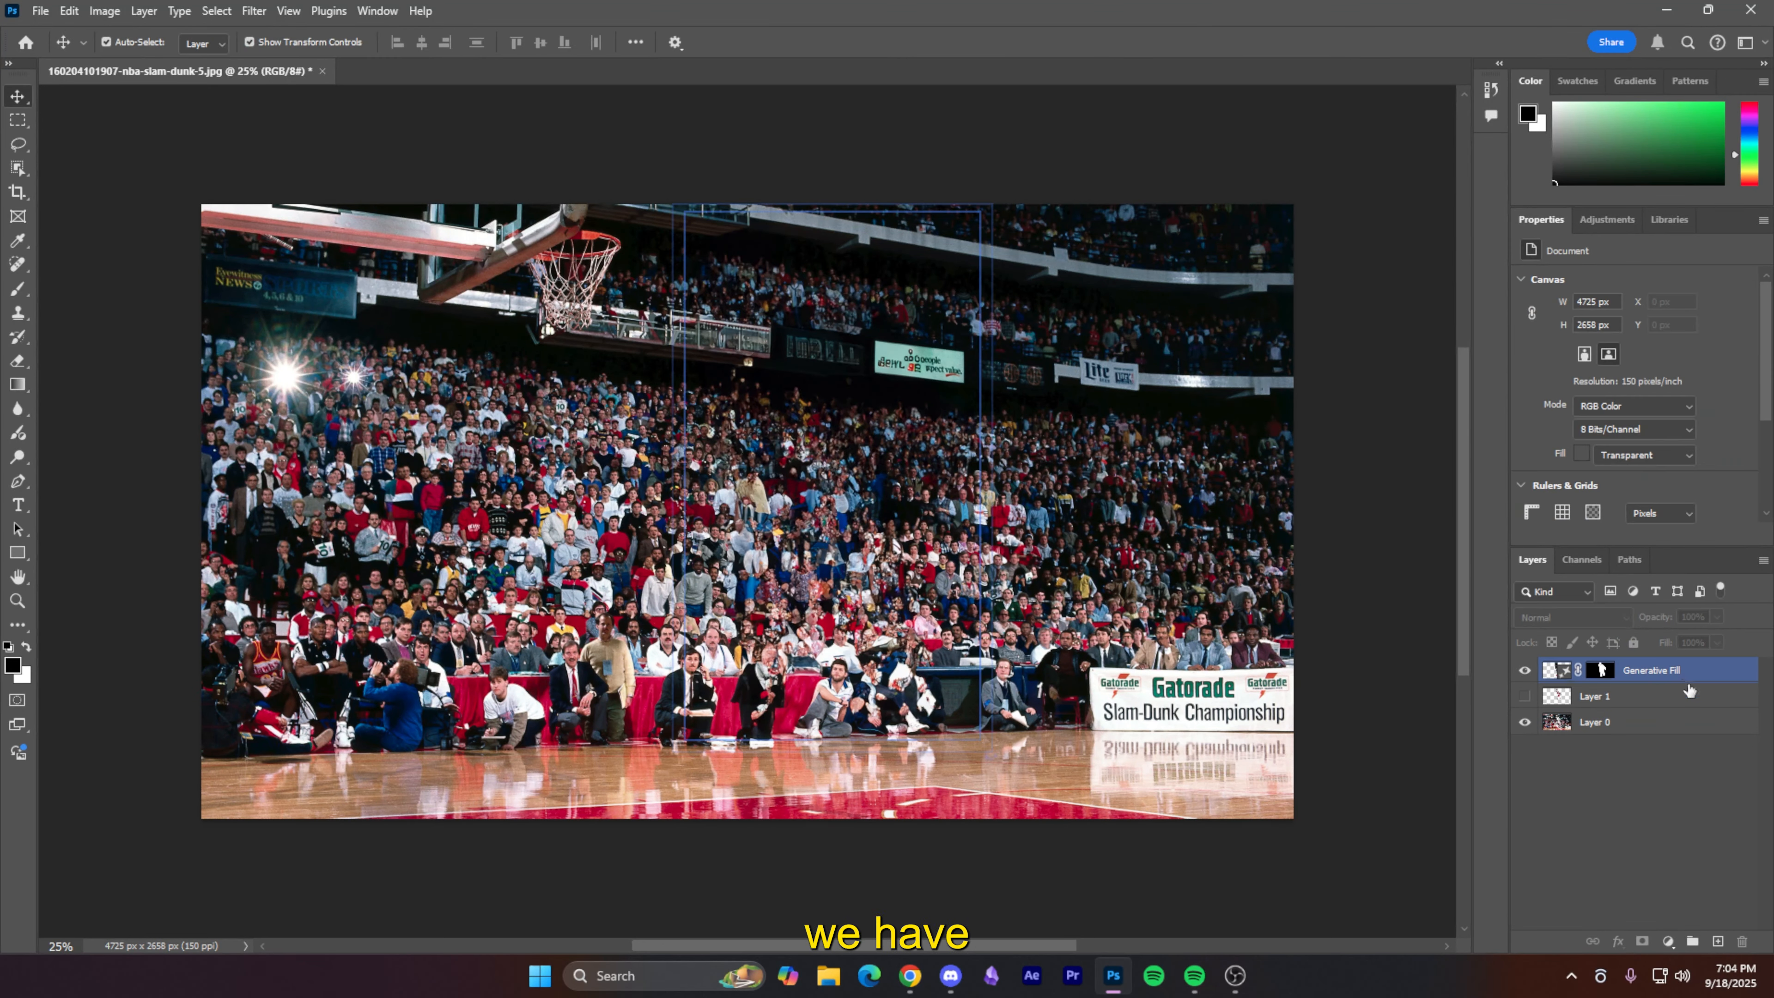
click(1688, 669)
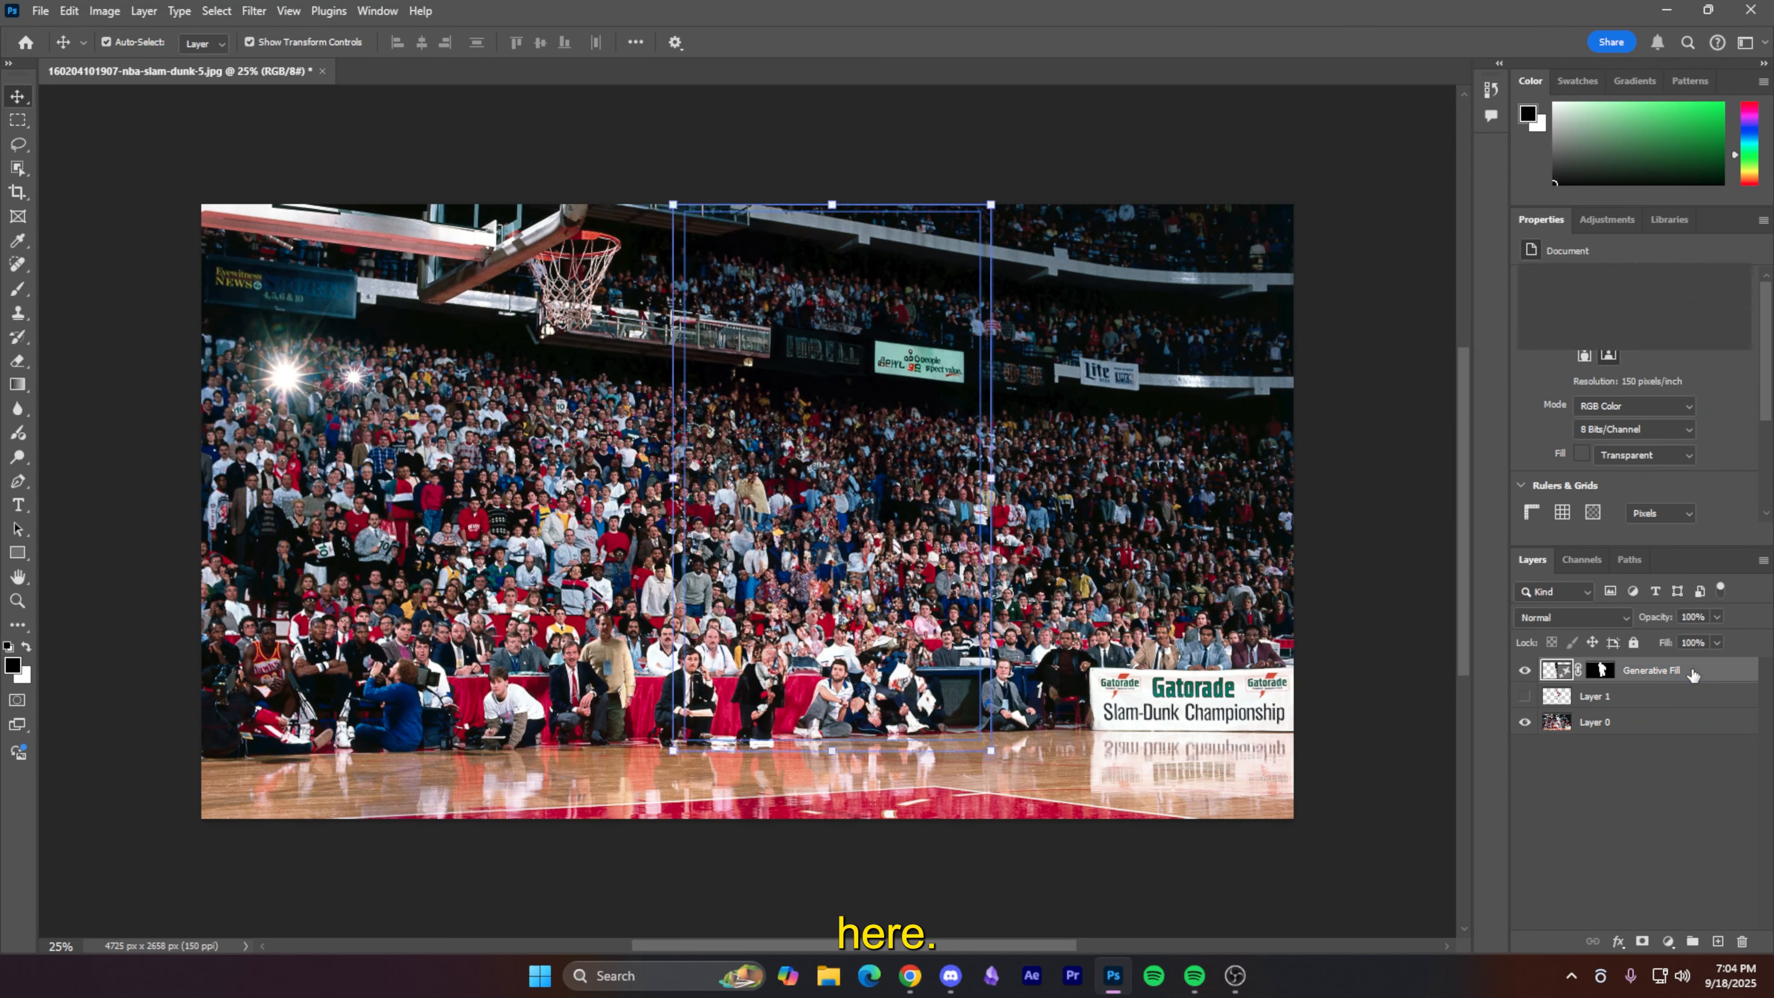
- Show Layer 1, move Generative Fill beneath it, and merge Generative Fill with Layer 0
click(1526, 697)
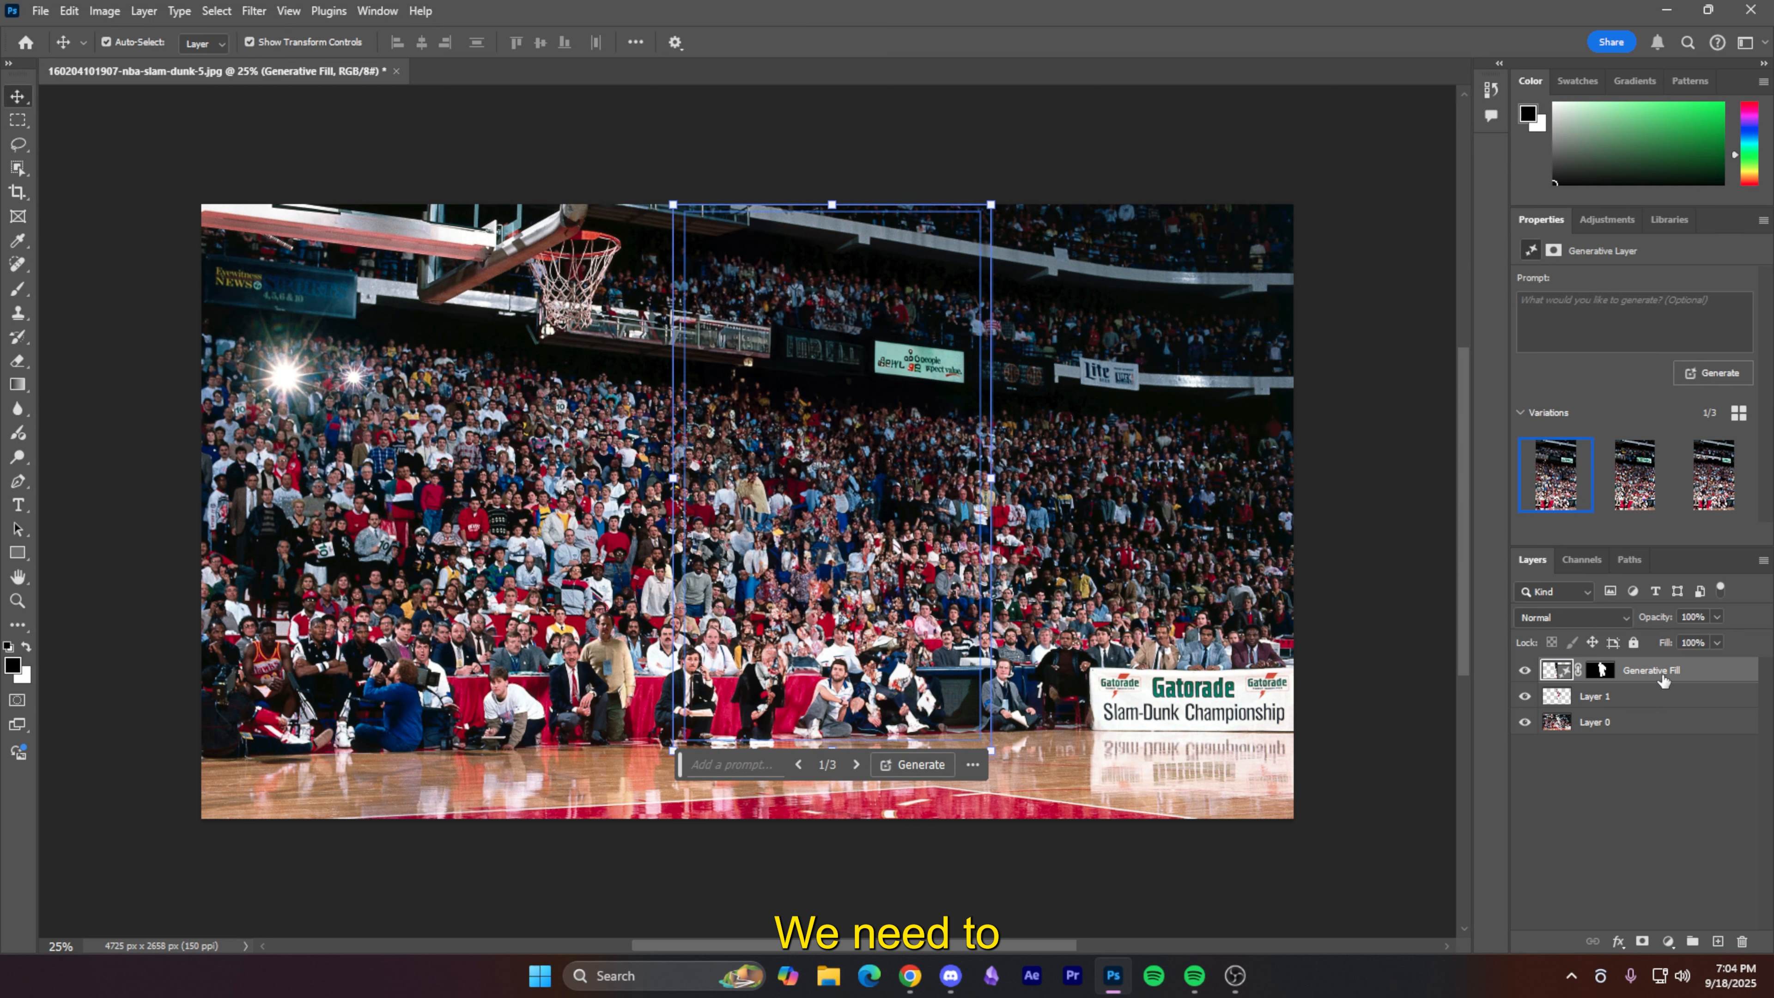
drag(1663, 677, 1673, 707)
click(1656, 723)
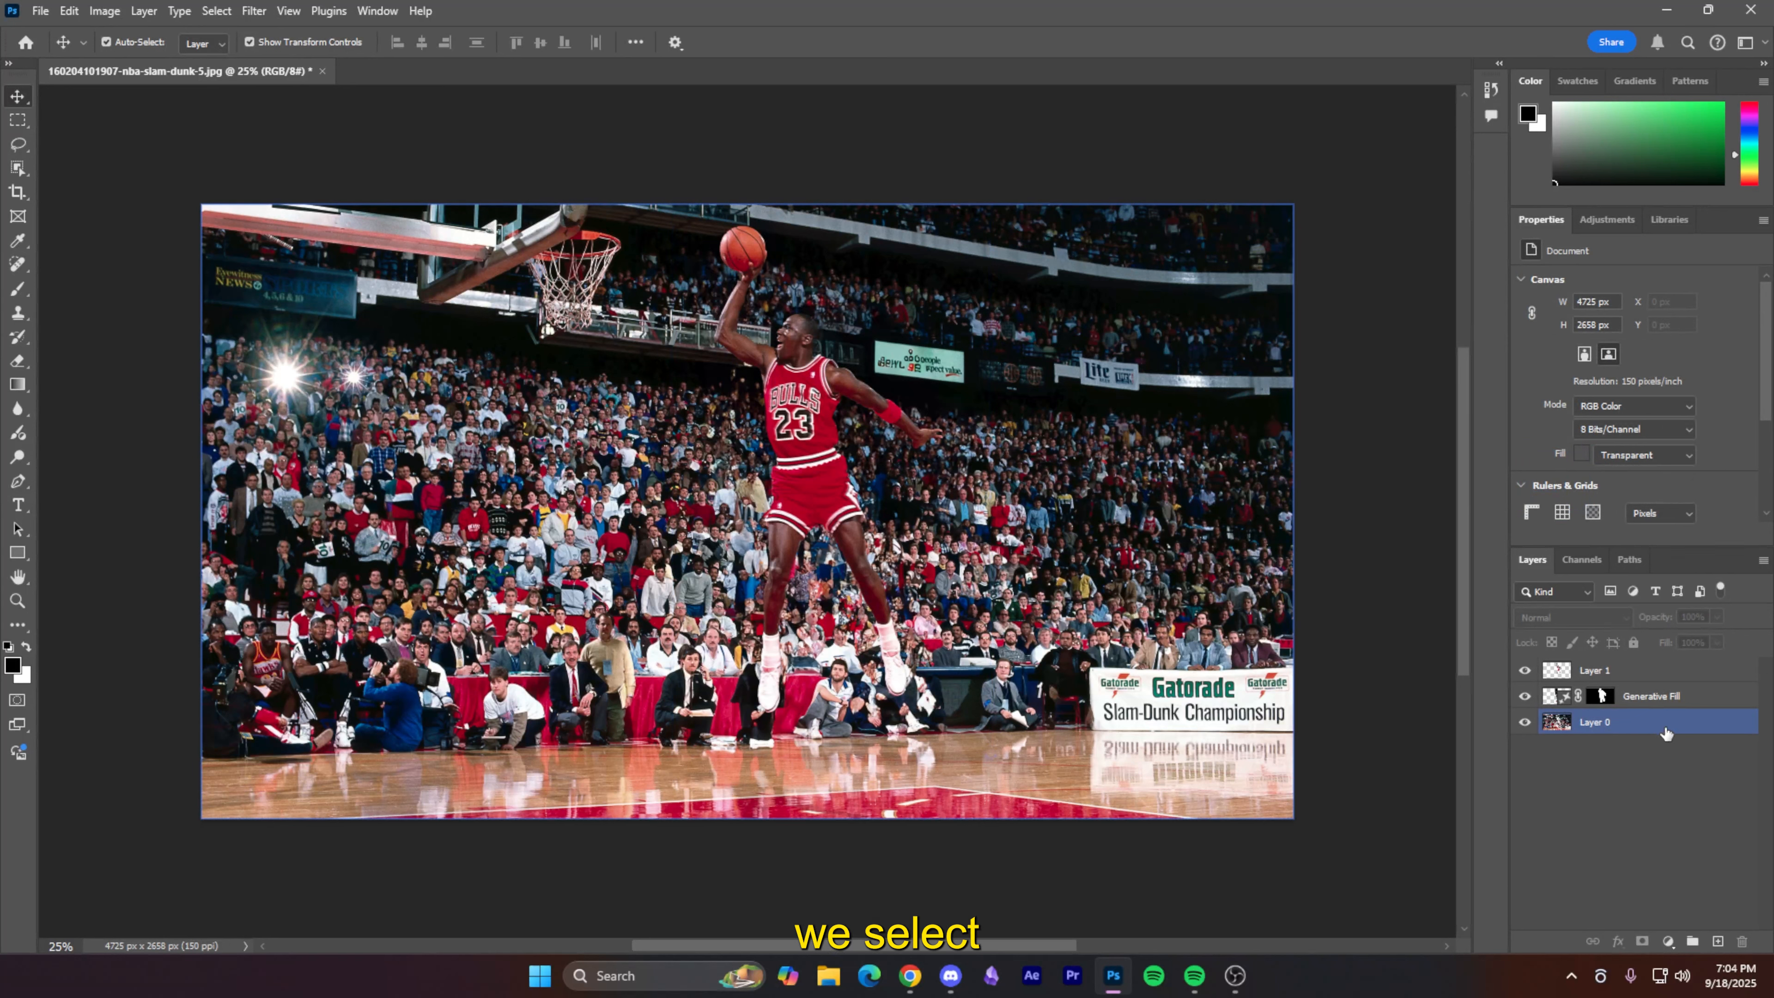
click(1692, 703)
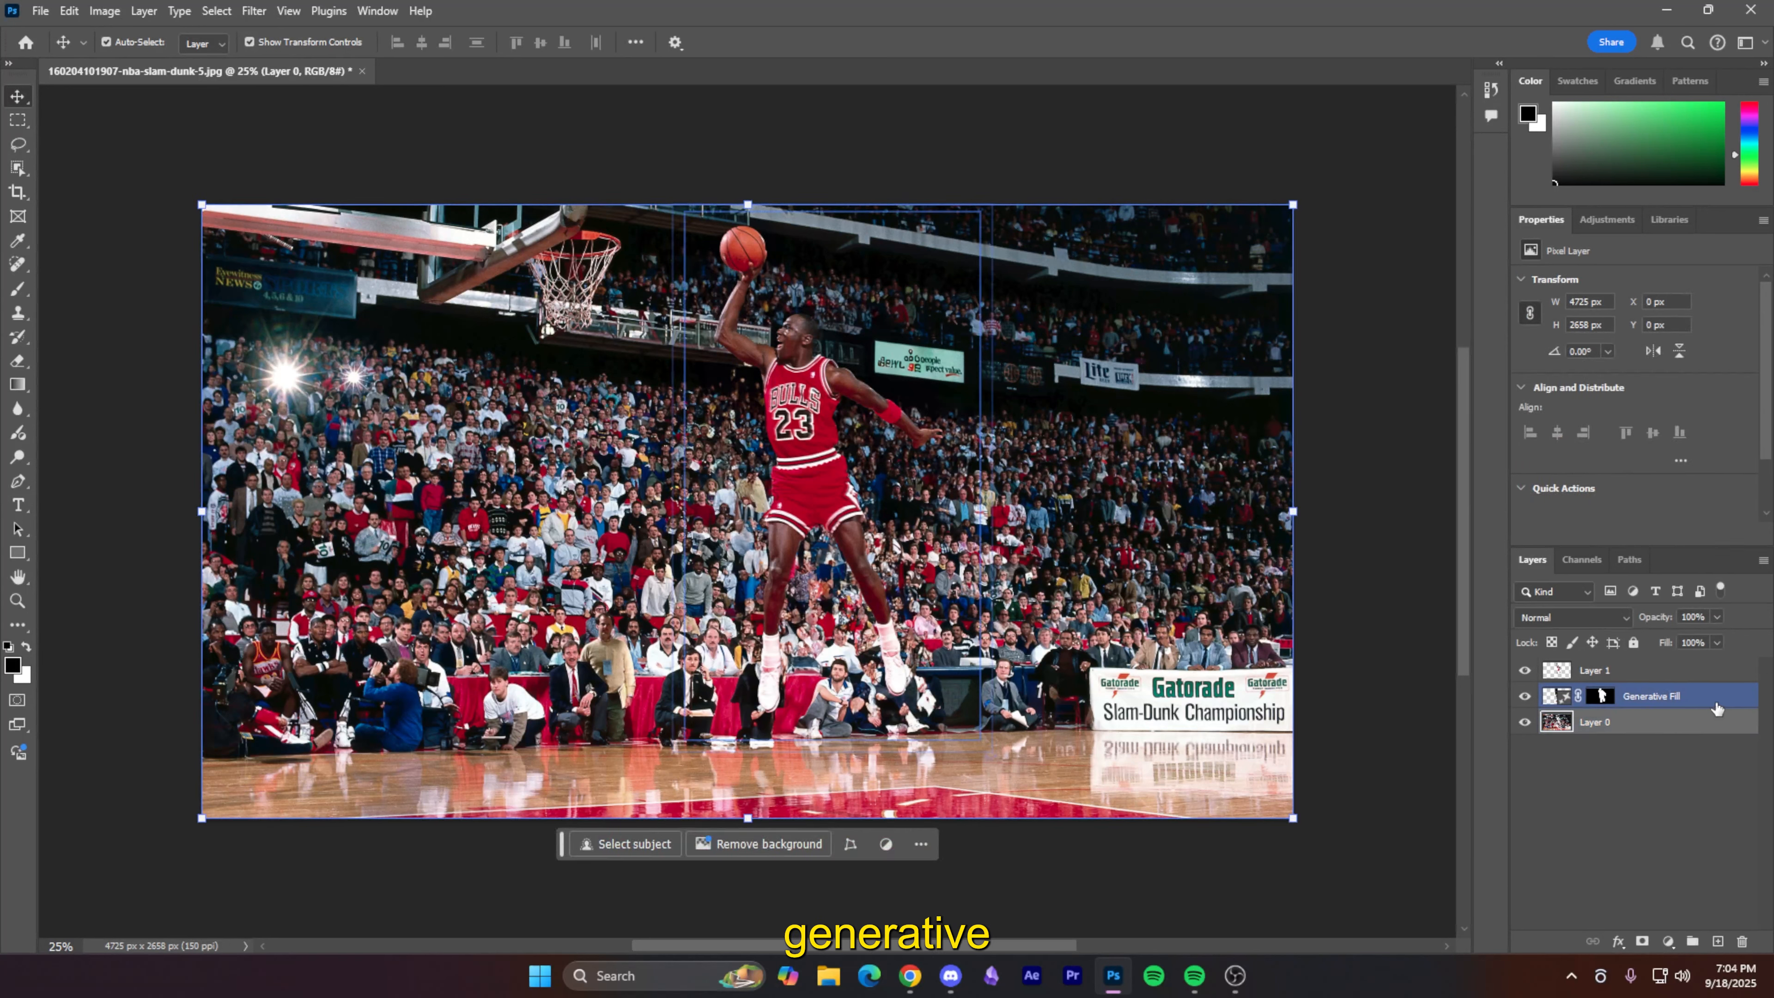
ctrl+click(1715, 699)
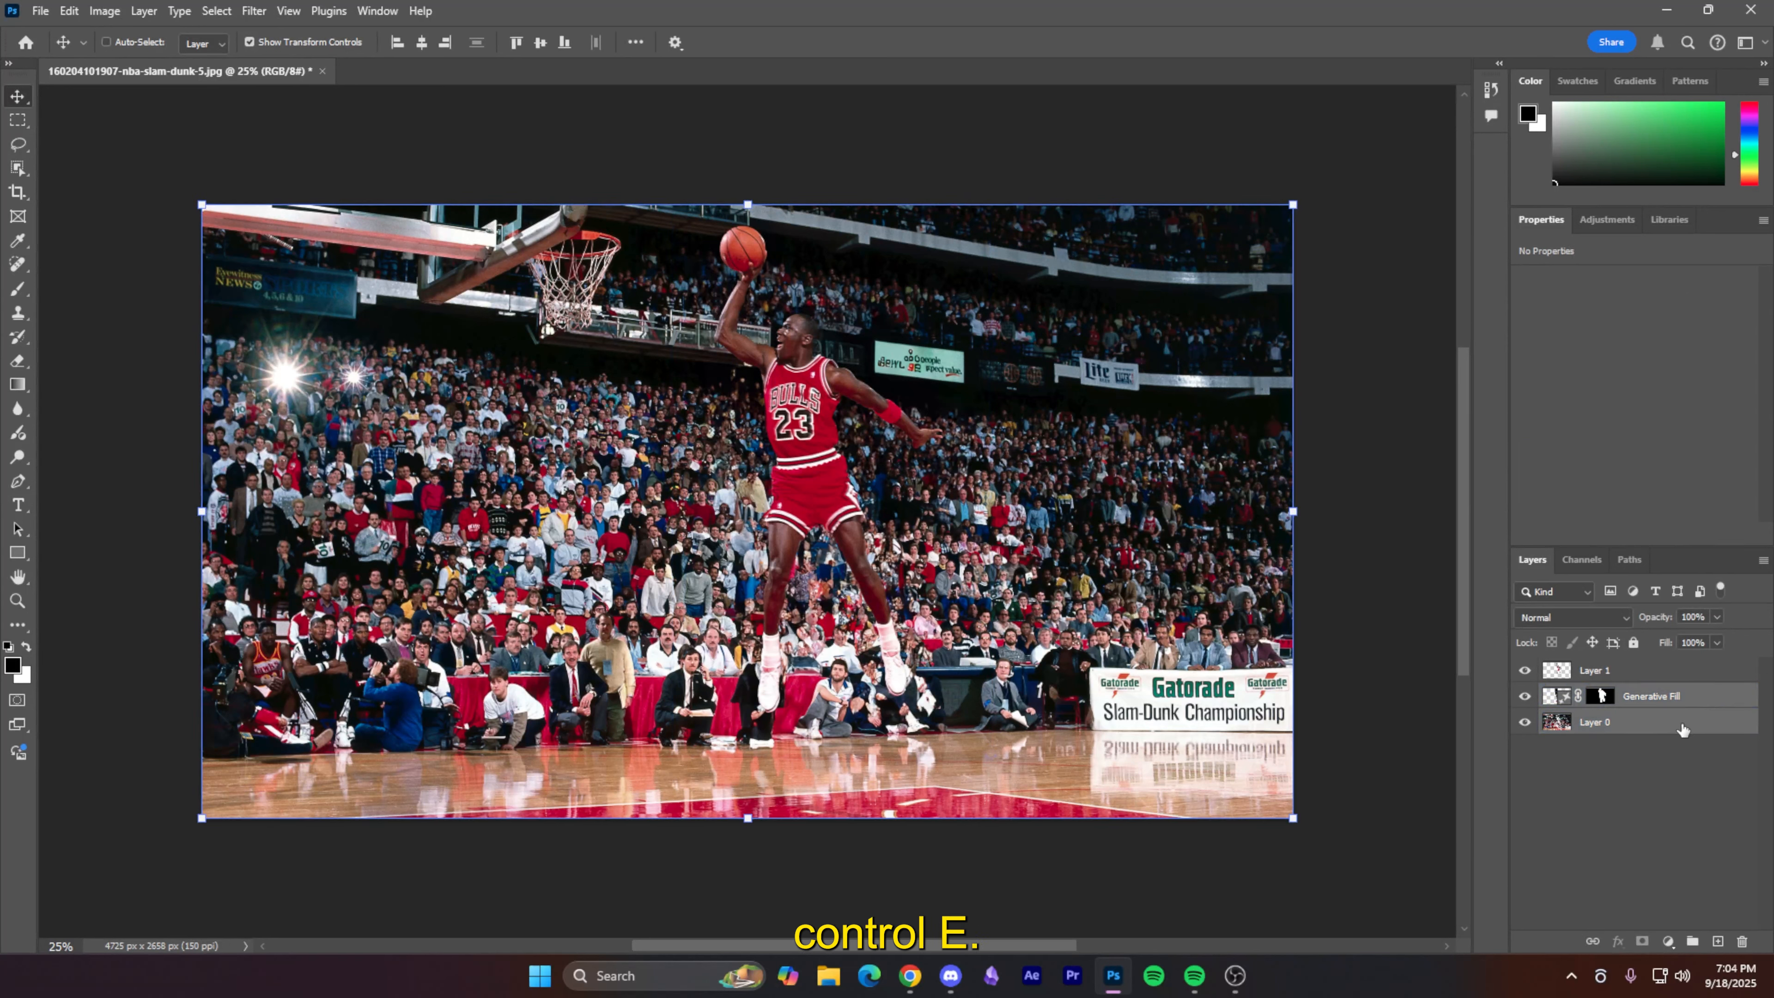
key(ctrl+e)
- Toggle the player layer off and on to check the filled background
click(1555, 742)
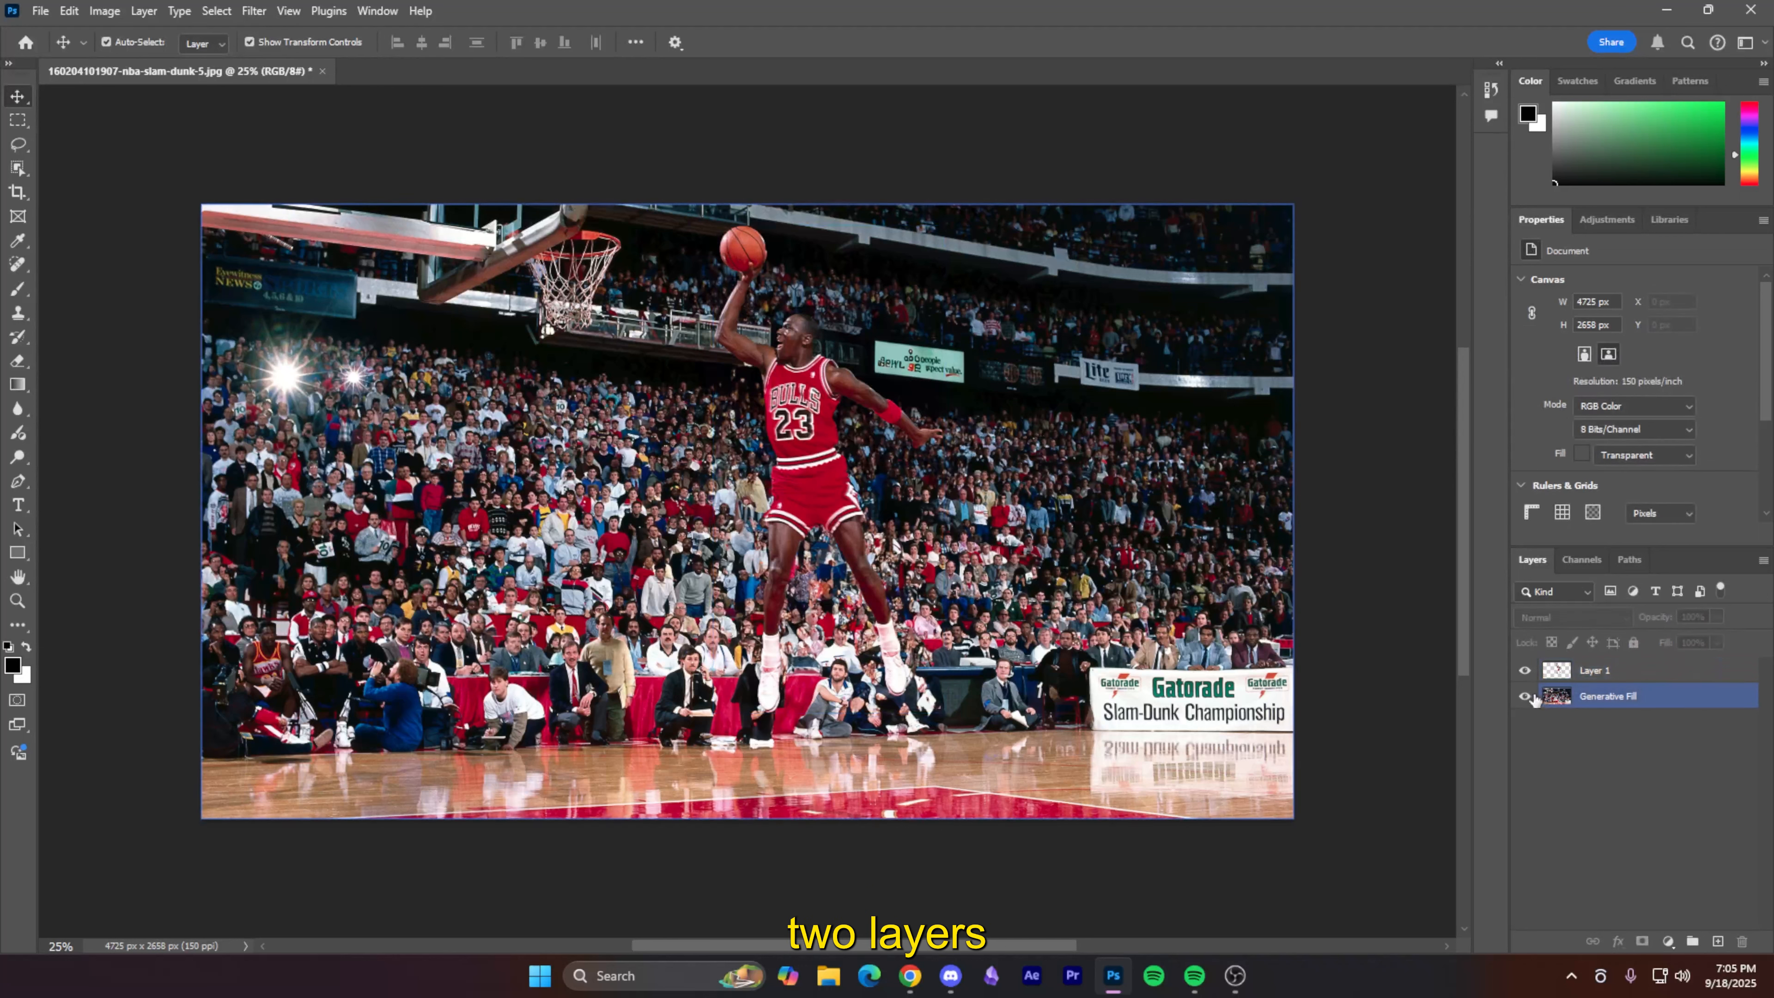
click(1526, 671)
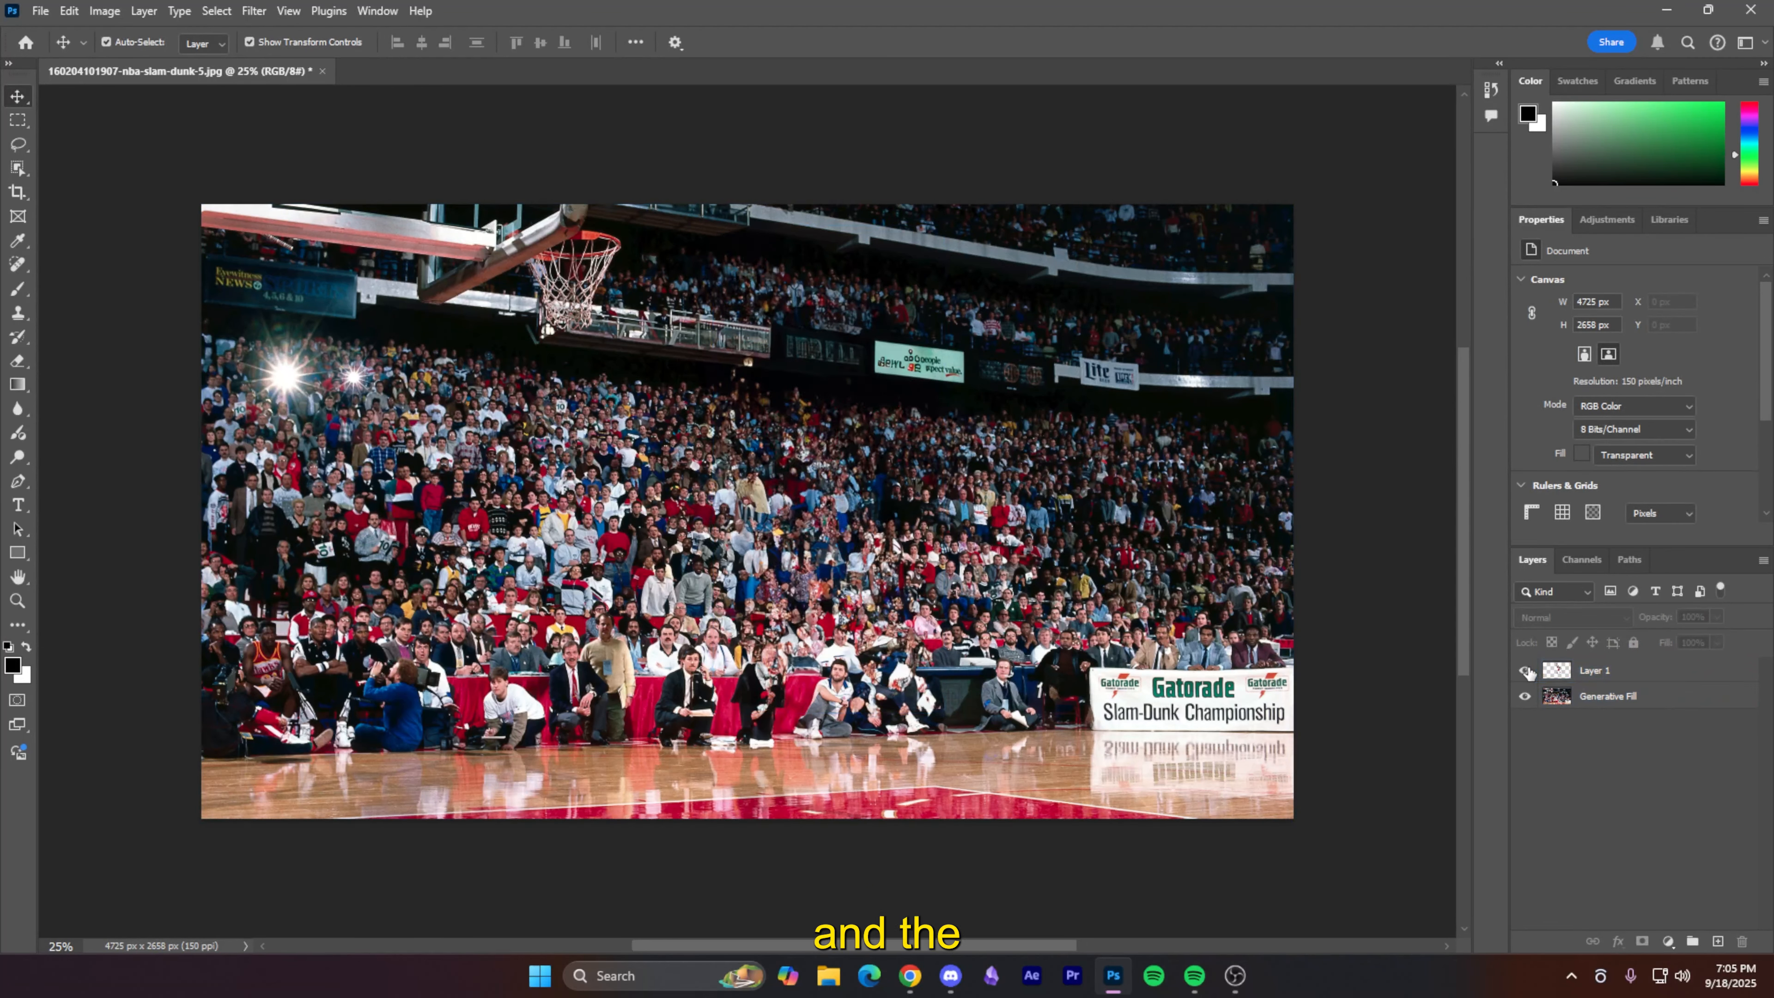
click(1525, 671)
click(1080, 561)
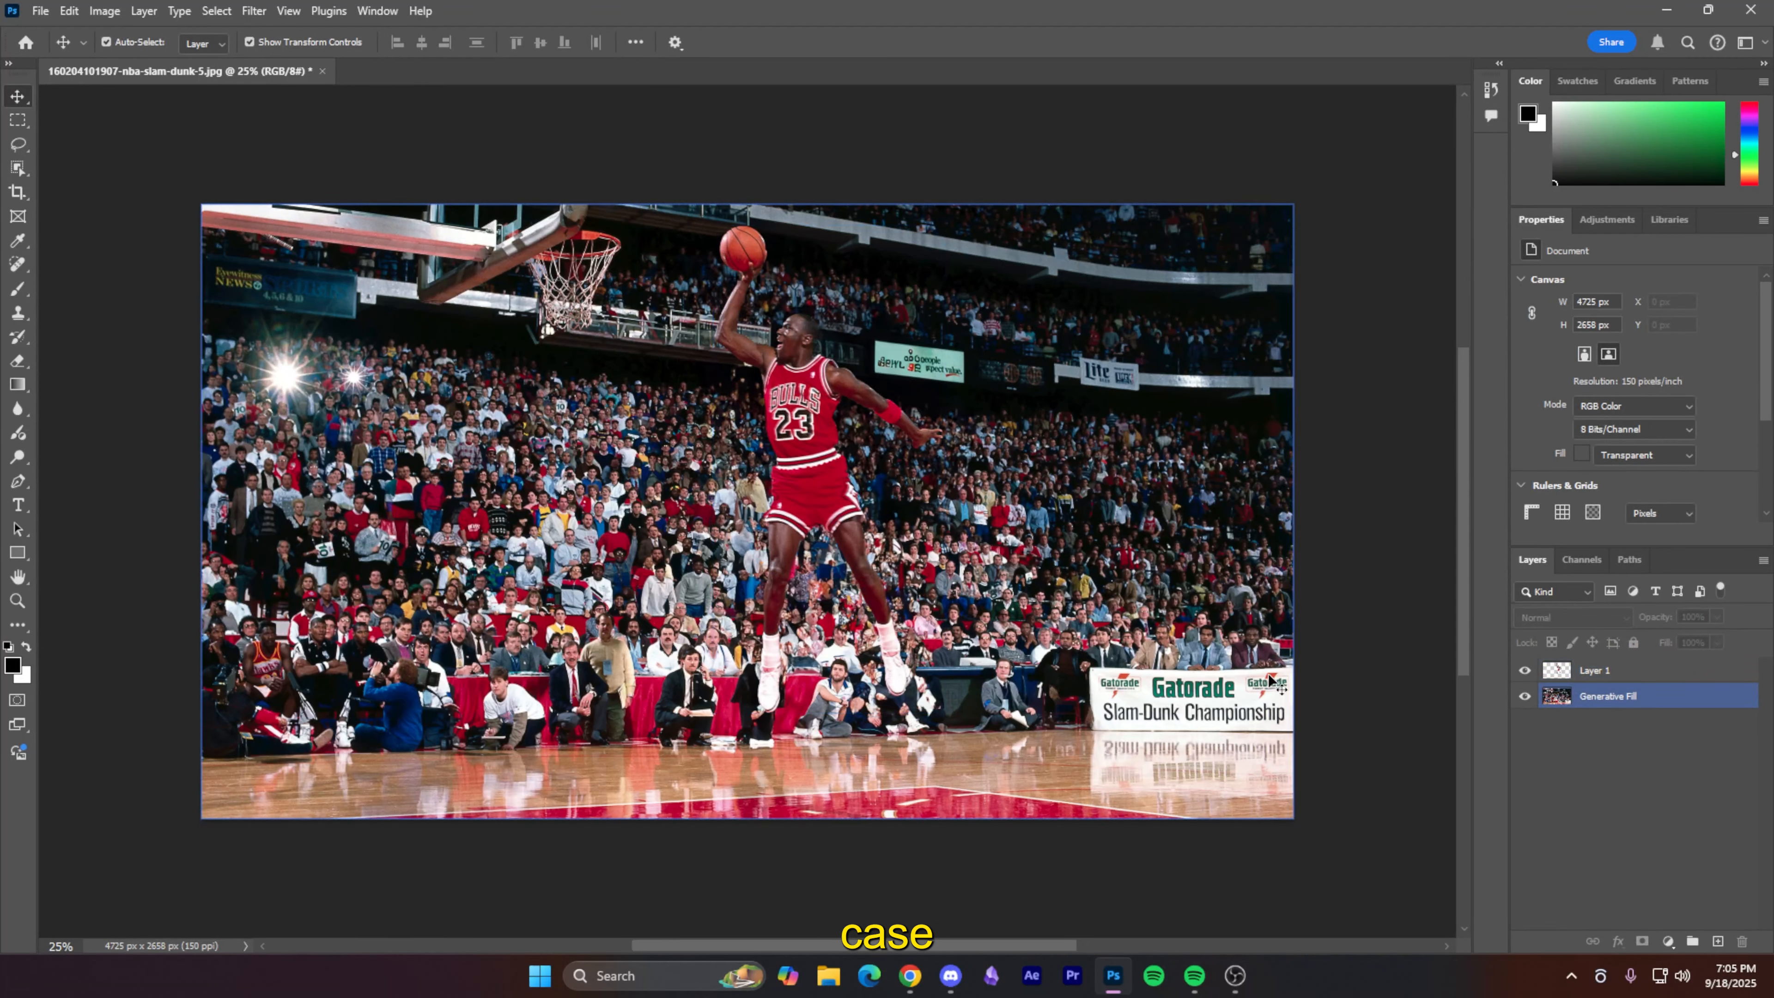
click(1330, 669)
- Save the image as michael.psd in Photoshop format
click(40, 11)
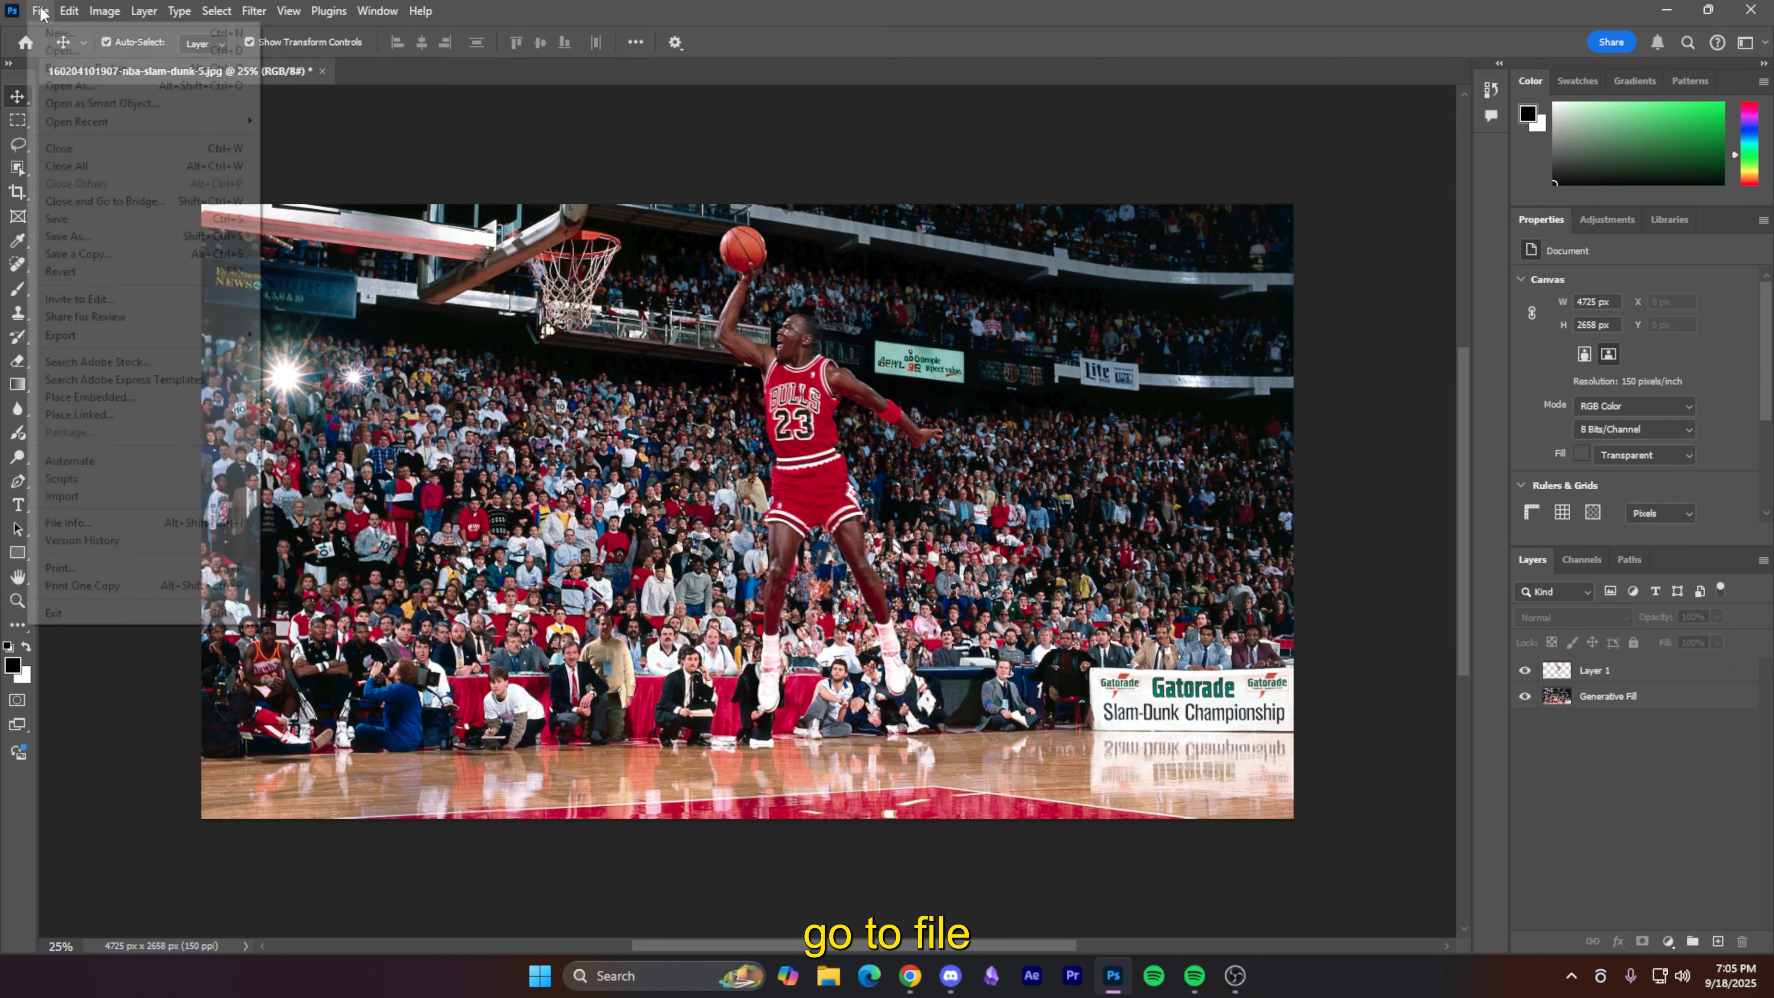
click(89, 238)
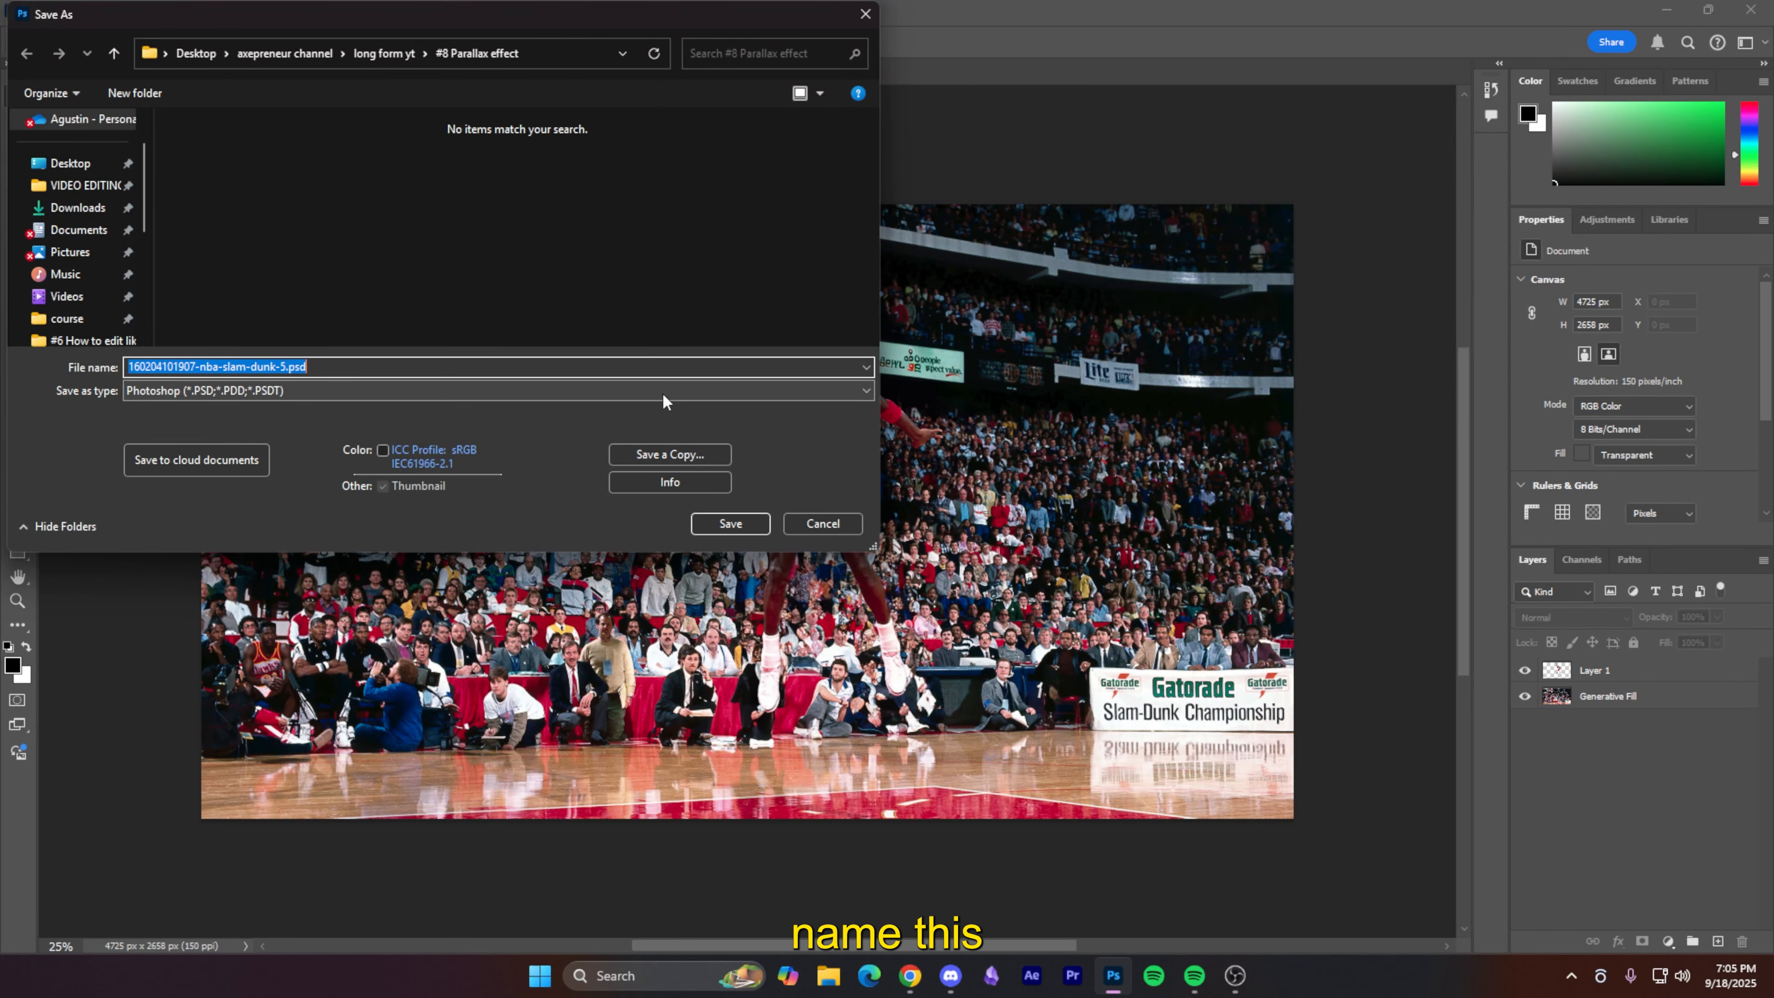
text(mich)
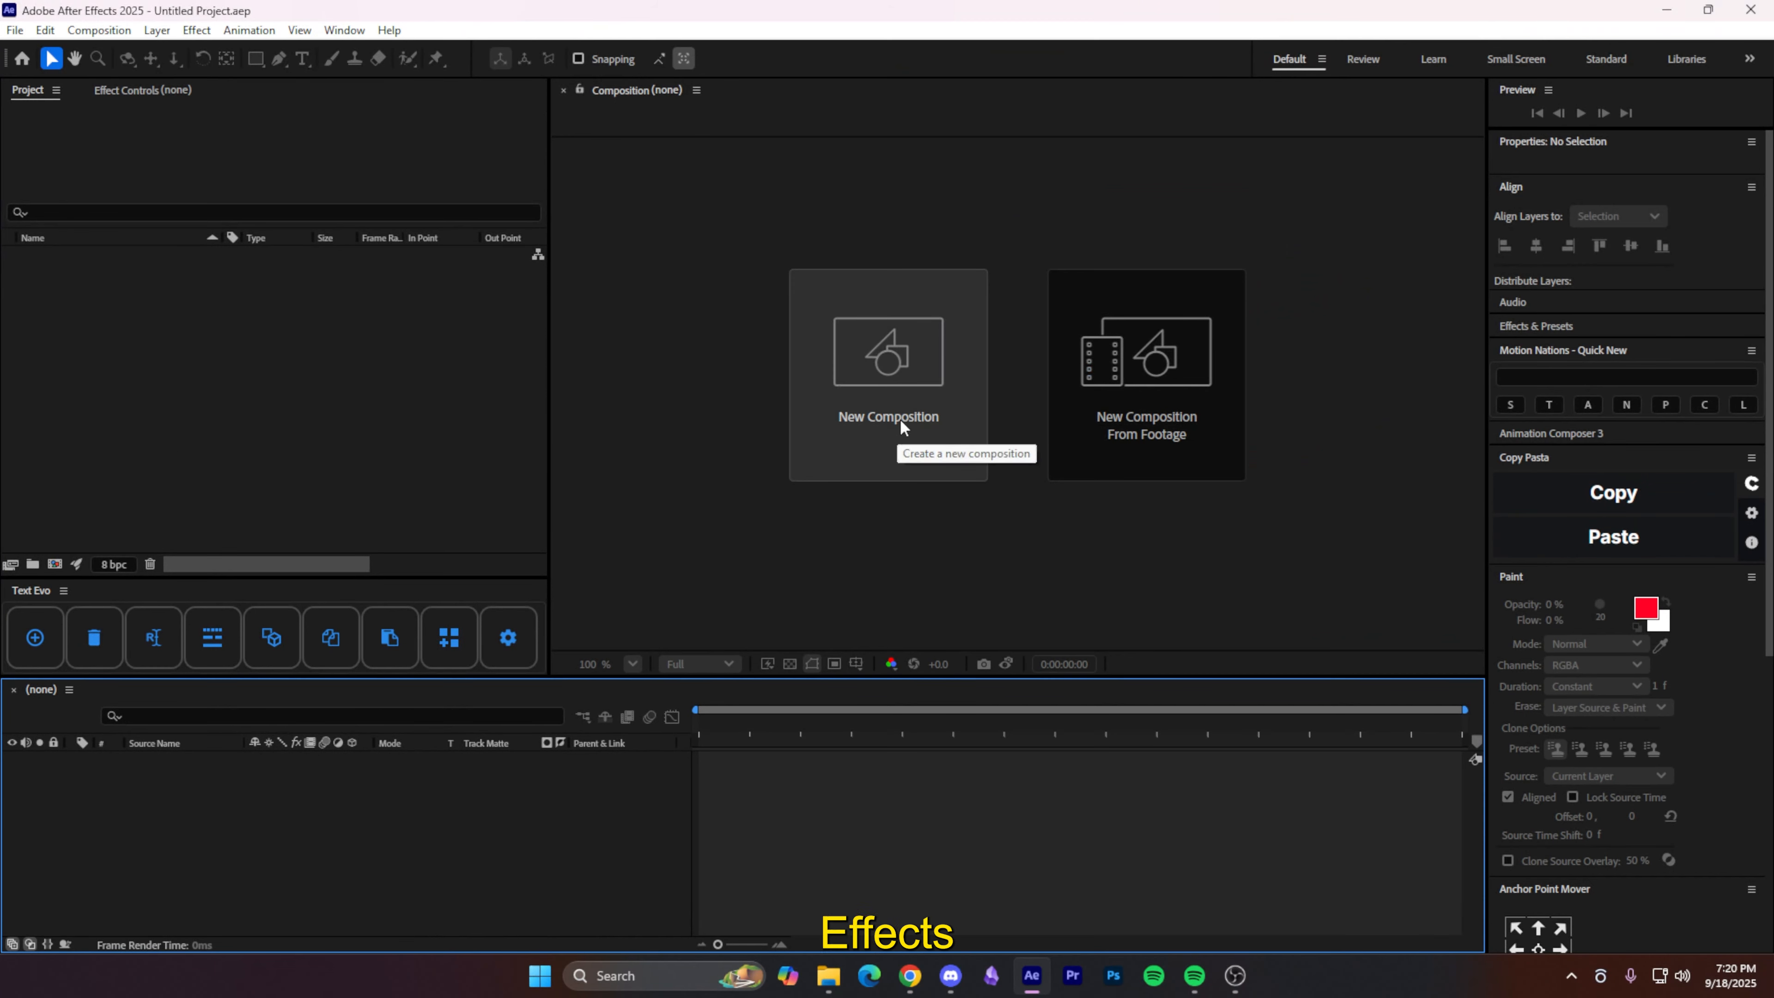
- Create the Social Media Portrait HD 1080x1920, 30 fps Comp 1 and bring up File Explorer
click(919, 420)
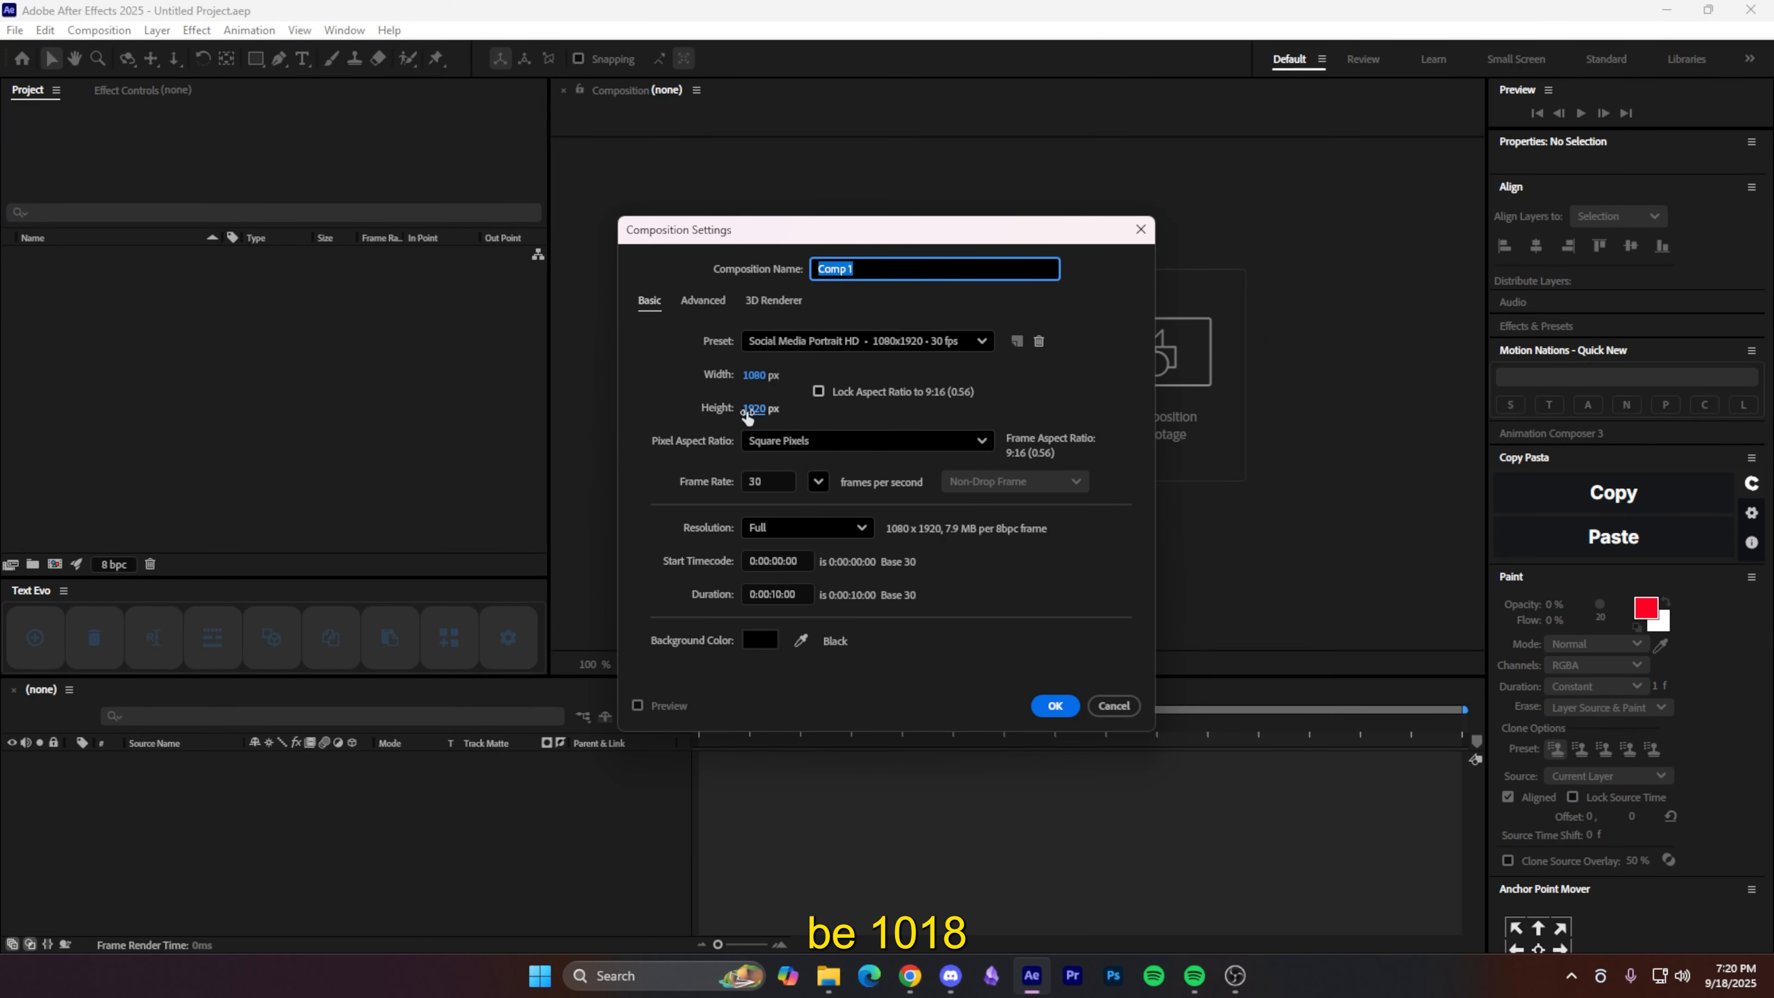
click(1055, 706)
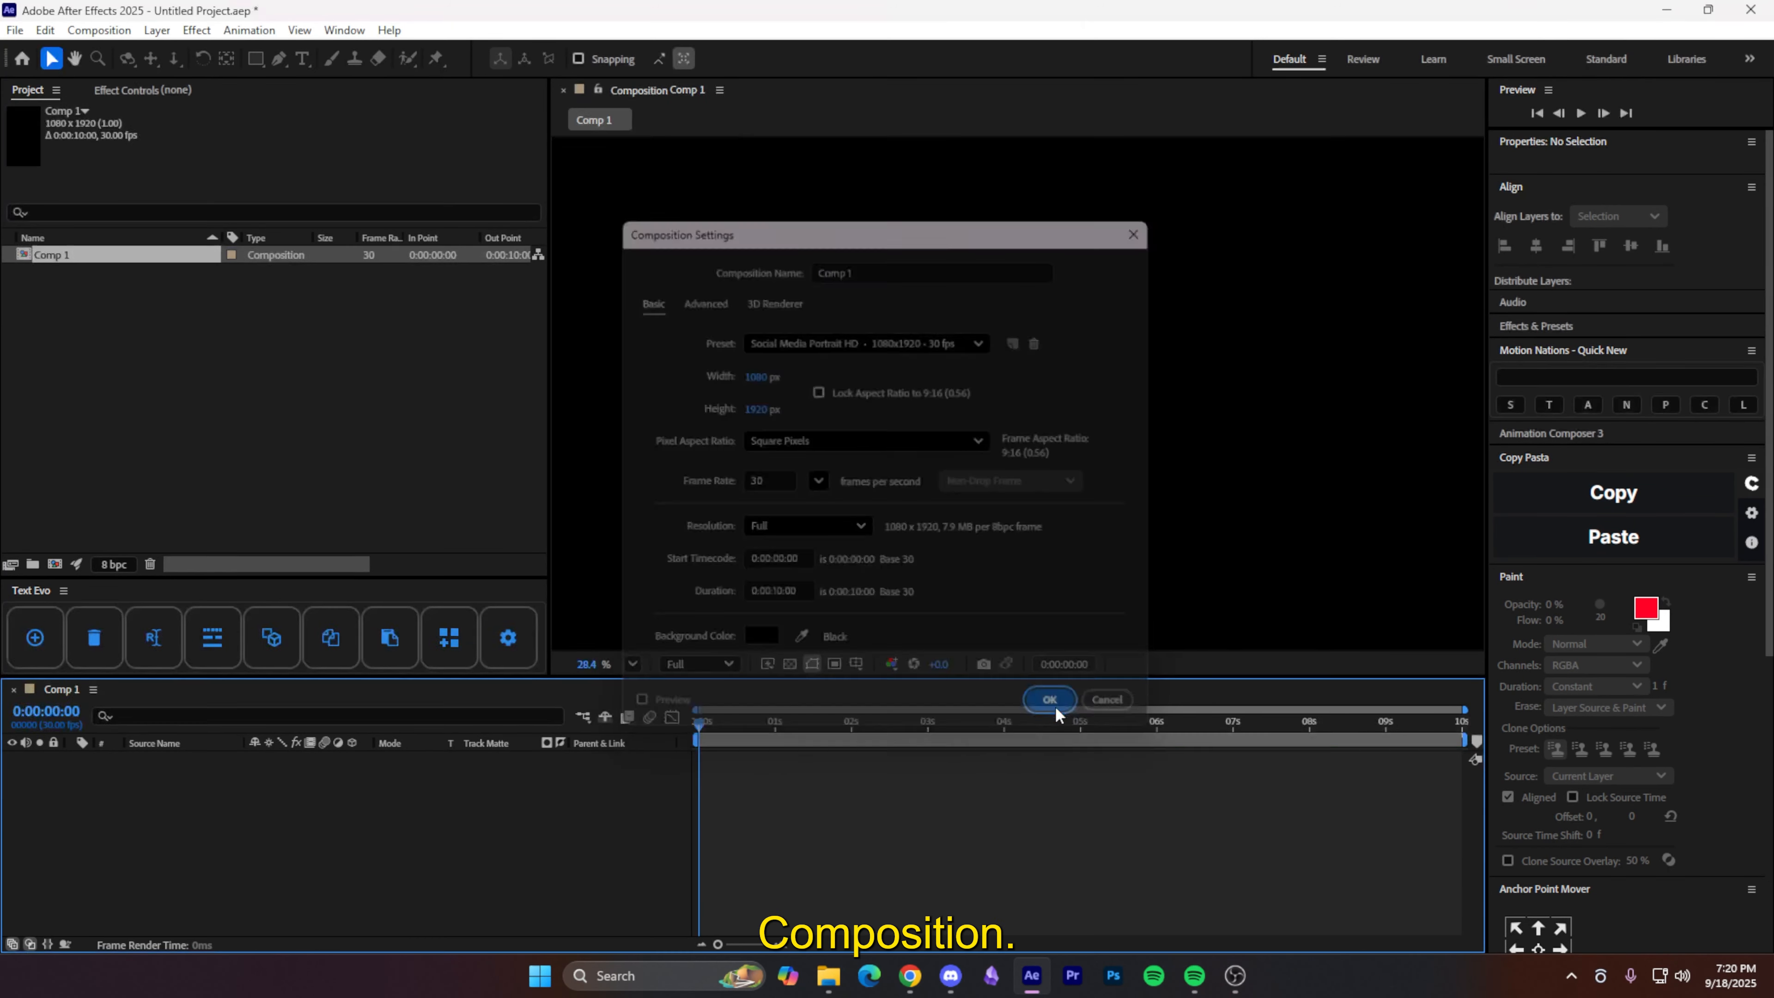
click(828, 977)
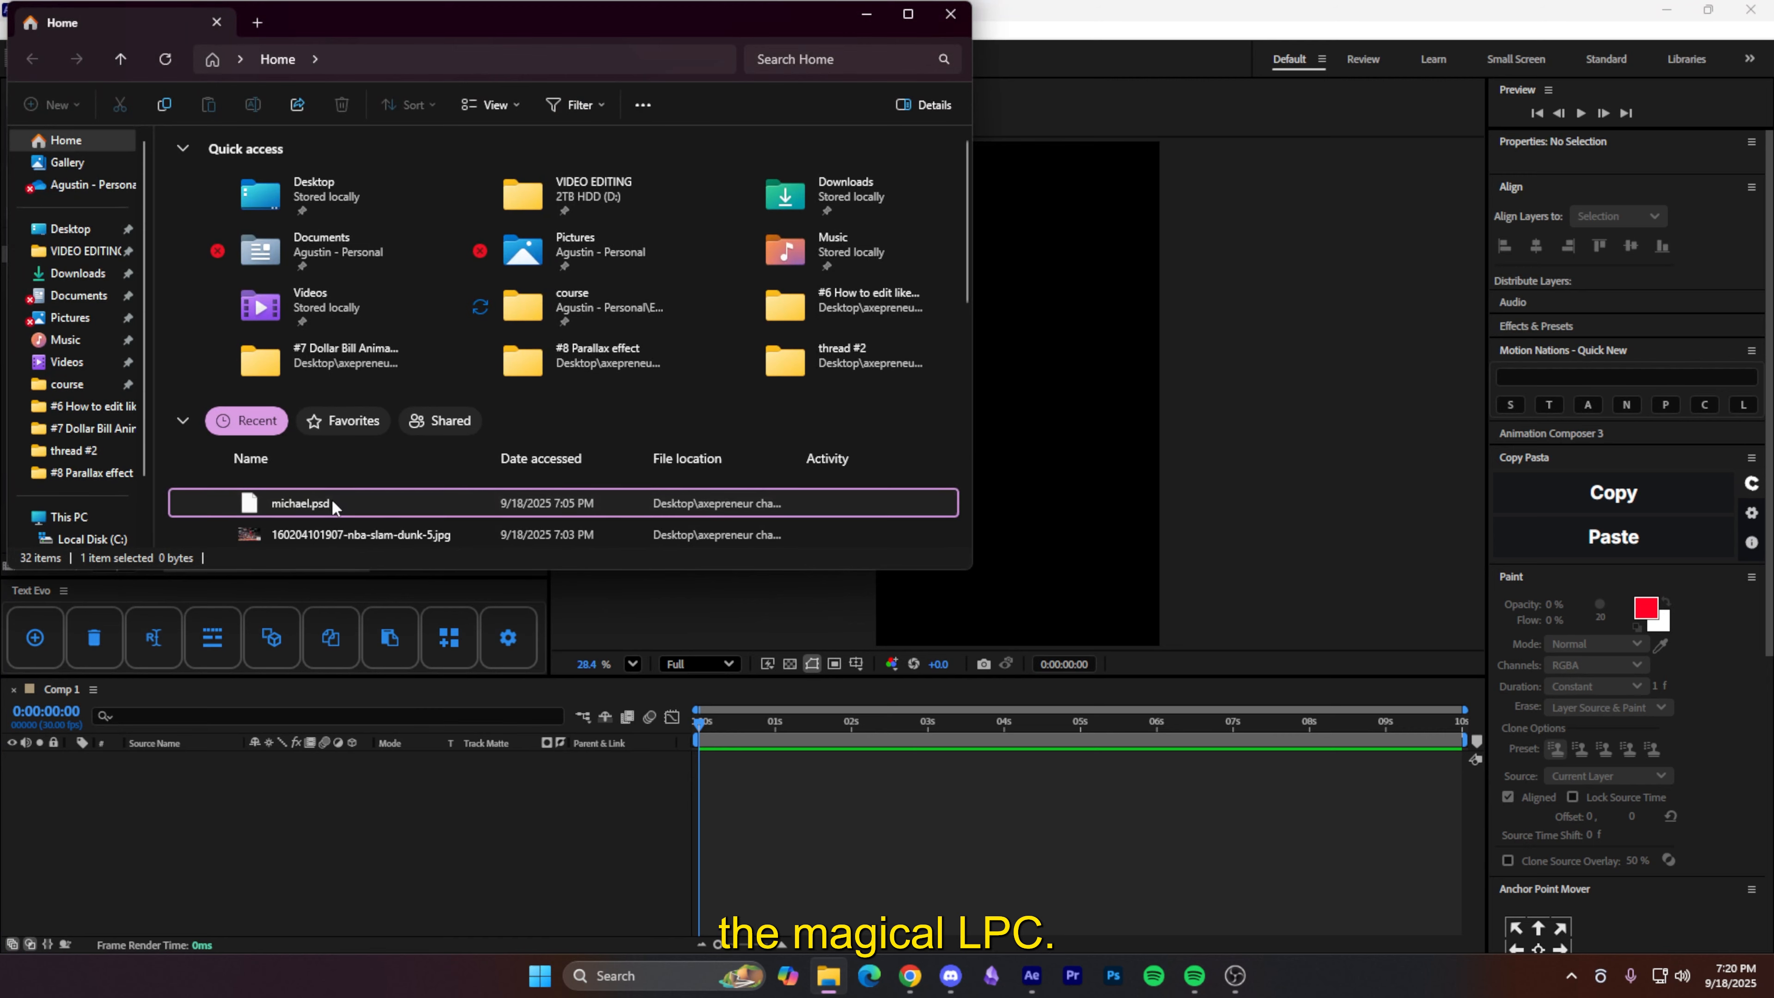
- Import michael.psd into Comp 1 and select both layers inside the michael precomp
drag(337, 505, 323, 874)
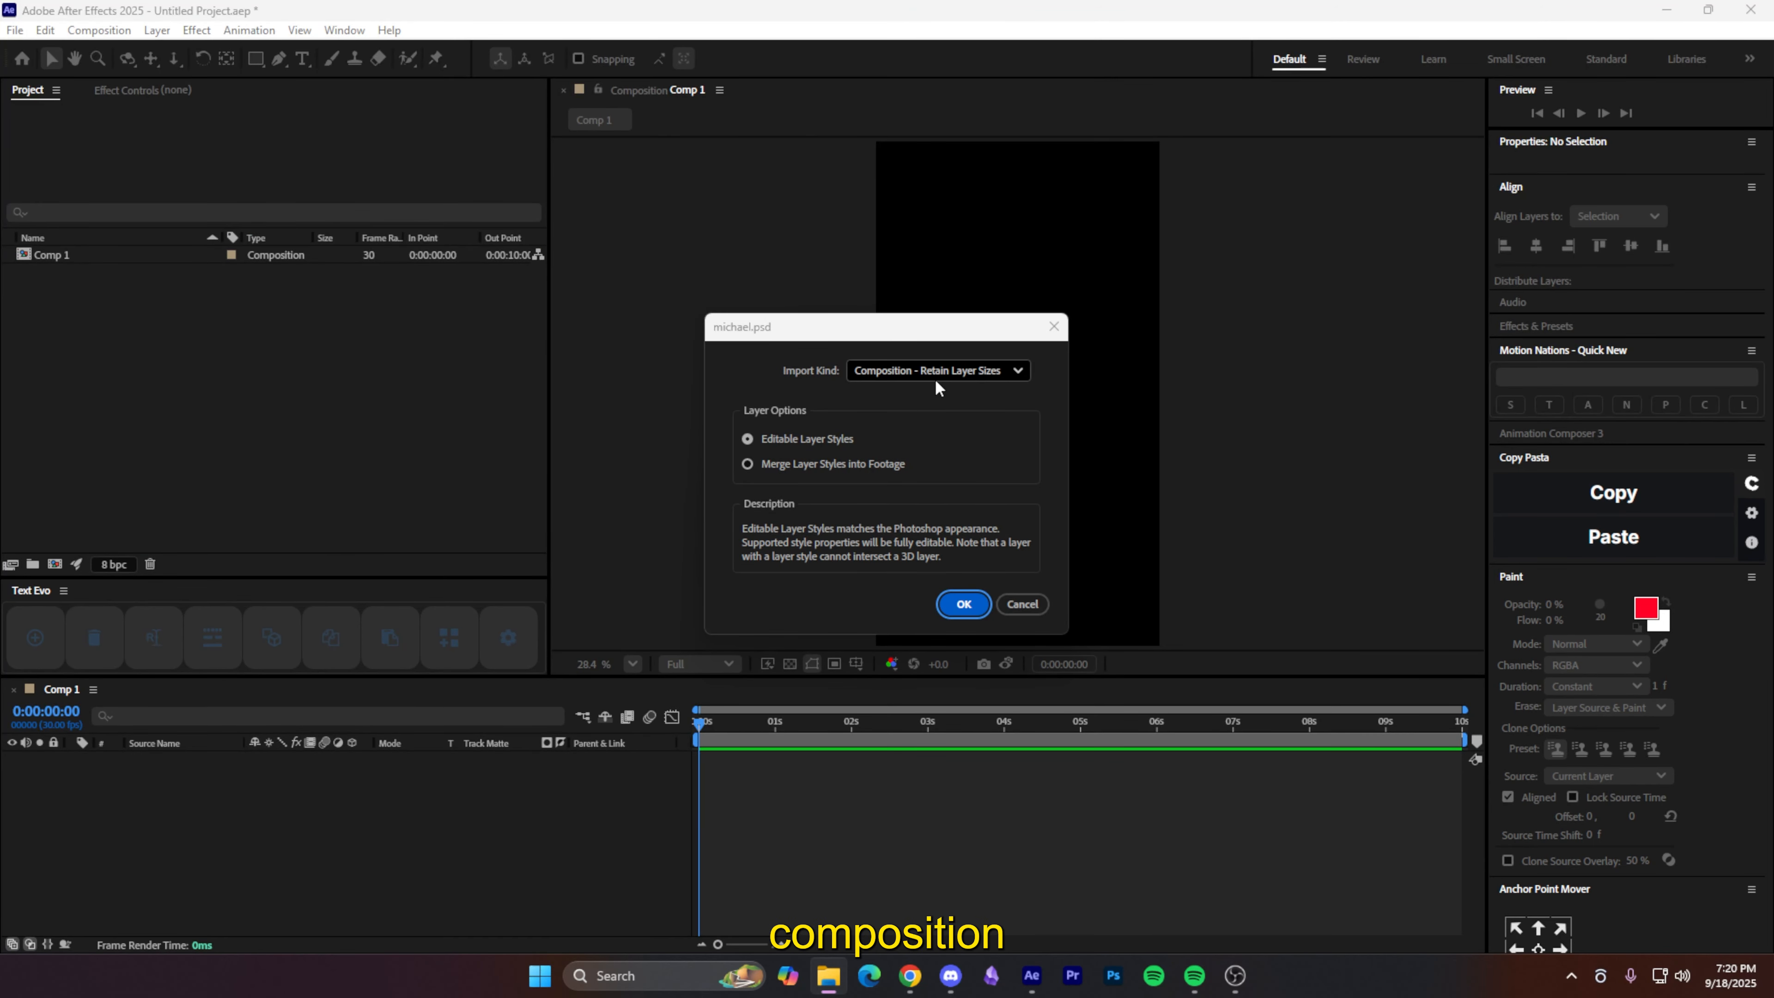
click(965, 605)
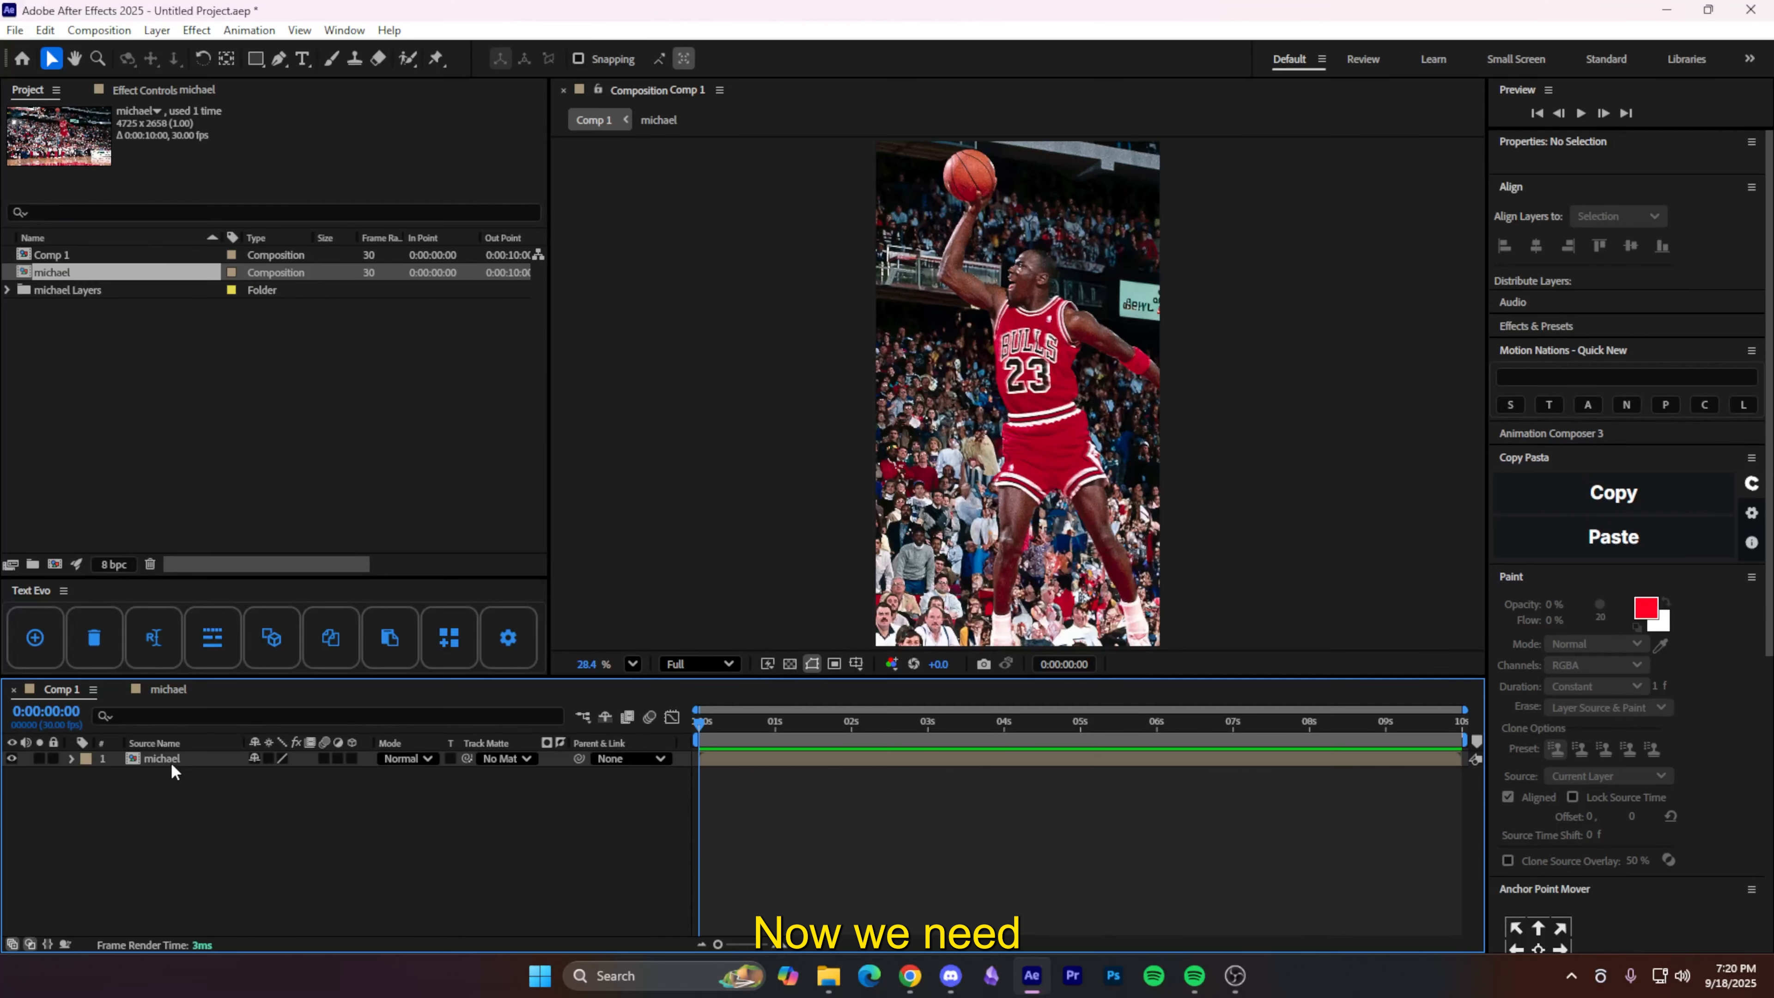
double_click(189, 758)
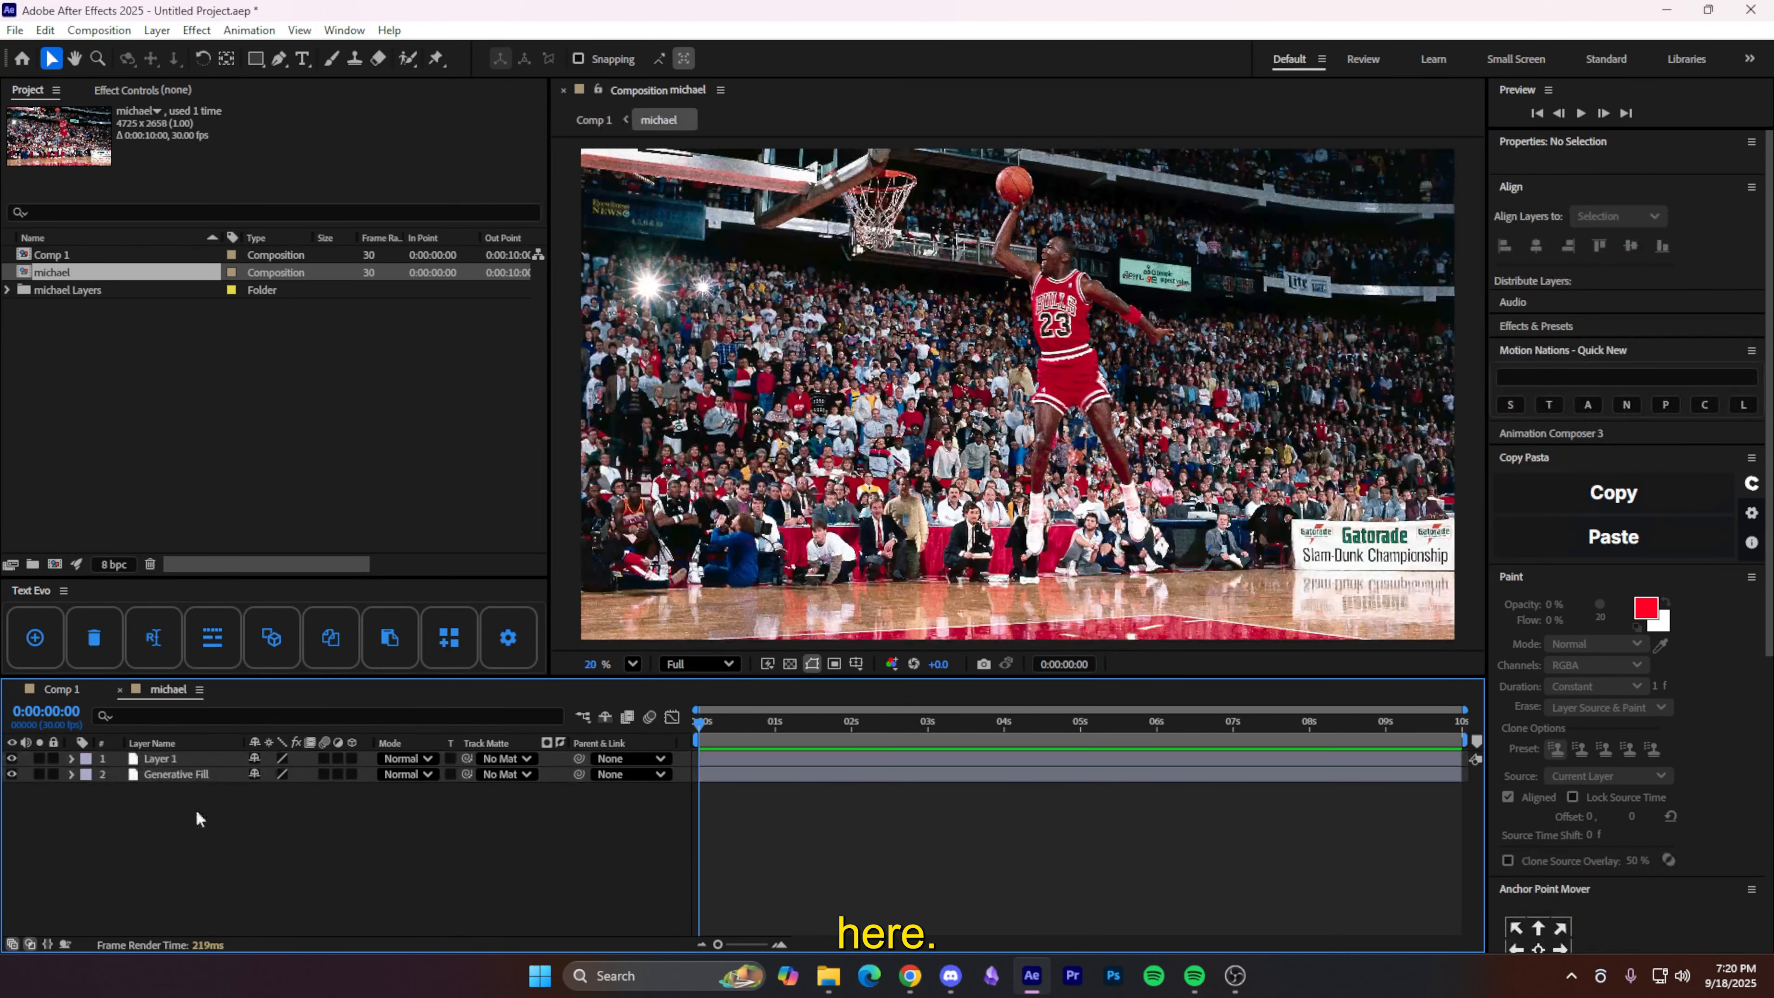
drag(196, 810, 175, 759)
- Paste Layer 1 and Generative Fill into Comp 1 and delete the michael precomp layer
click(72, 687)
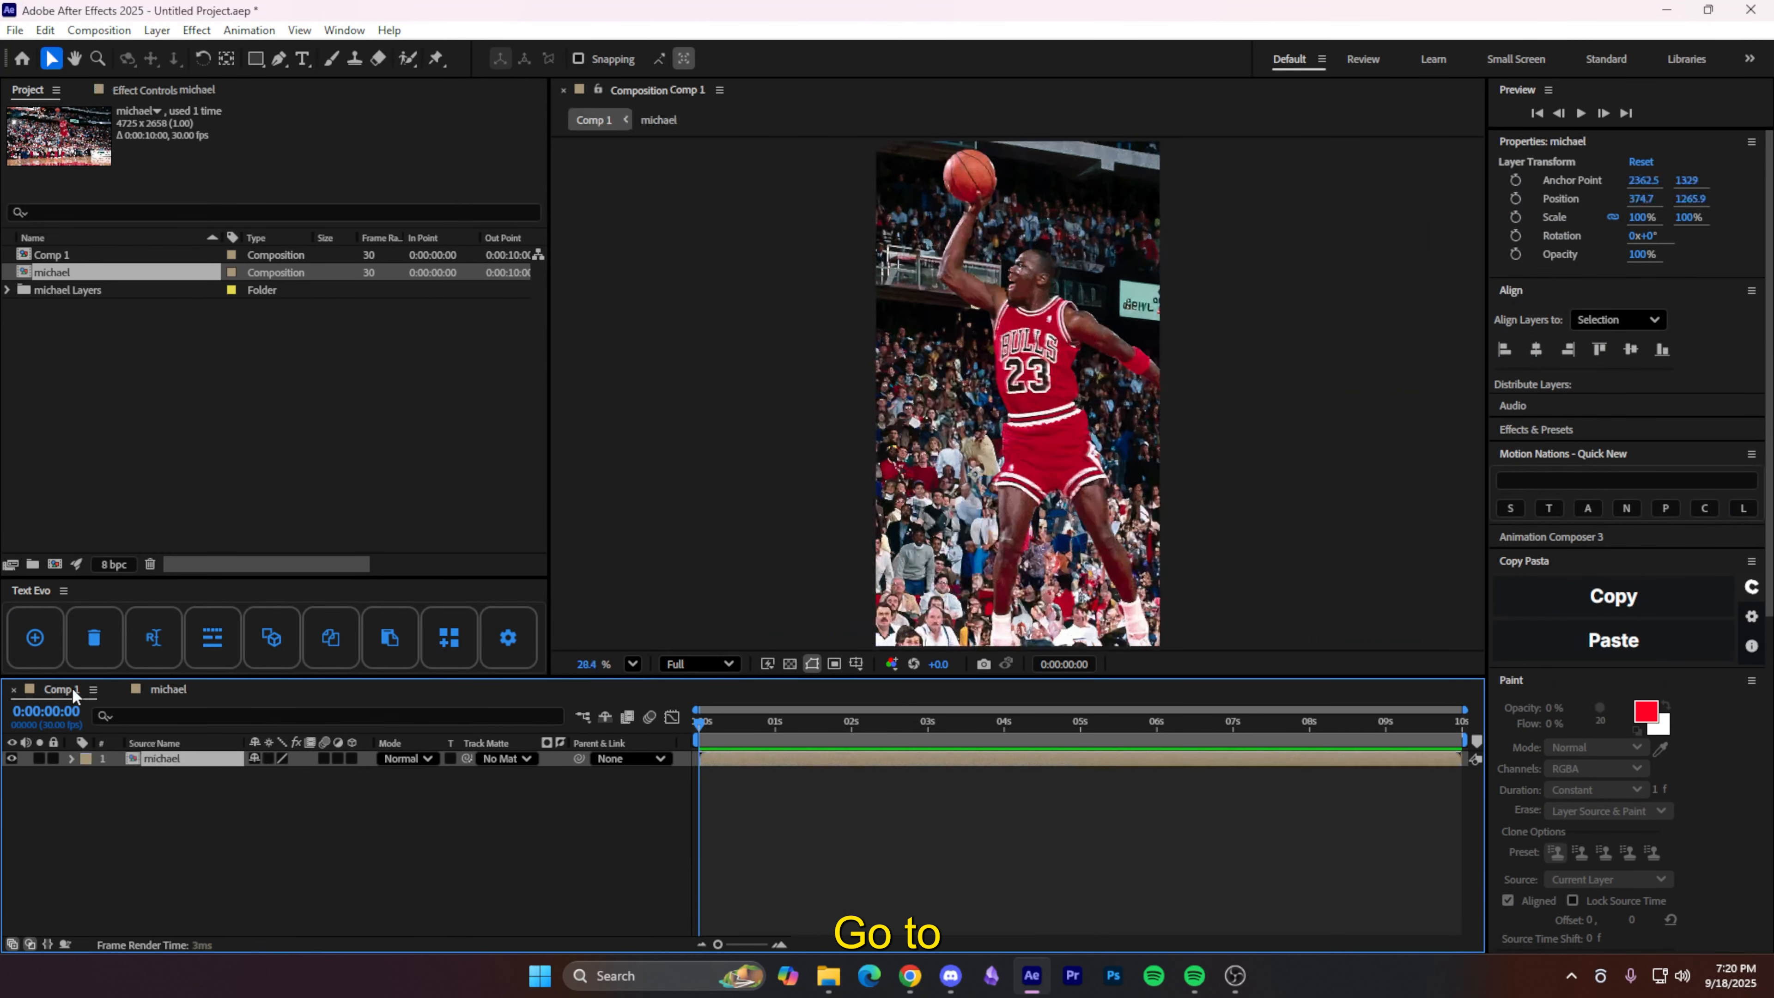
click(224, 829)
key(ctrl+v)
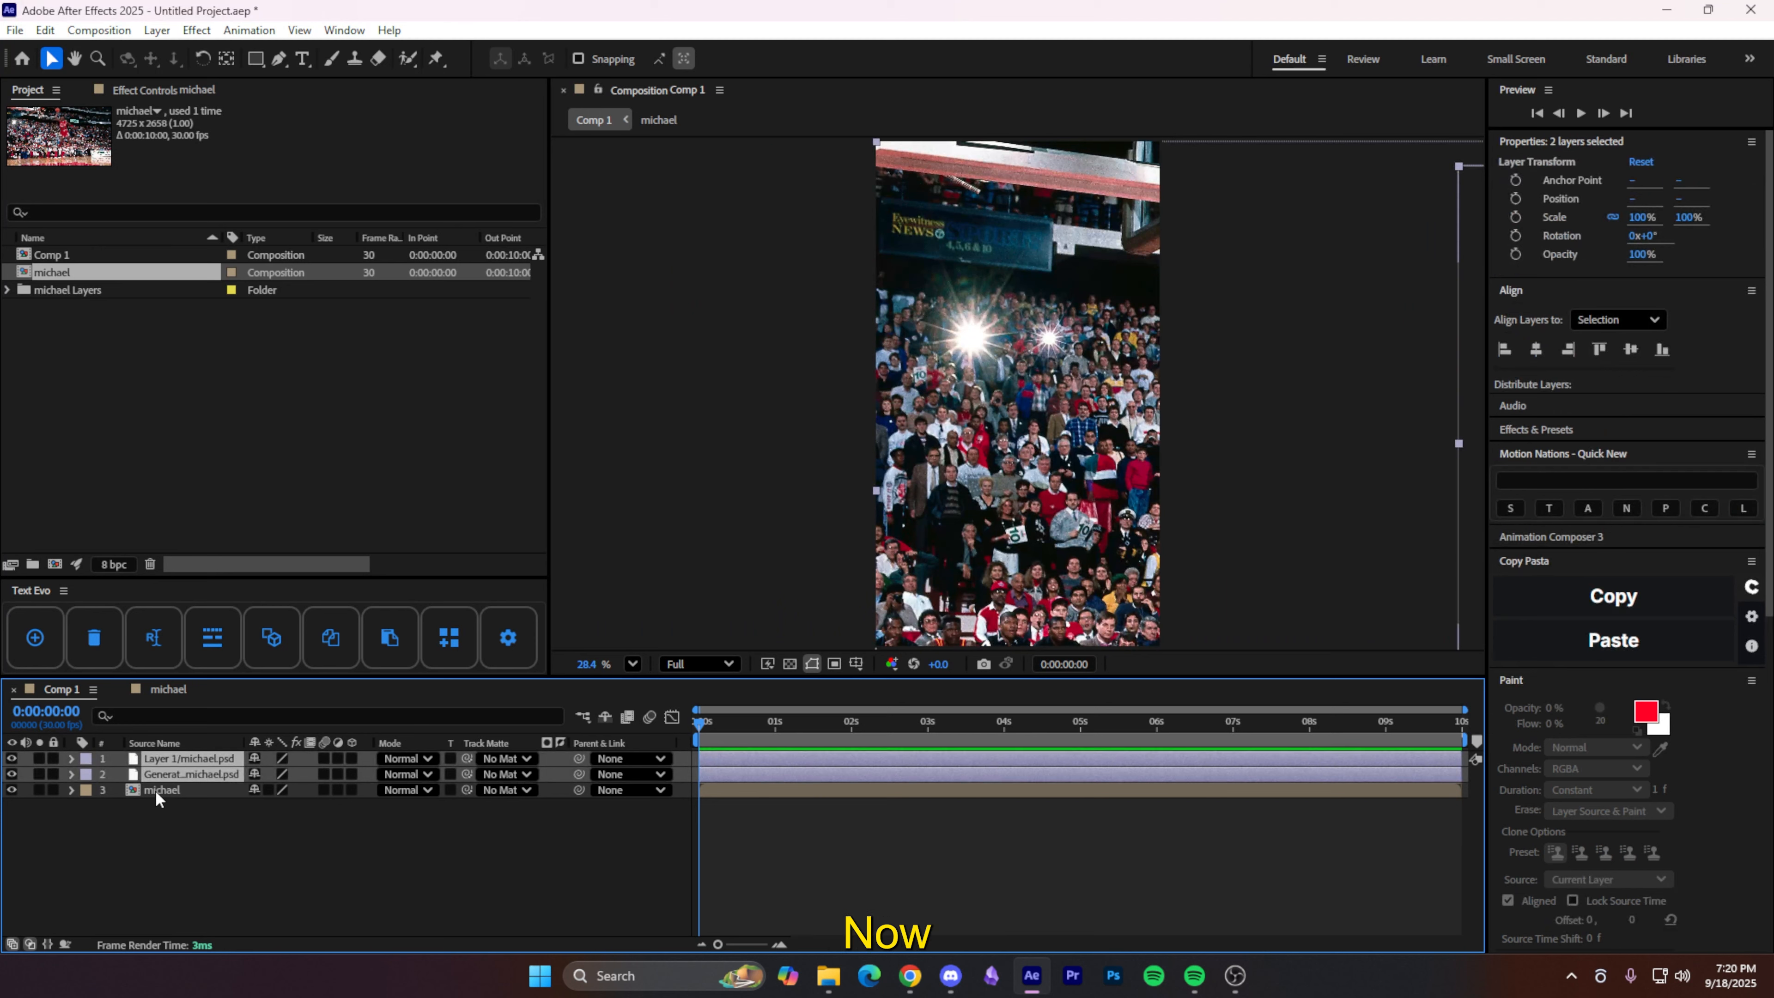
click(155, 791)
key(Delete)
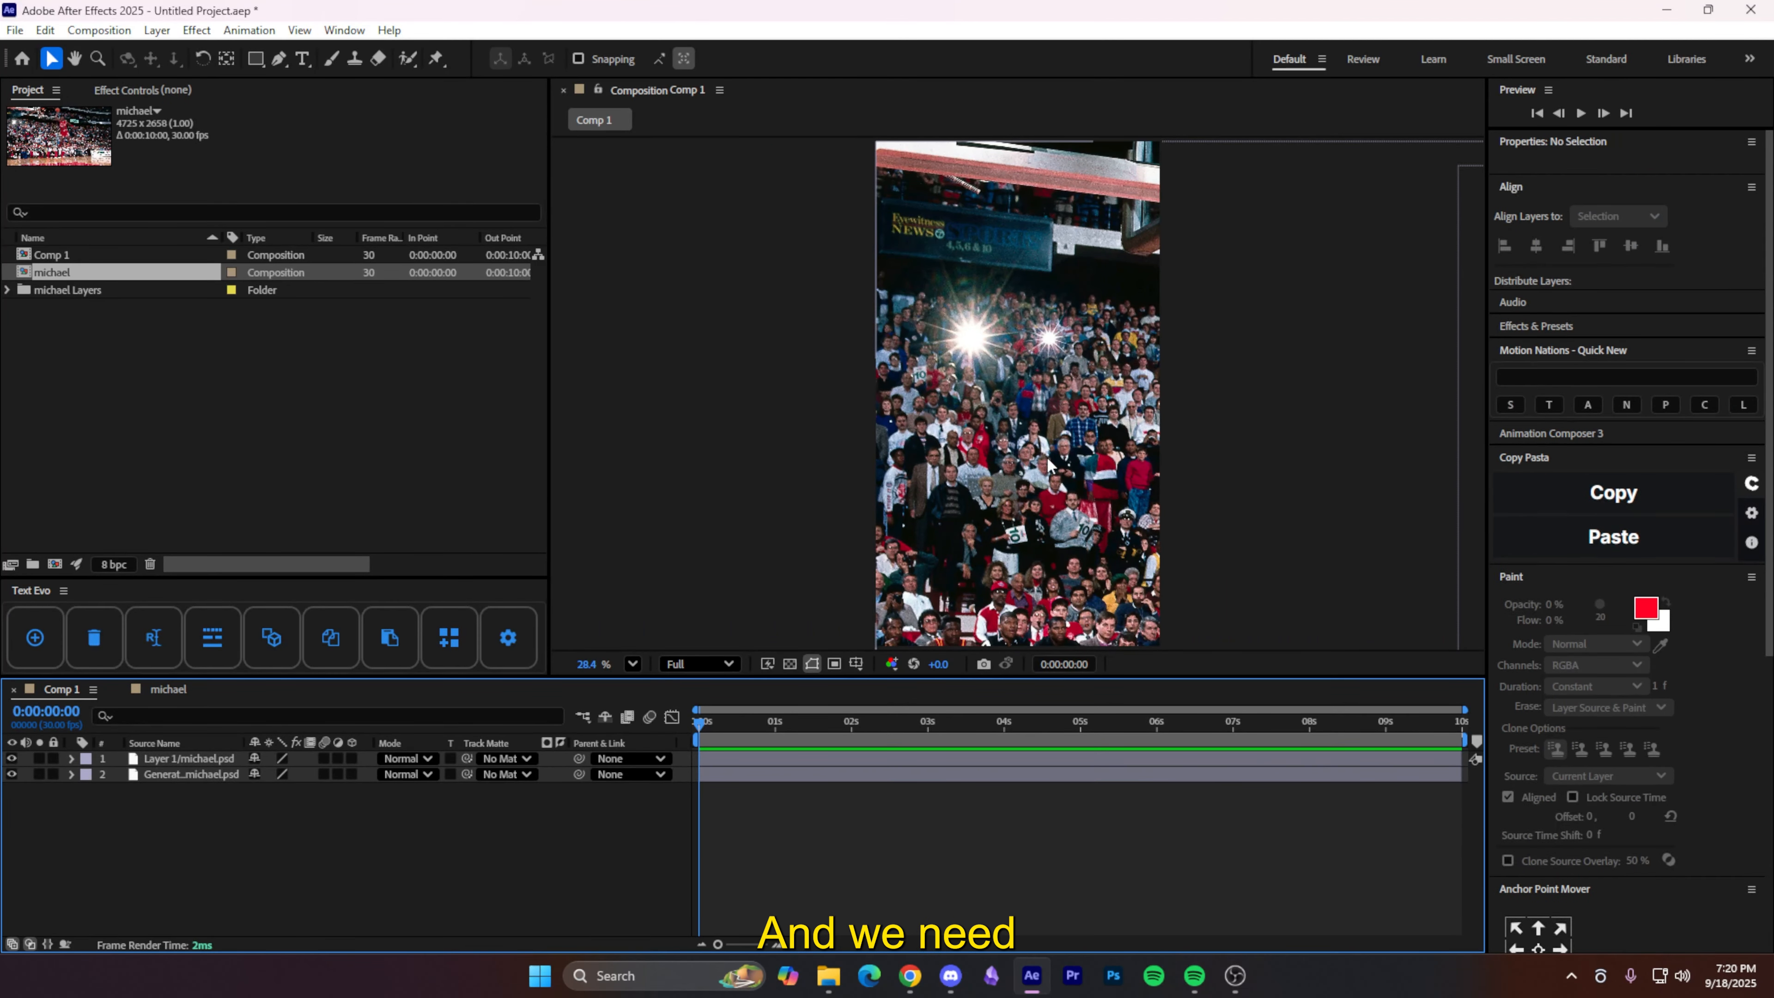
click(1048, 459)
- Shift both image layers left to frame the player, make them 3D, and show Position
shift+click(206, 759)
drag(1059, 430, 527, 424)
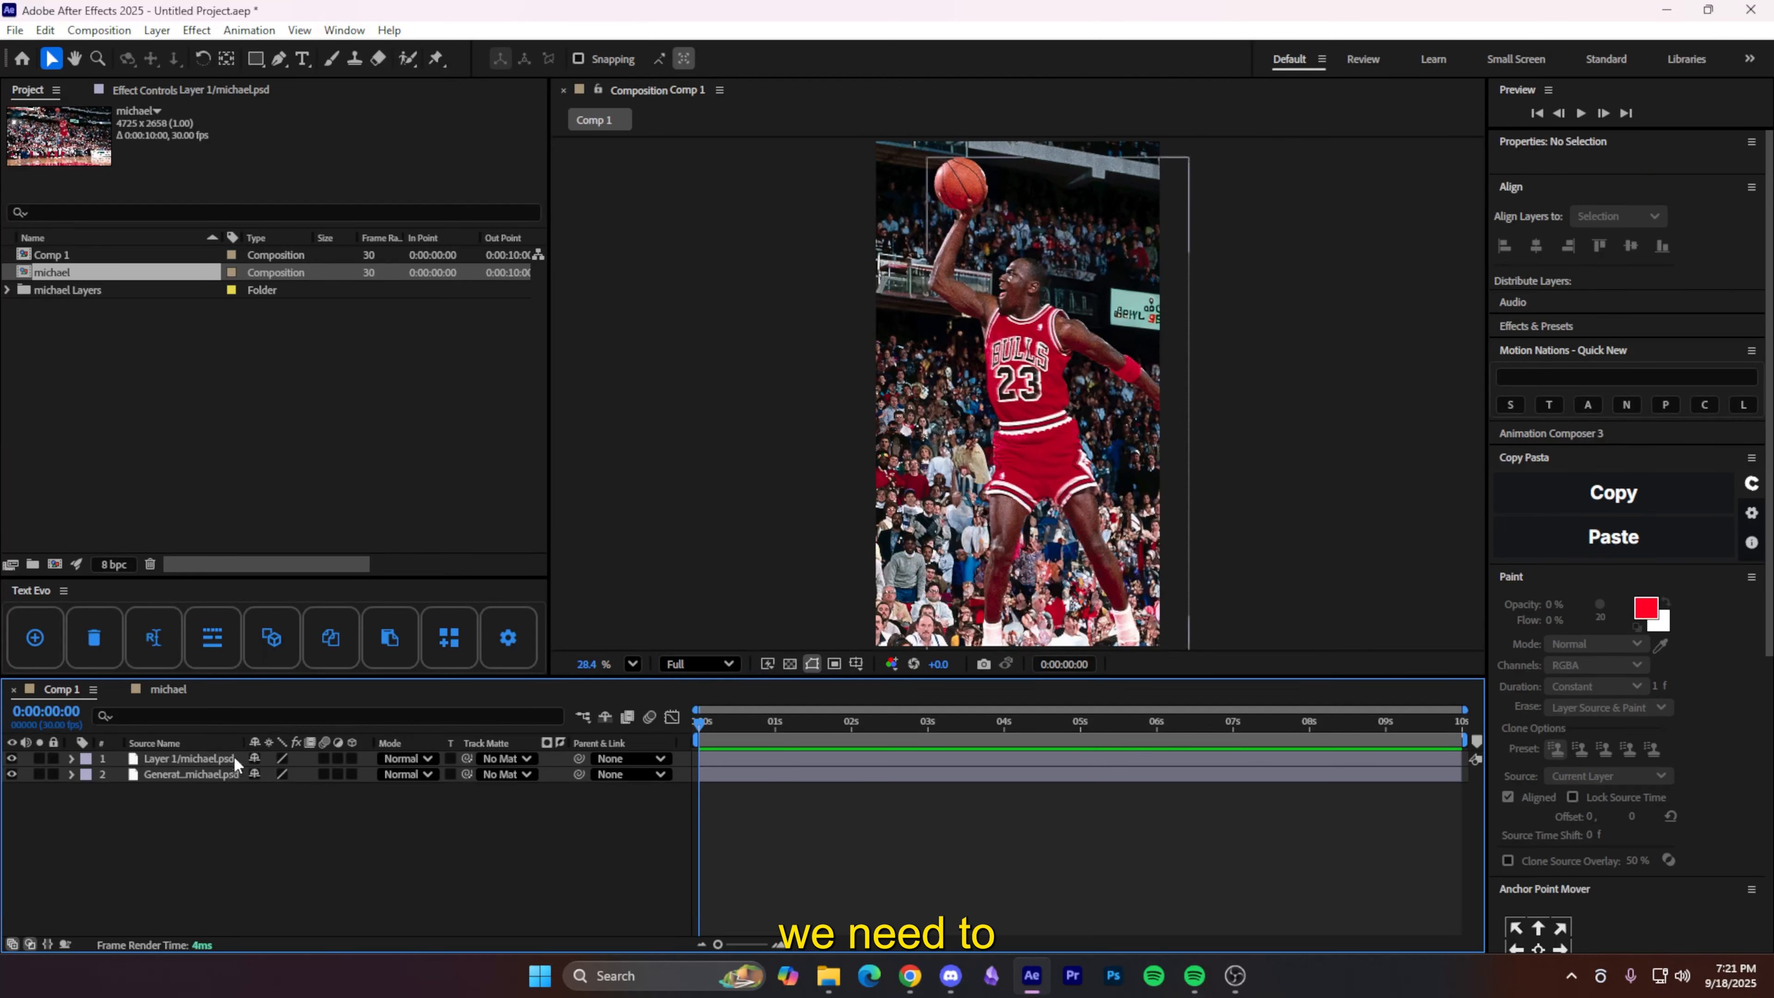
click(232, 756)
shift+click(223, 774)
click(351, 759)
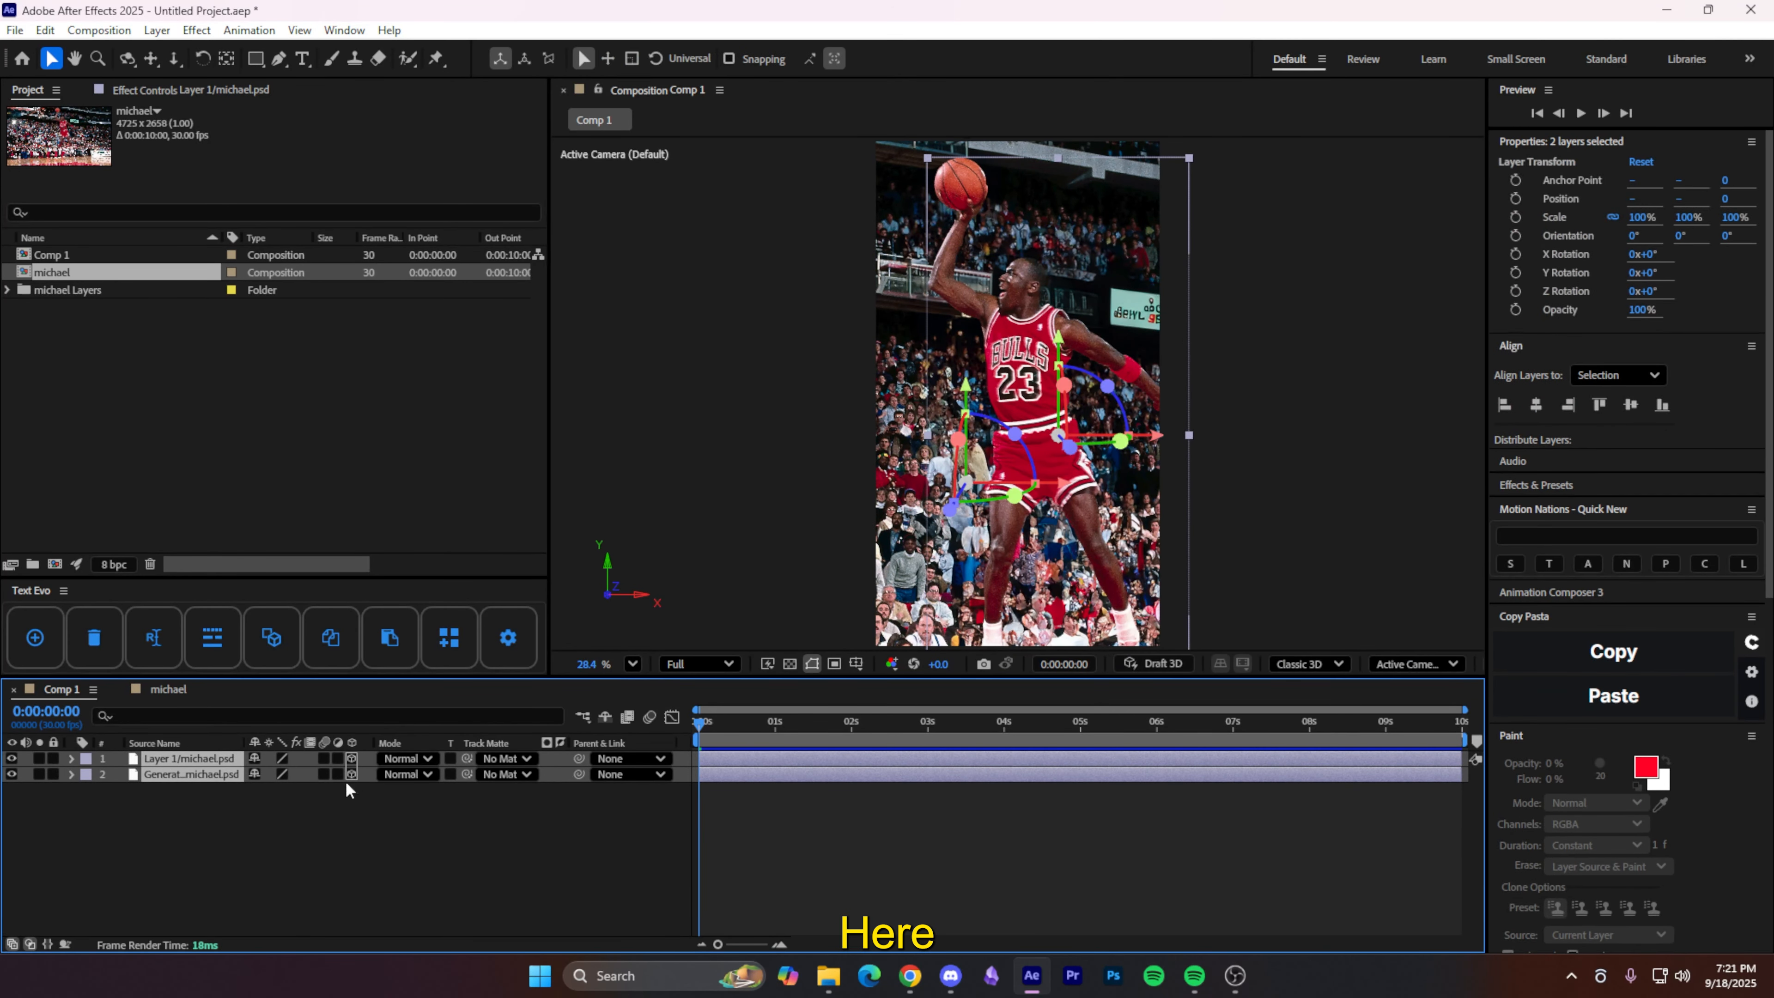
key(p)
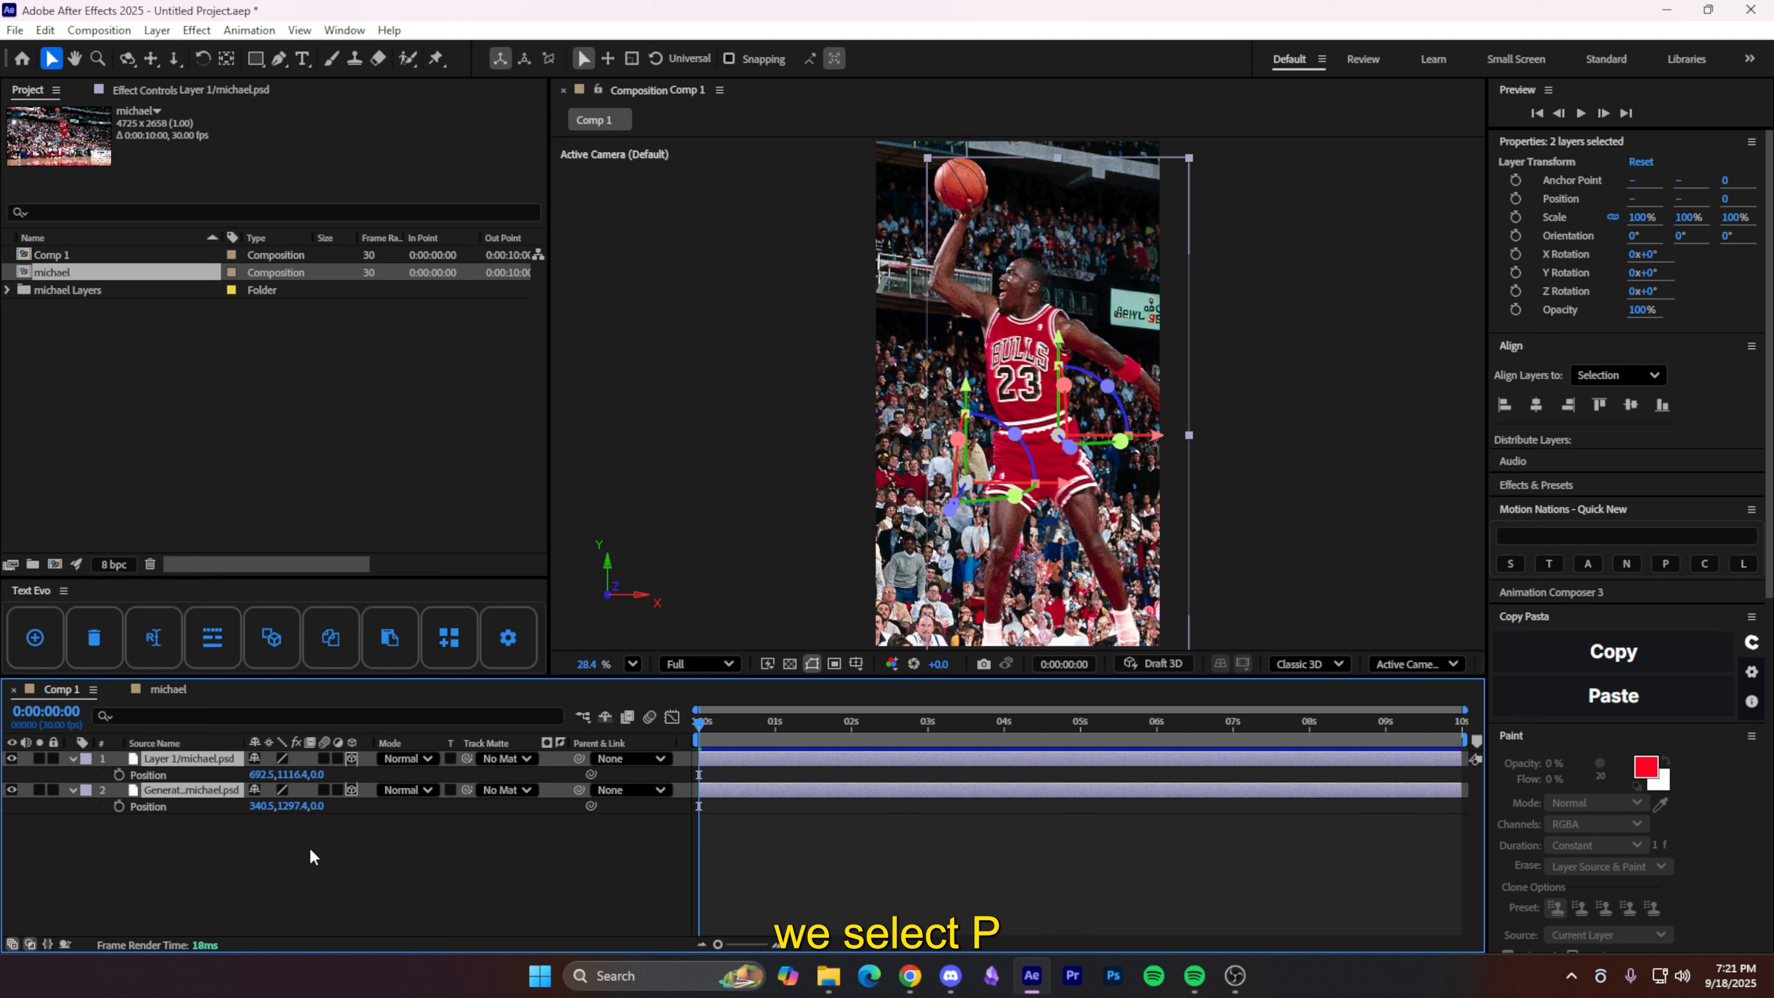
click(310, 847)
- Push the background back to Z 1000 and enlarge it to 142.9% to refill the frame
click(315, 808)
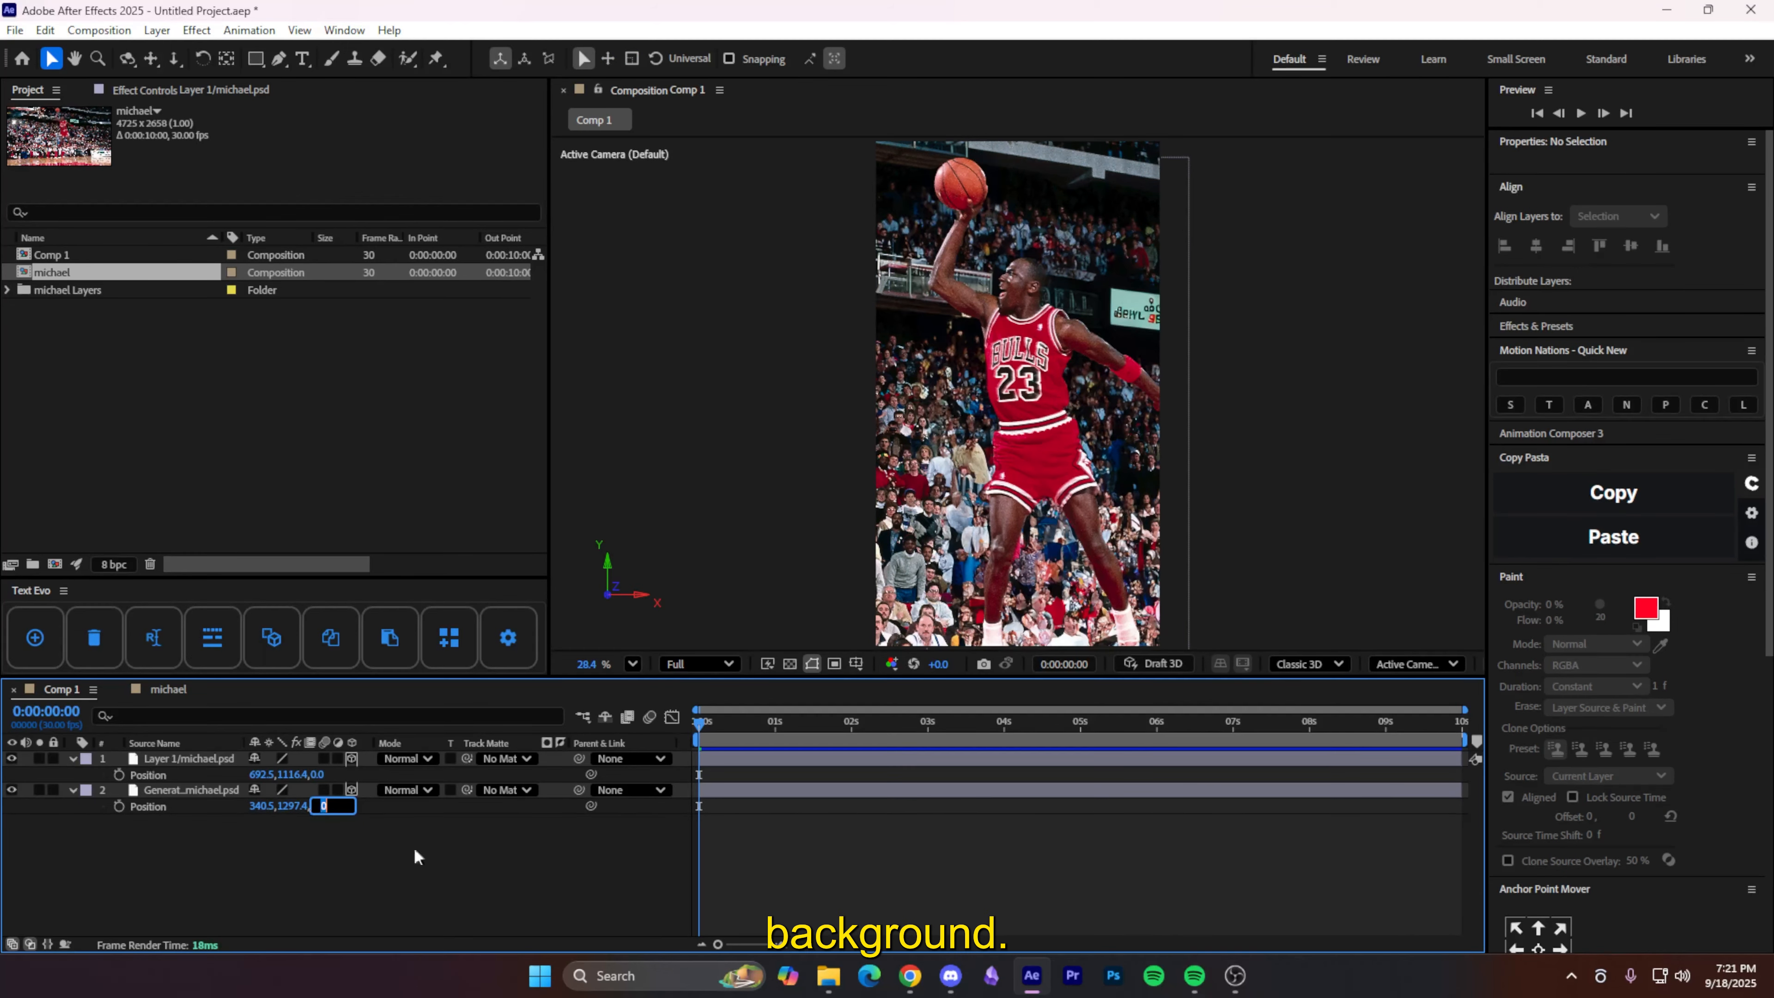
text(1000)
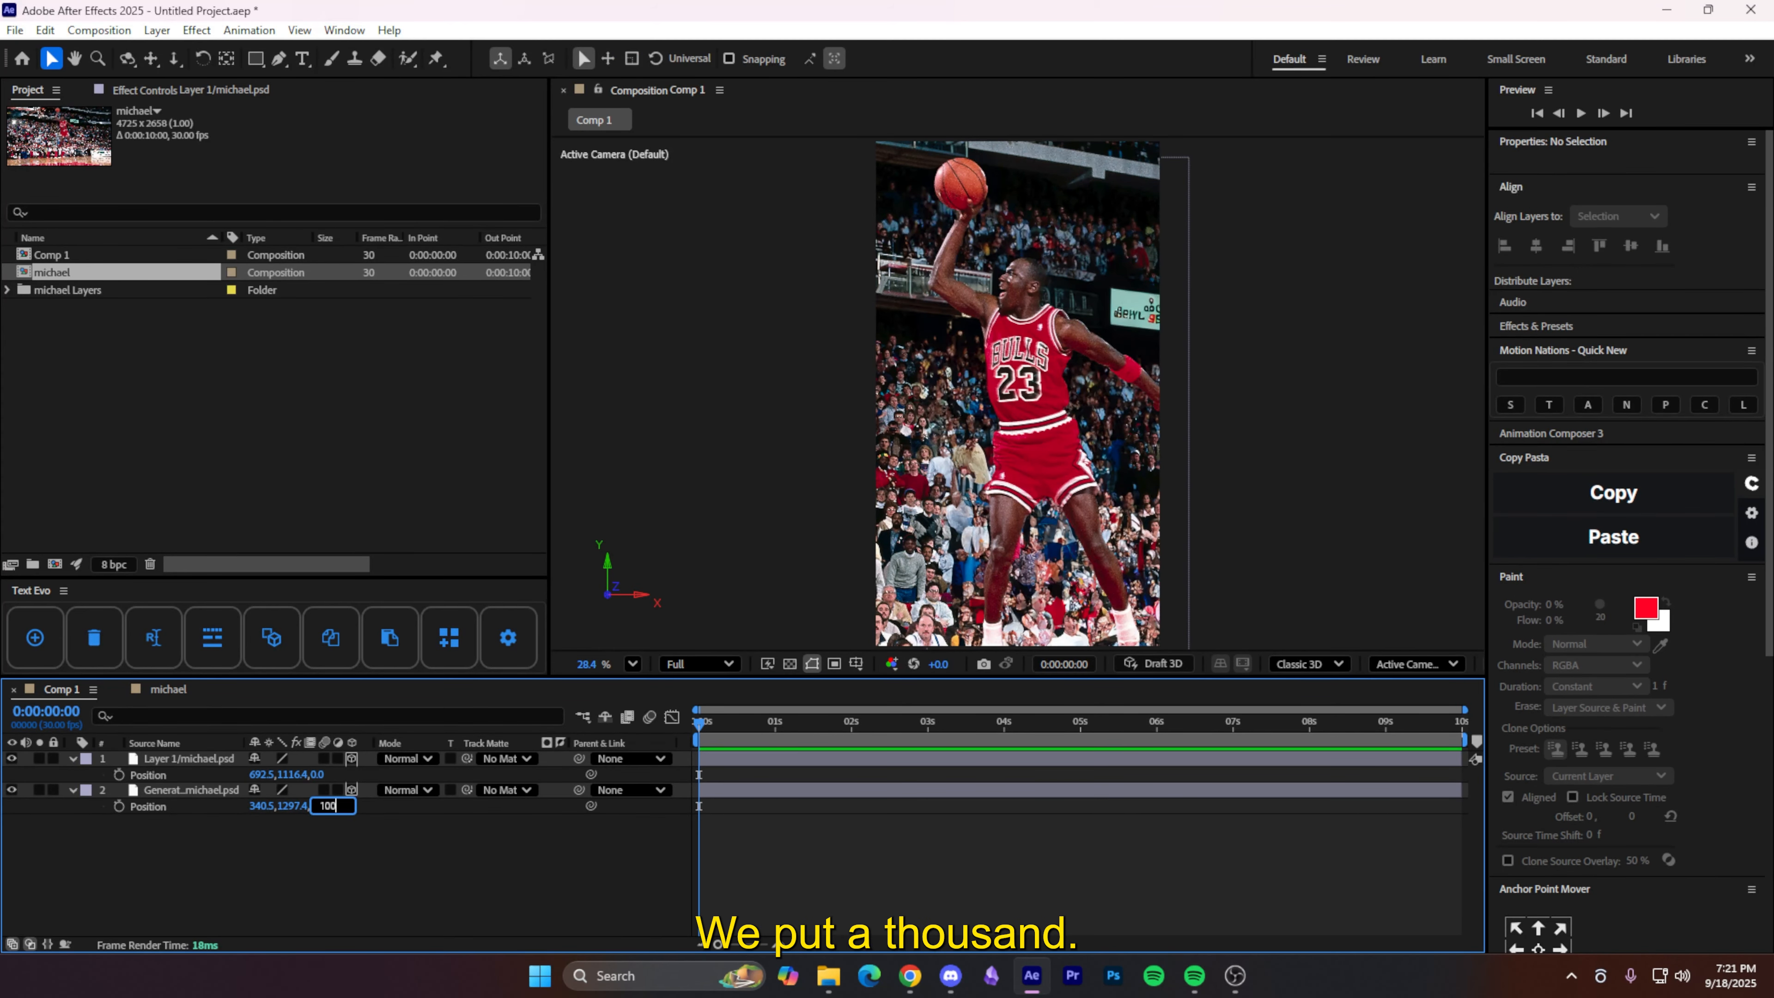
key(Return)
drag(1370, 386, 1315, 407)
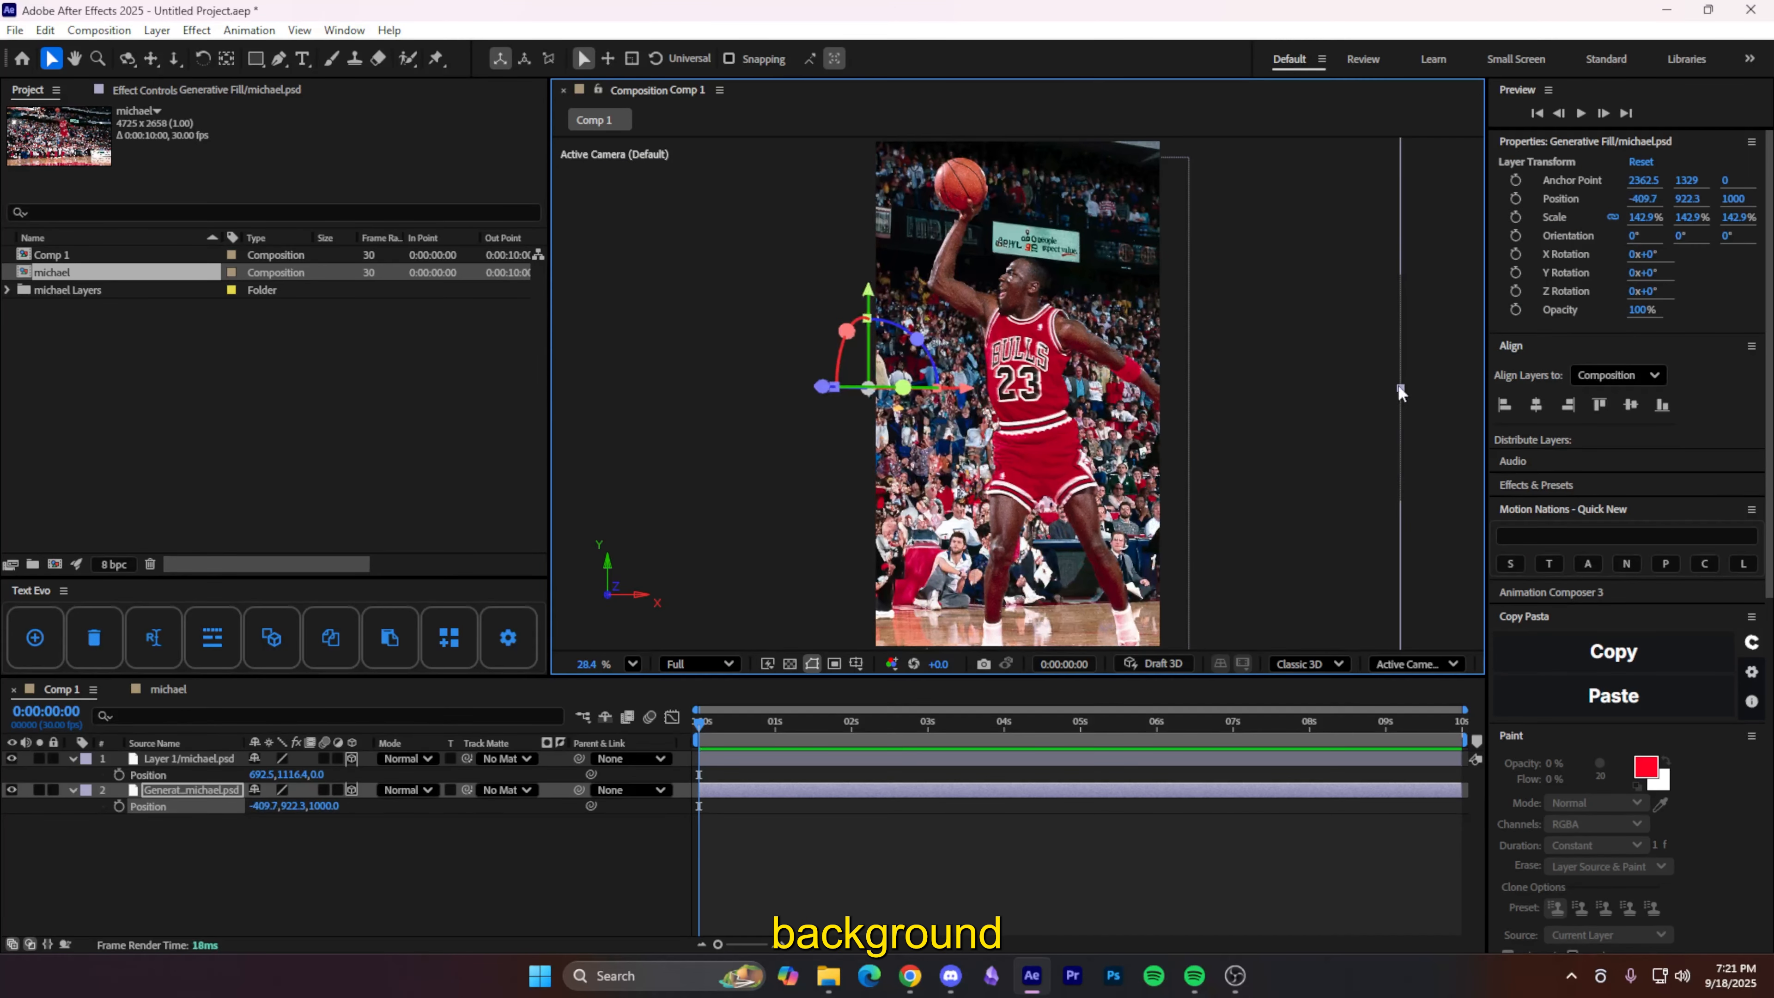
click(257, 846)
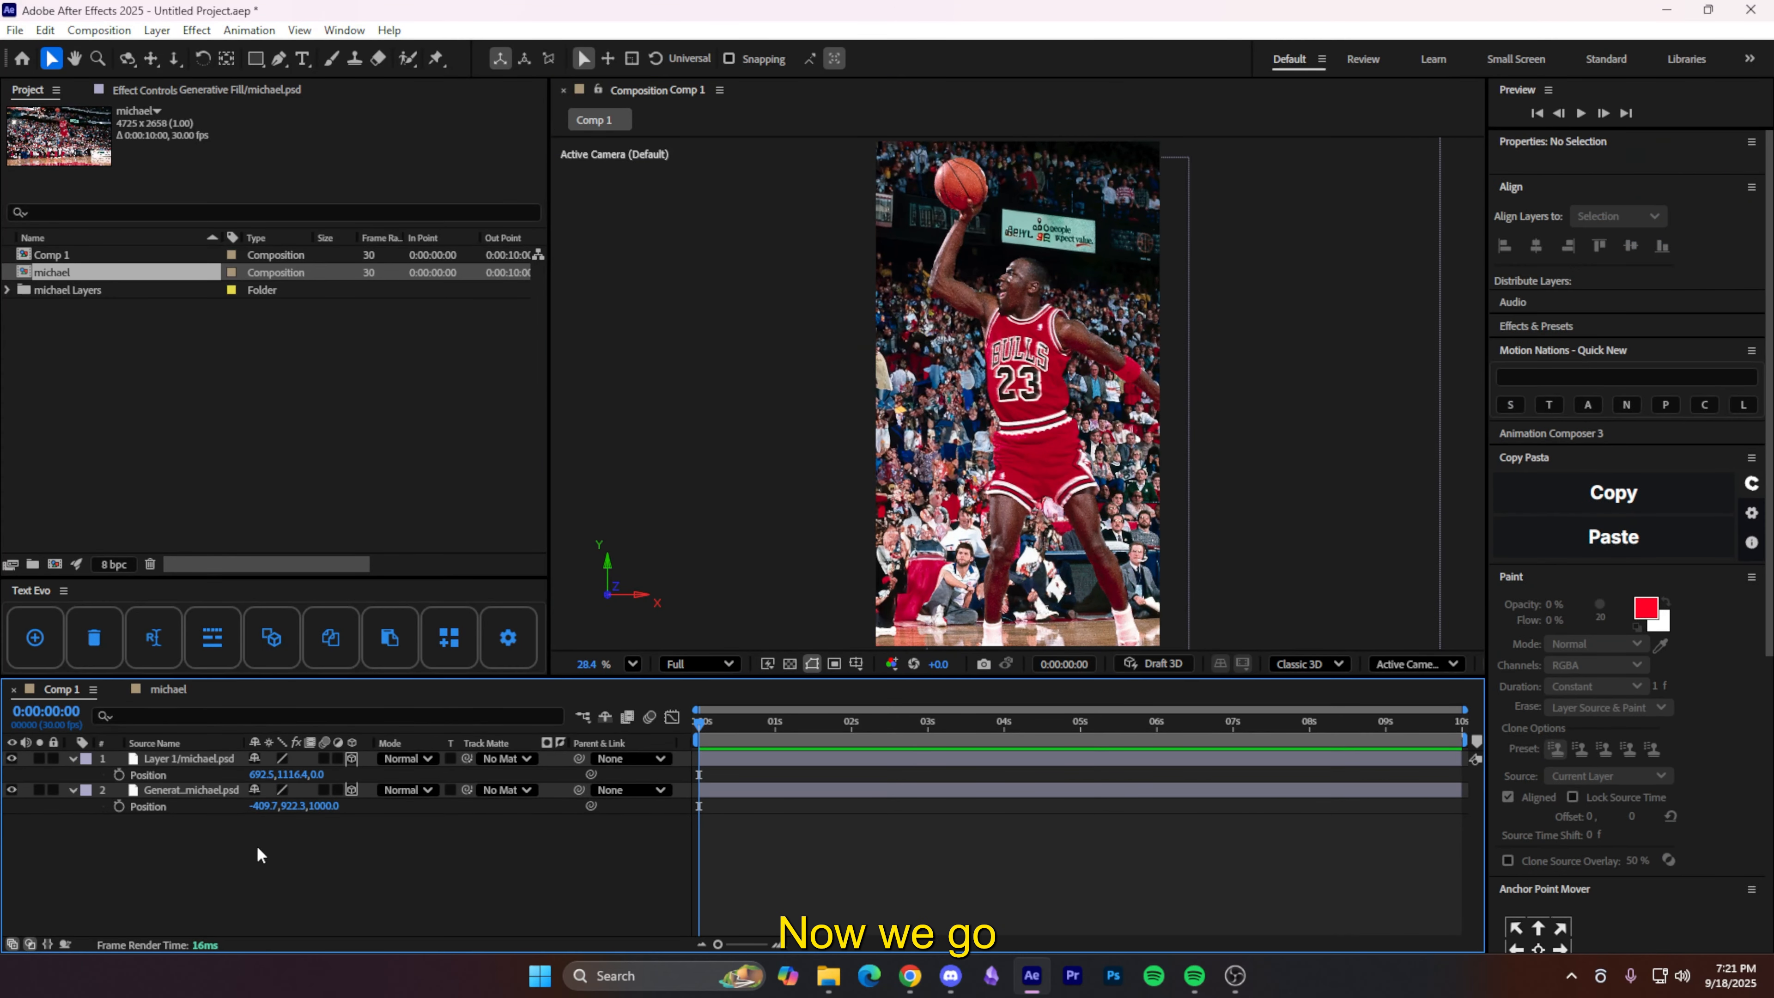
- Bring the player forward to Z -1000, scale him to 35%, and reposition him in frame
click(198, 759)
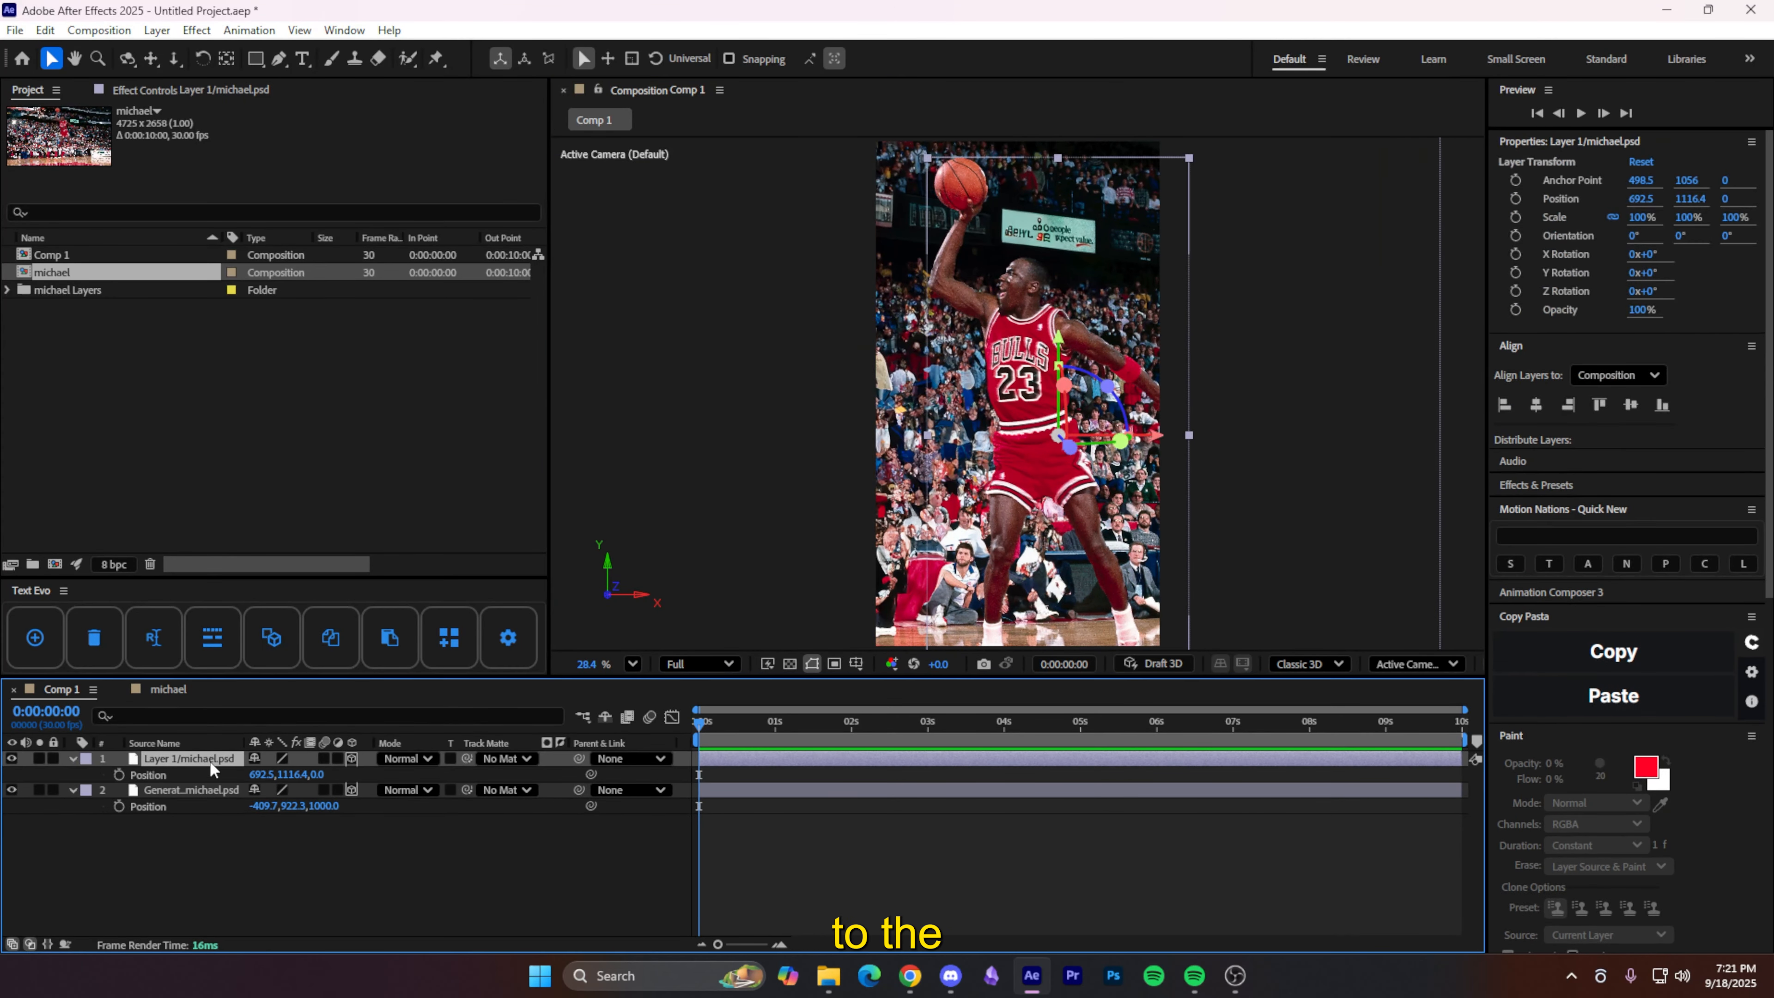
click(318, 774)
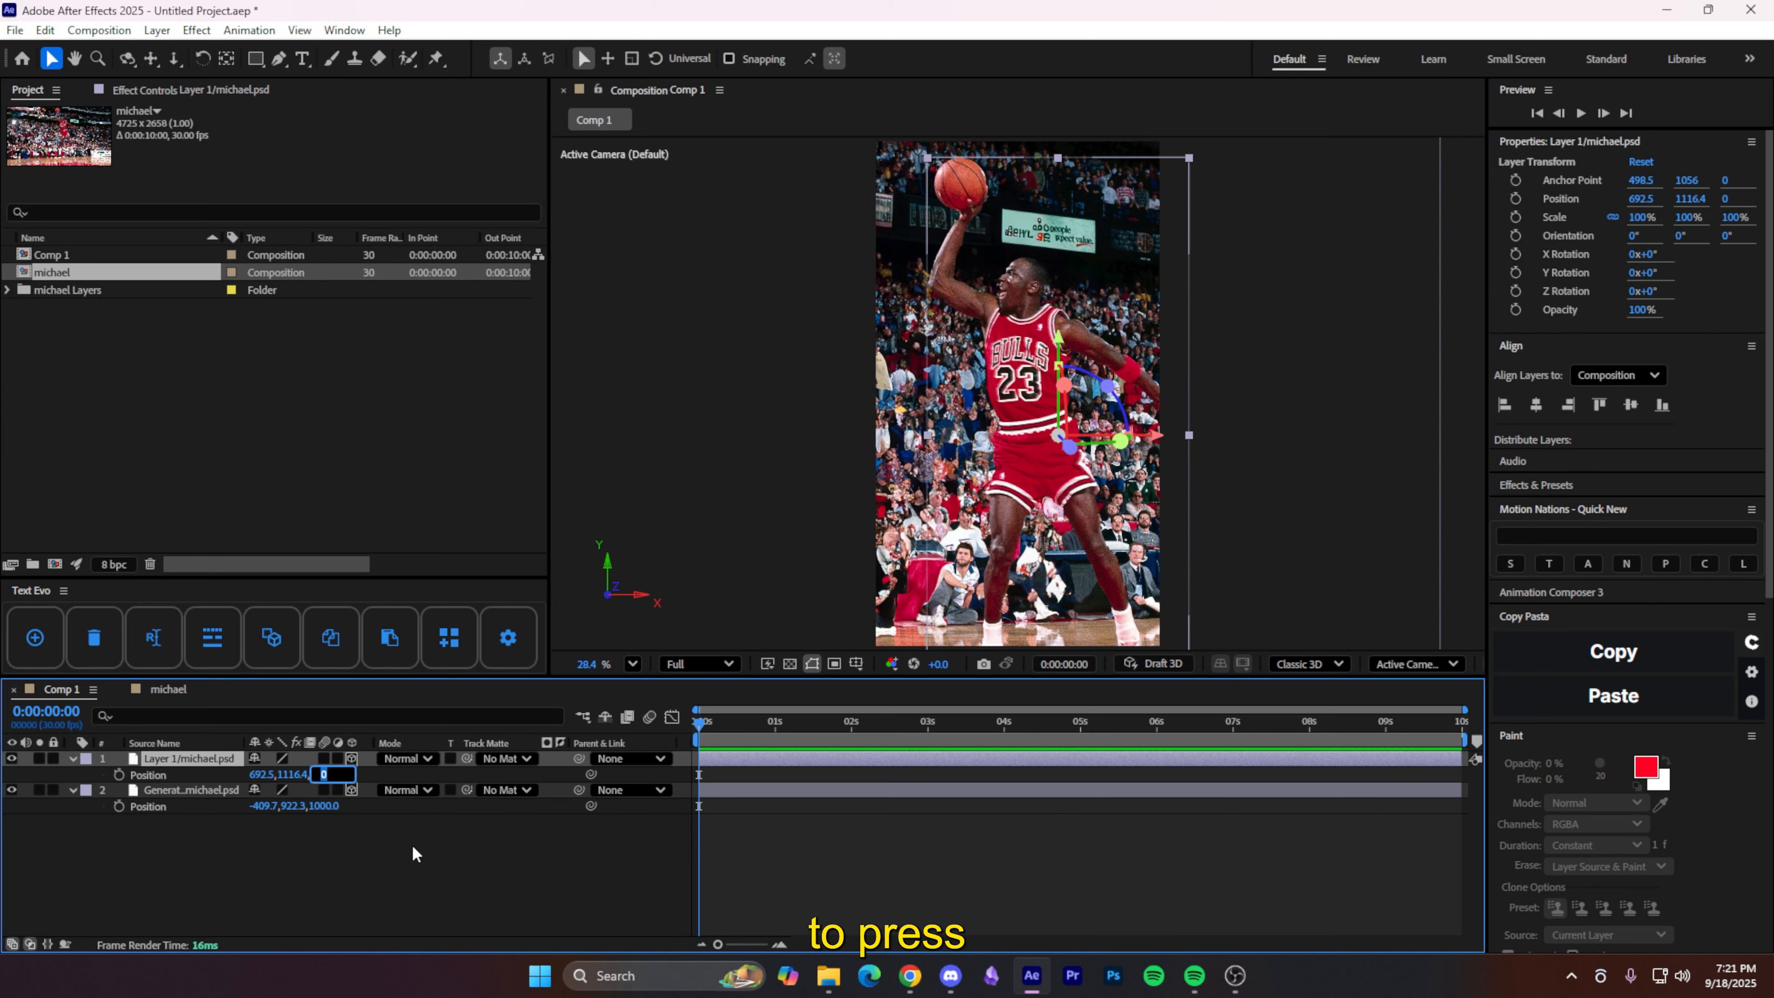
text(-1000)
key(Return)
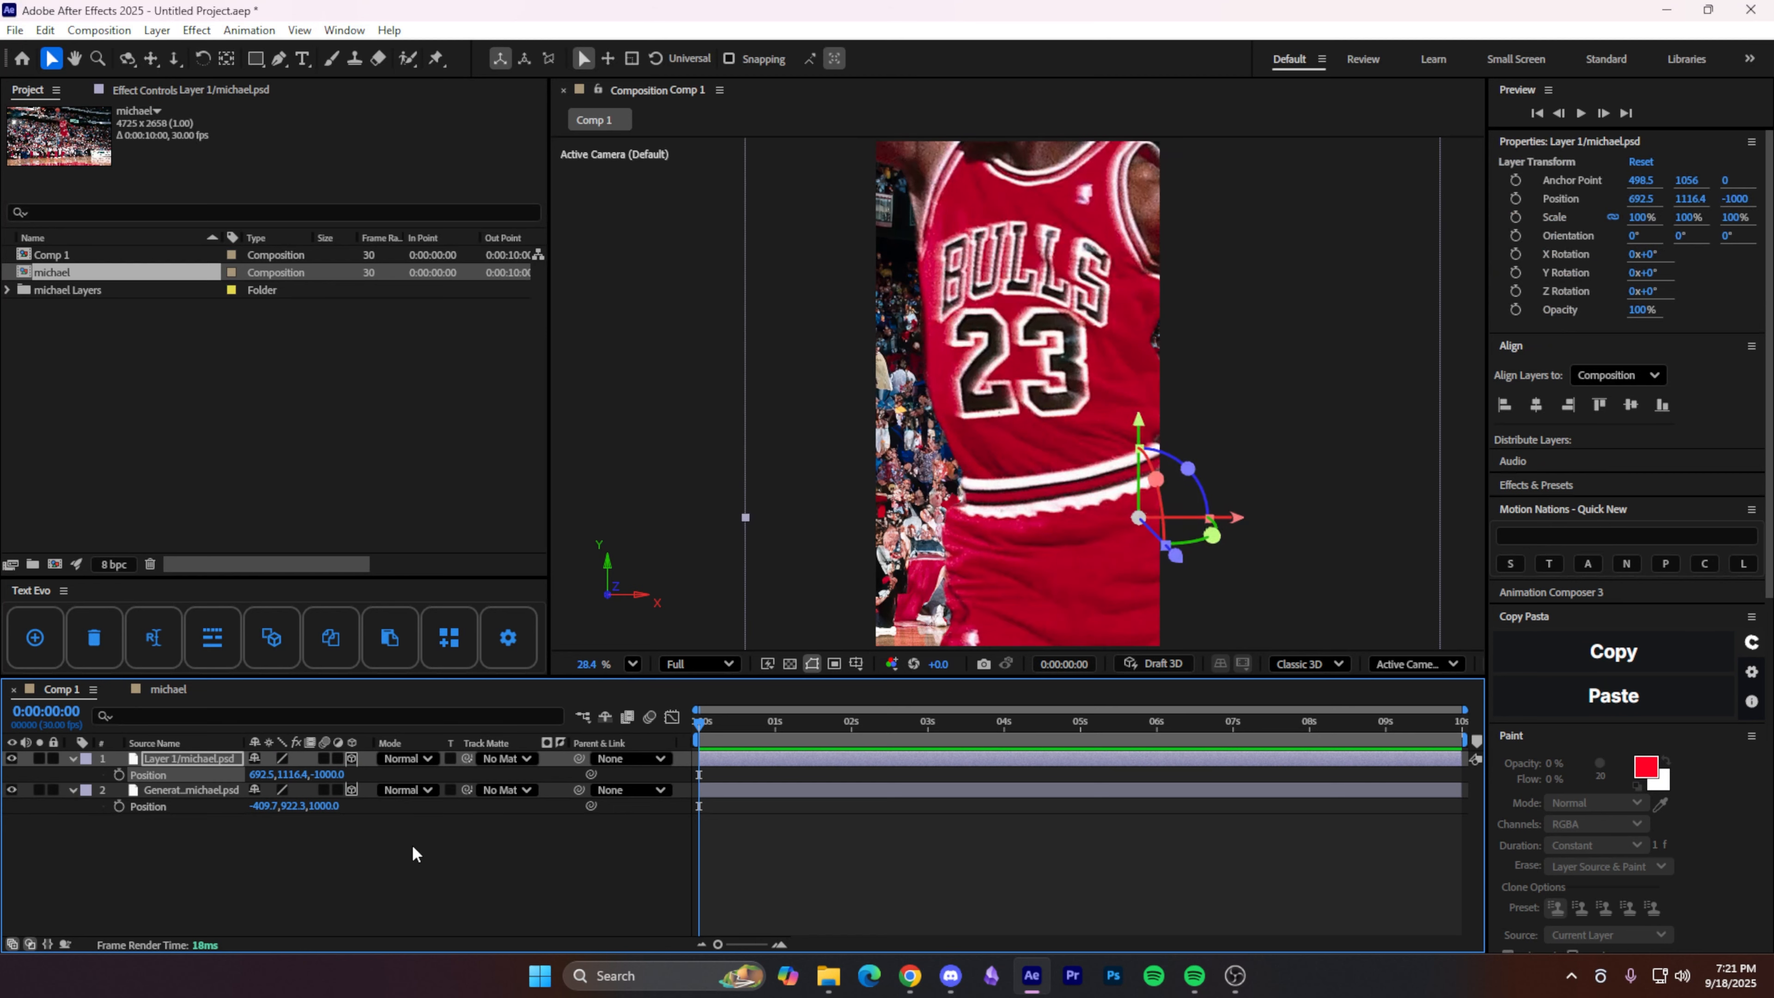
key(s)
drag(335, 776, 279, 779)
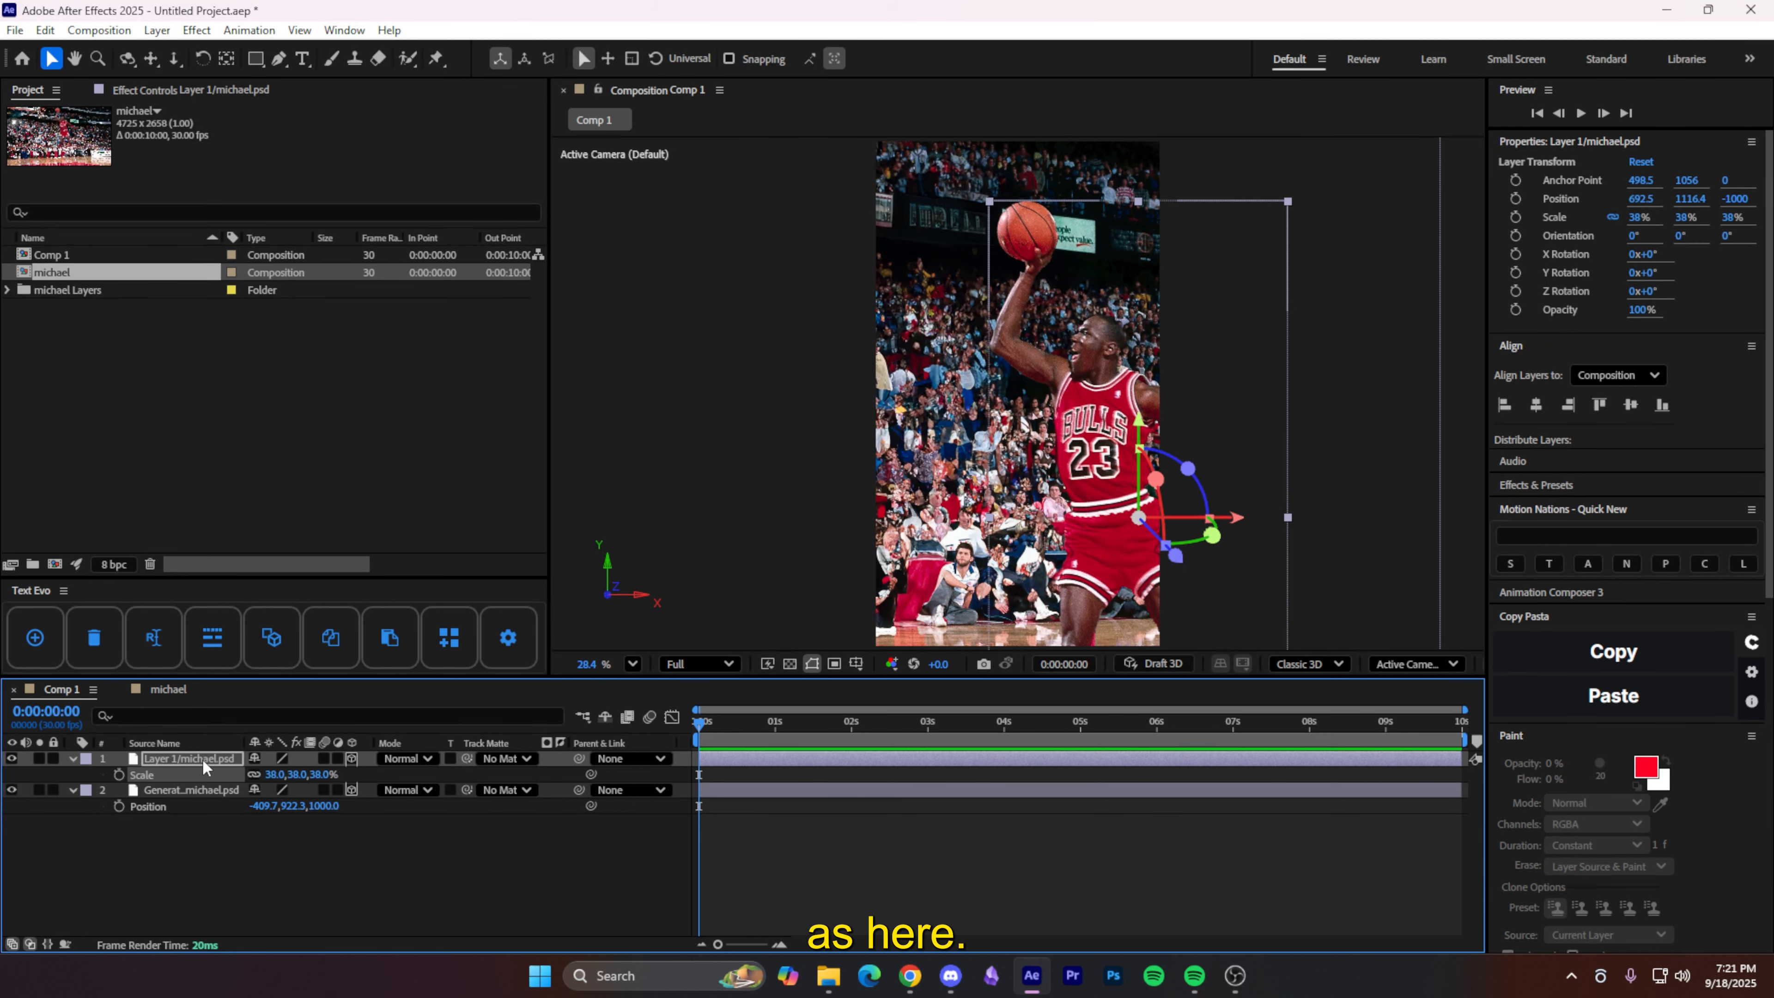
key(ctrl+Home)
click(330, 774)
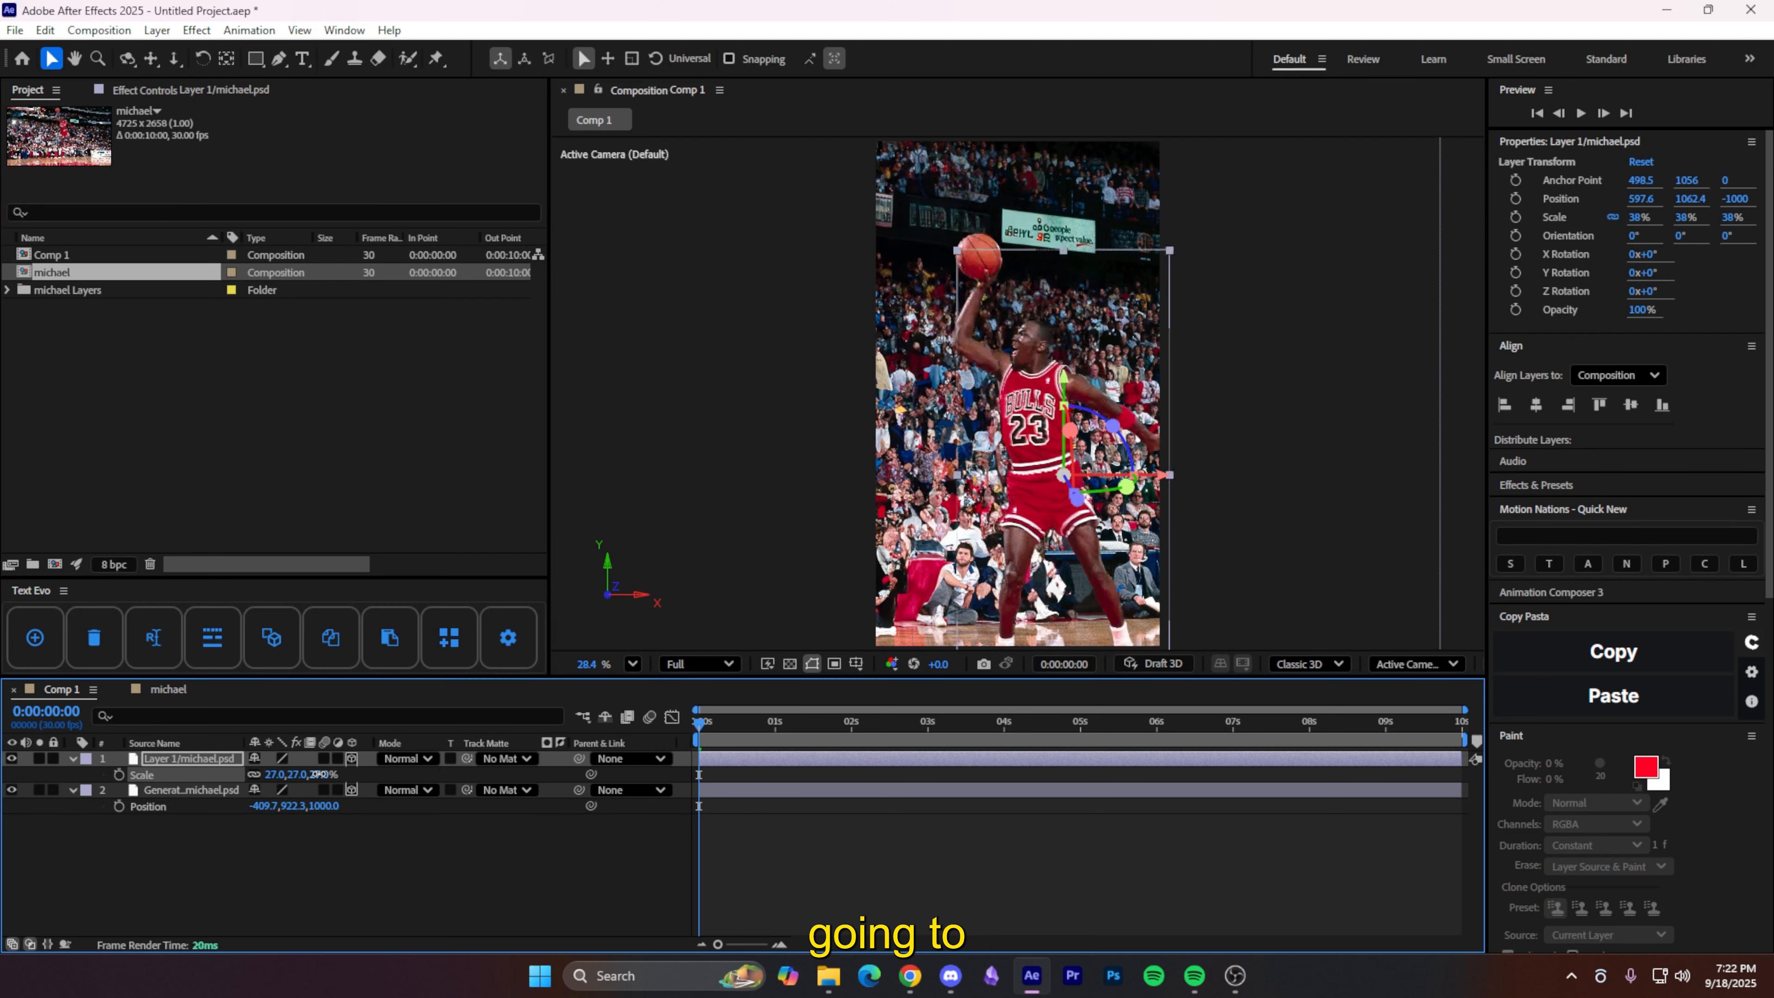
drag(330, 774, 327, 774)
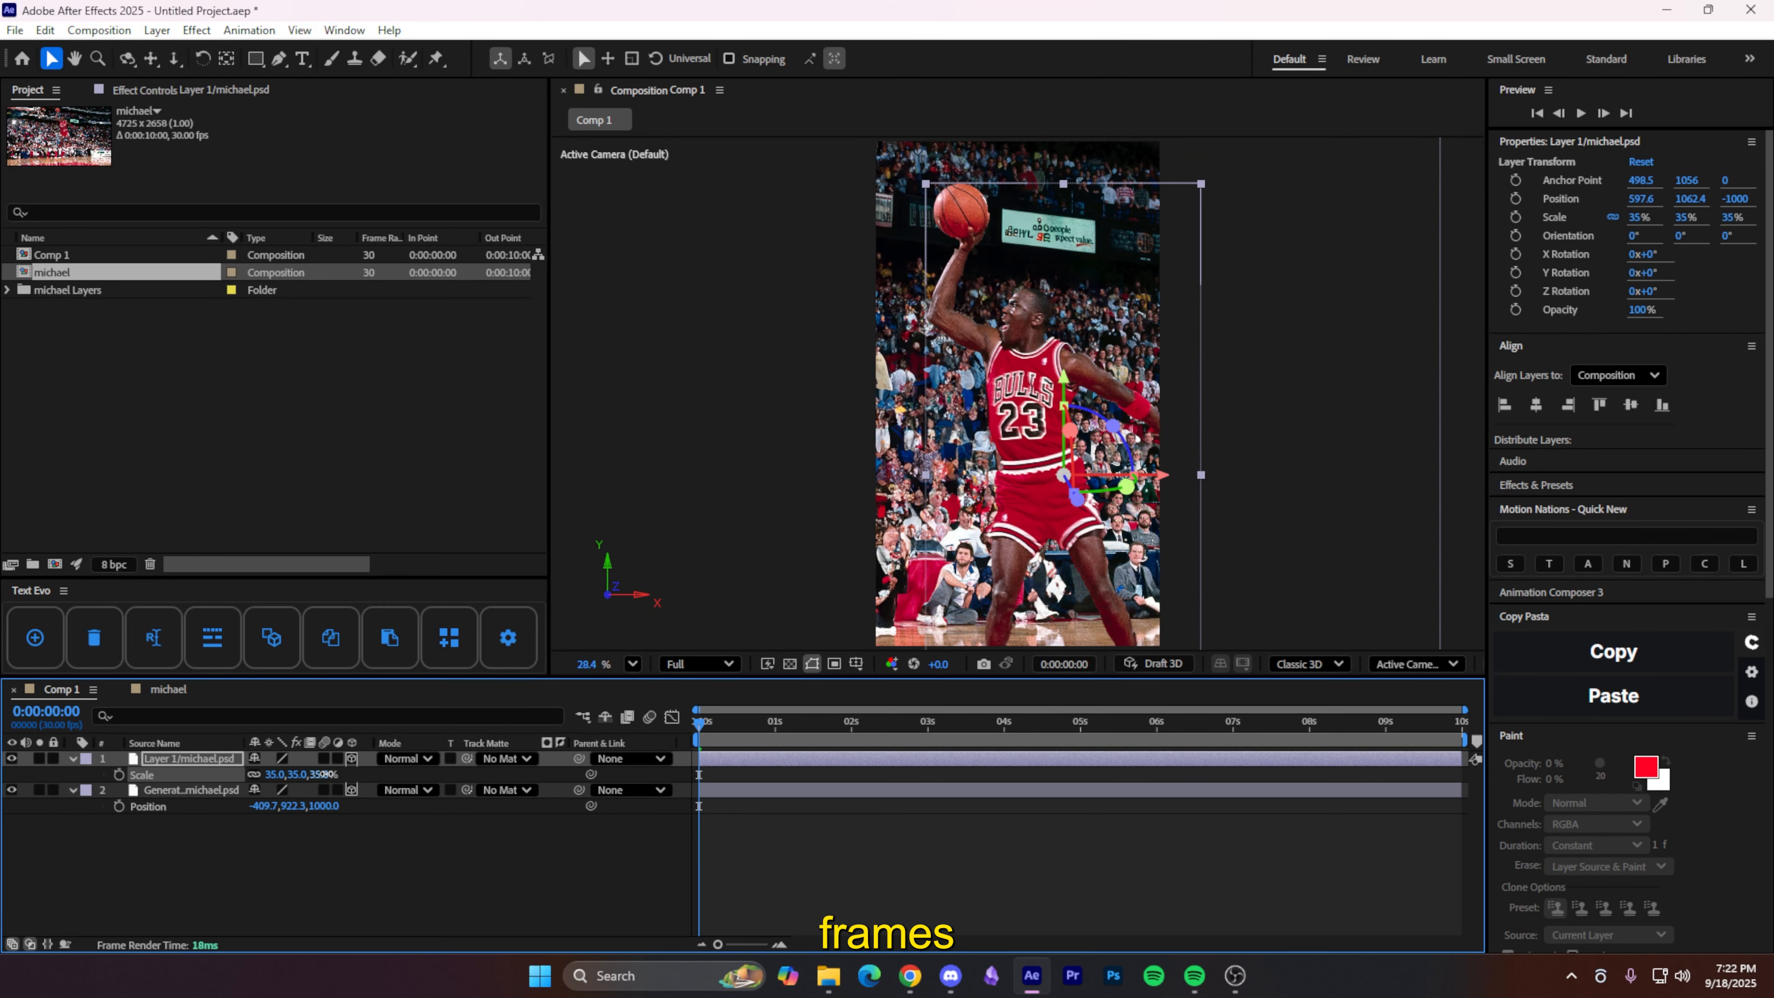
mouse_move(1037, 572)
mouse_down()
mouse_move(1054, 566)
mouse_move(1037, 561)
mouse_up()
click(467, 927)
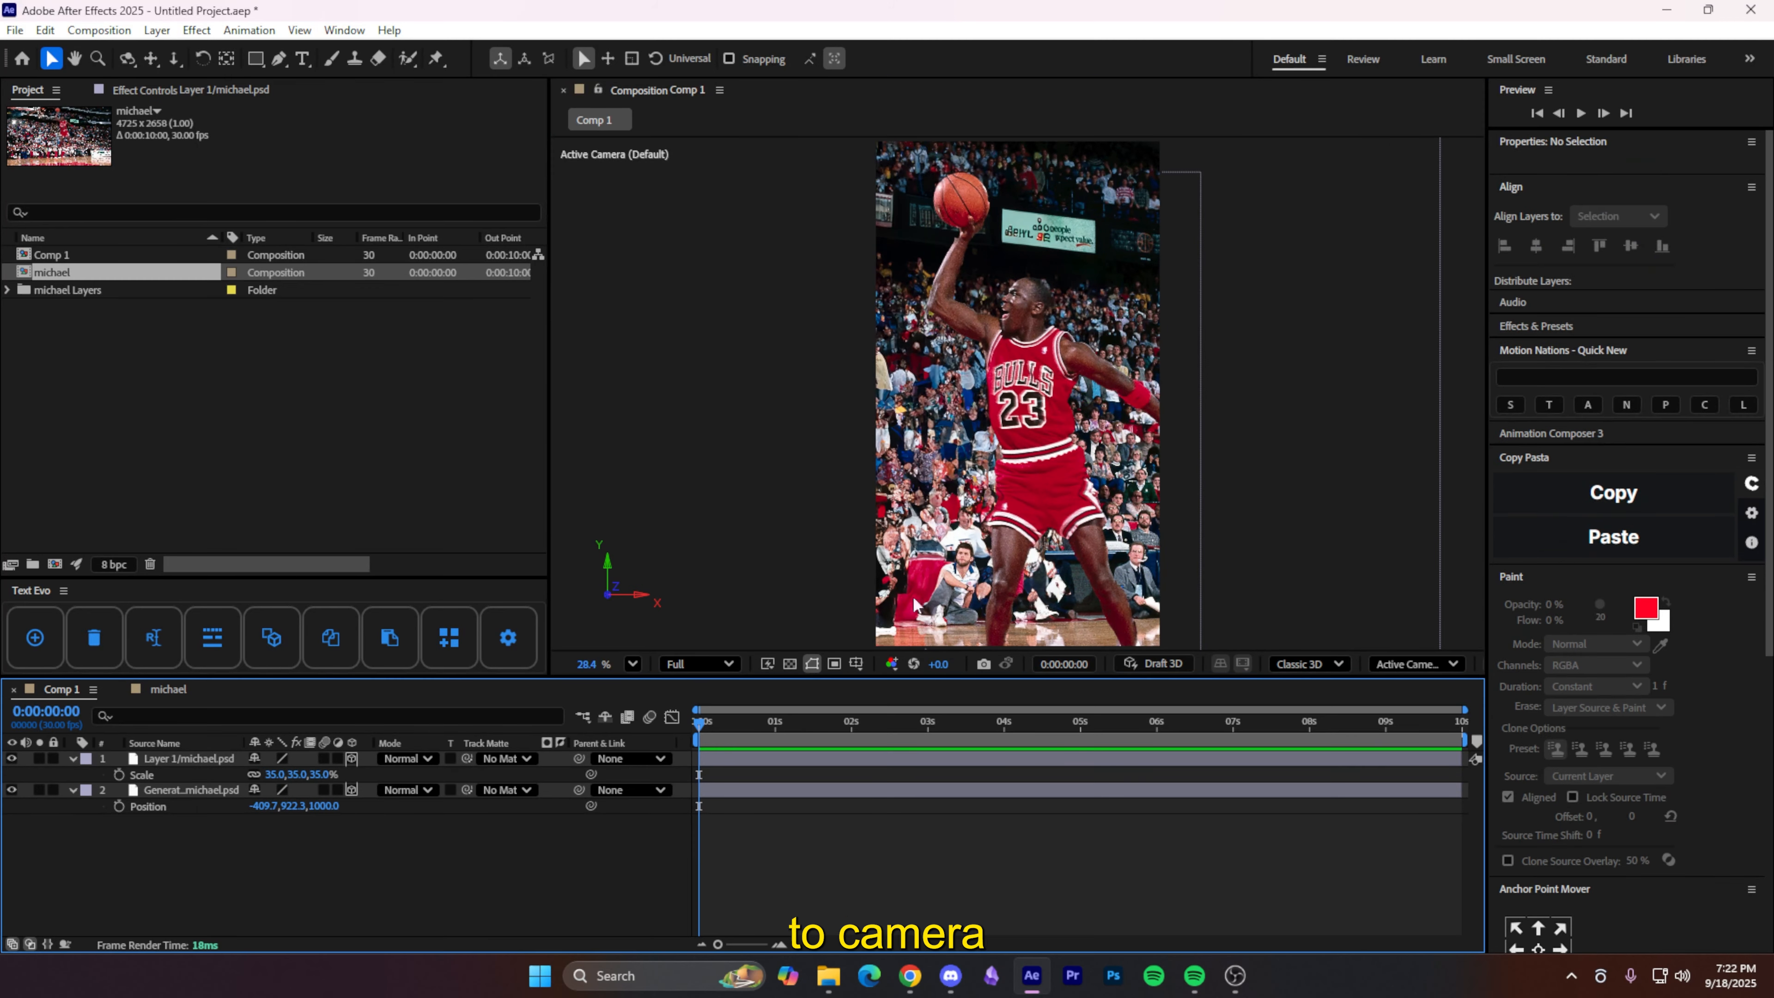
- Add a new Camera 1 layer with default settings
right_click(434, 854)
mouse_move(597, 629)
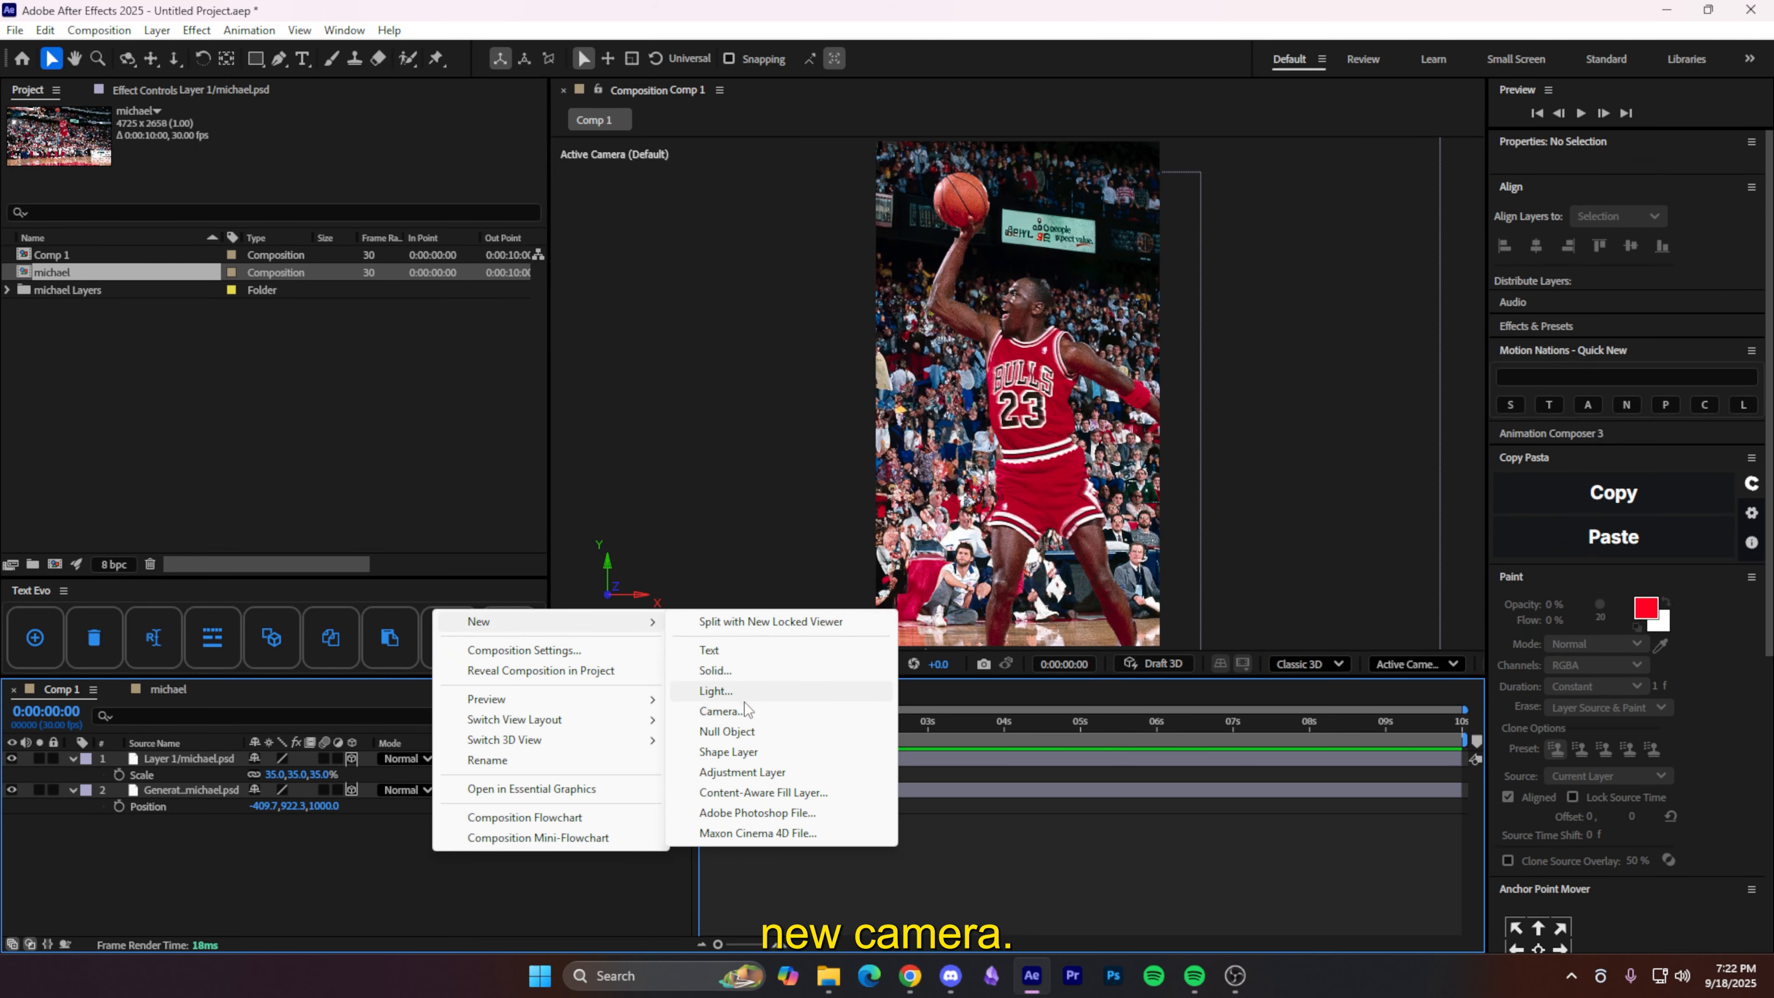
click(722, 711)
click(1120, 673)
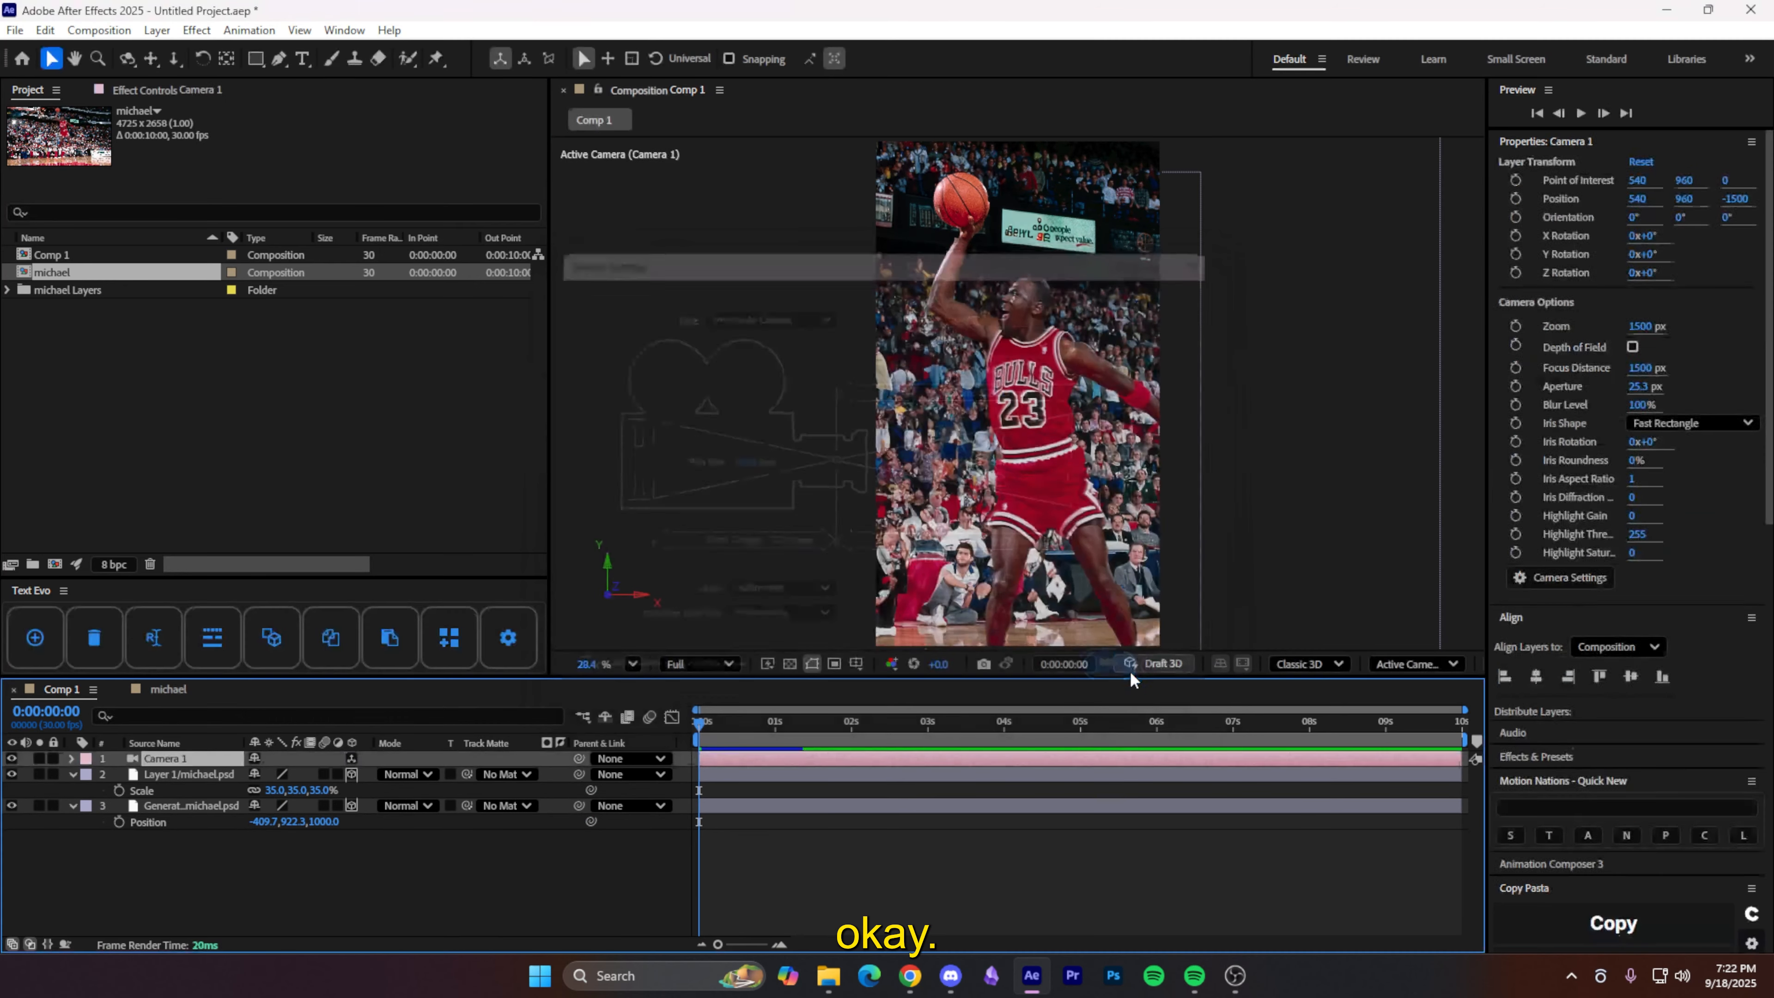
- Keyframe the camera's Point of Interest, Position and Z Rotation, and move the keyframes to 3 seconds
key(p)
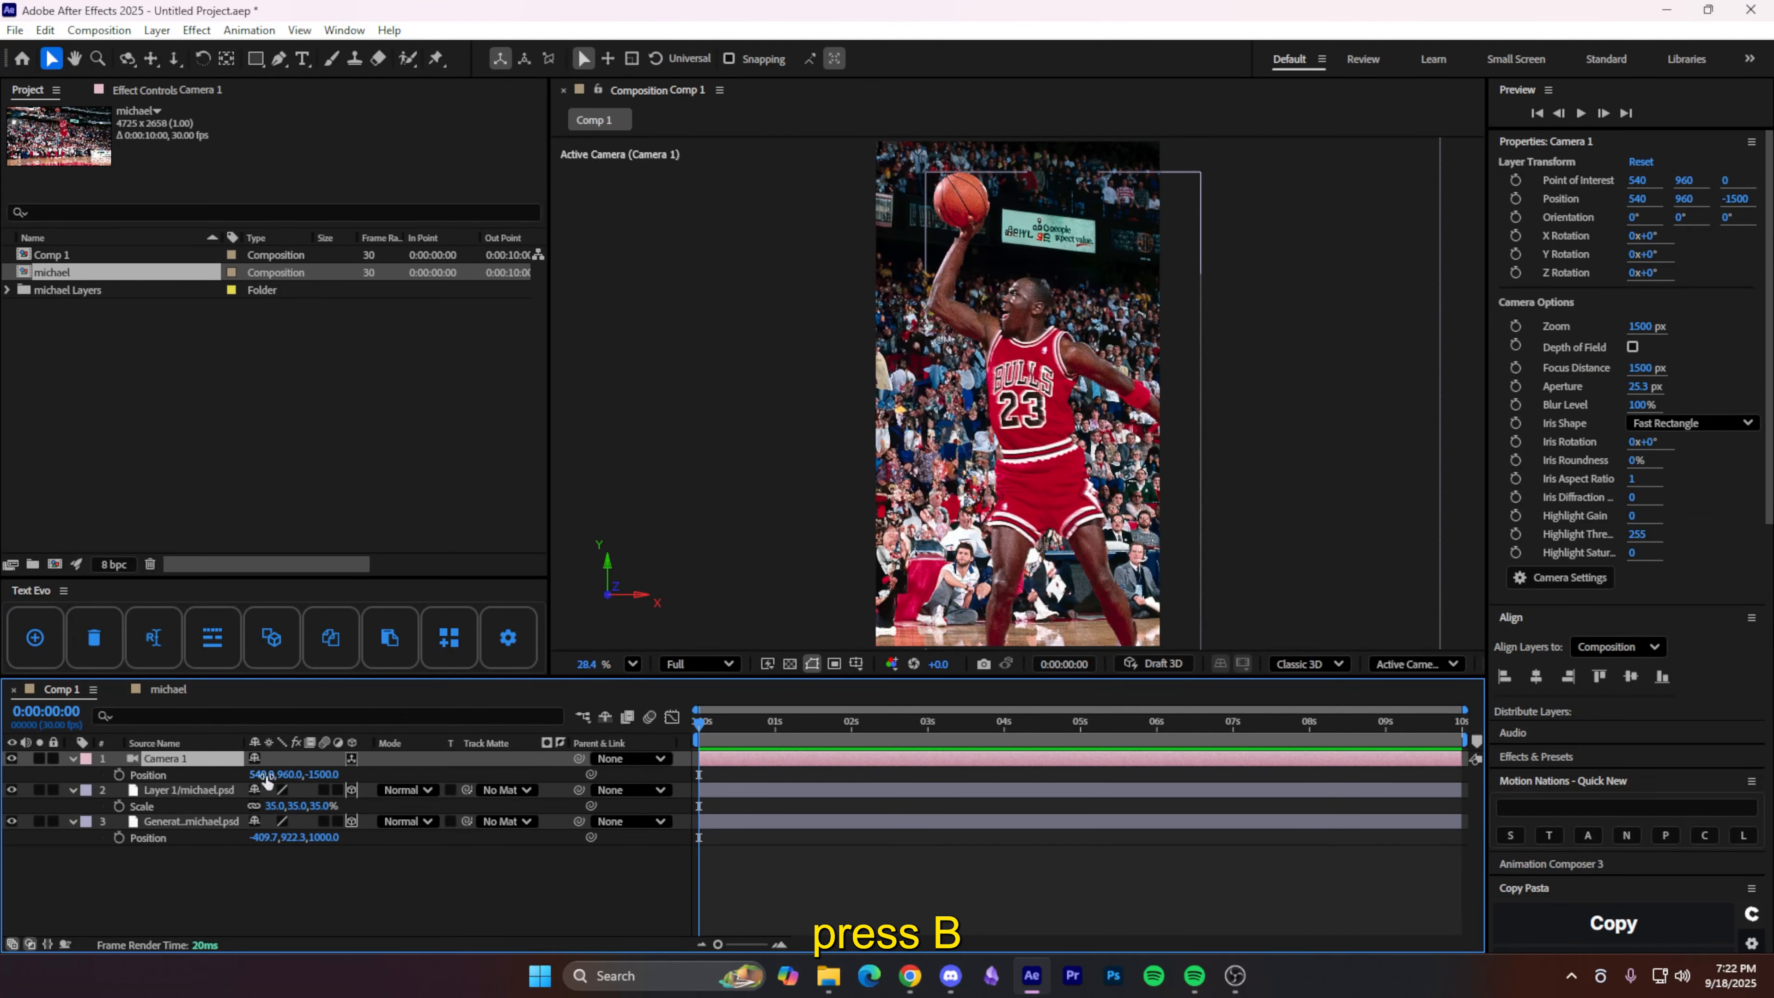
key(shift+a)
key(shift+r)
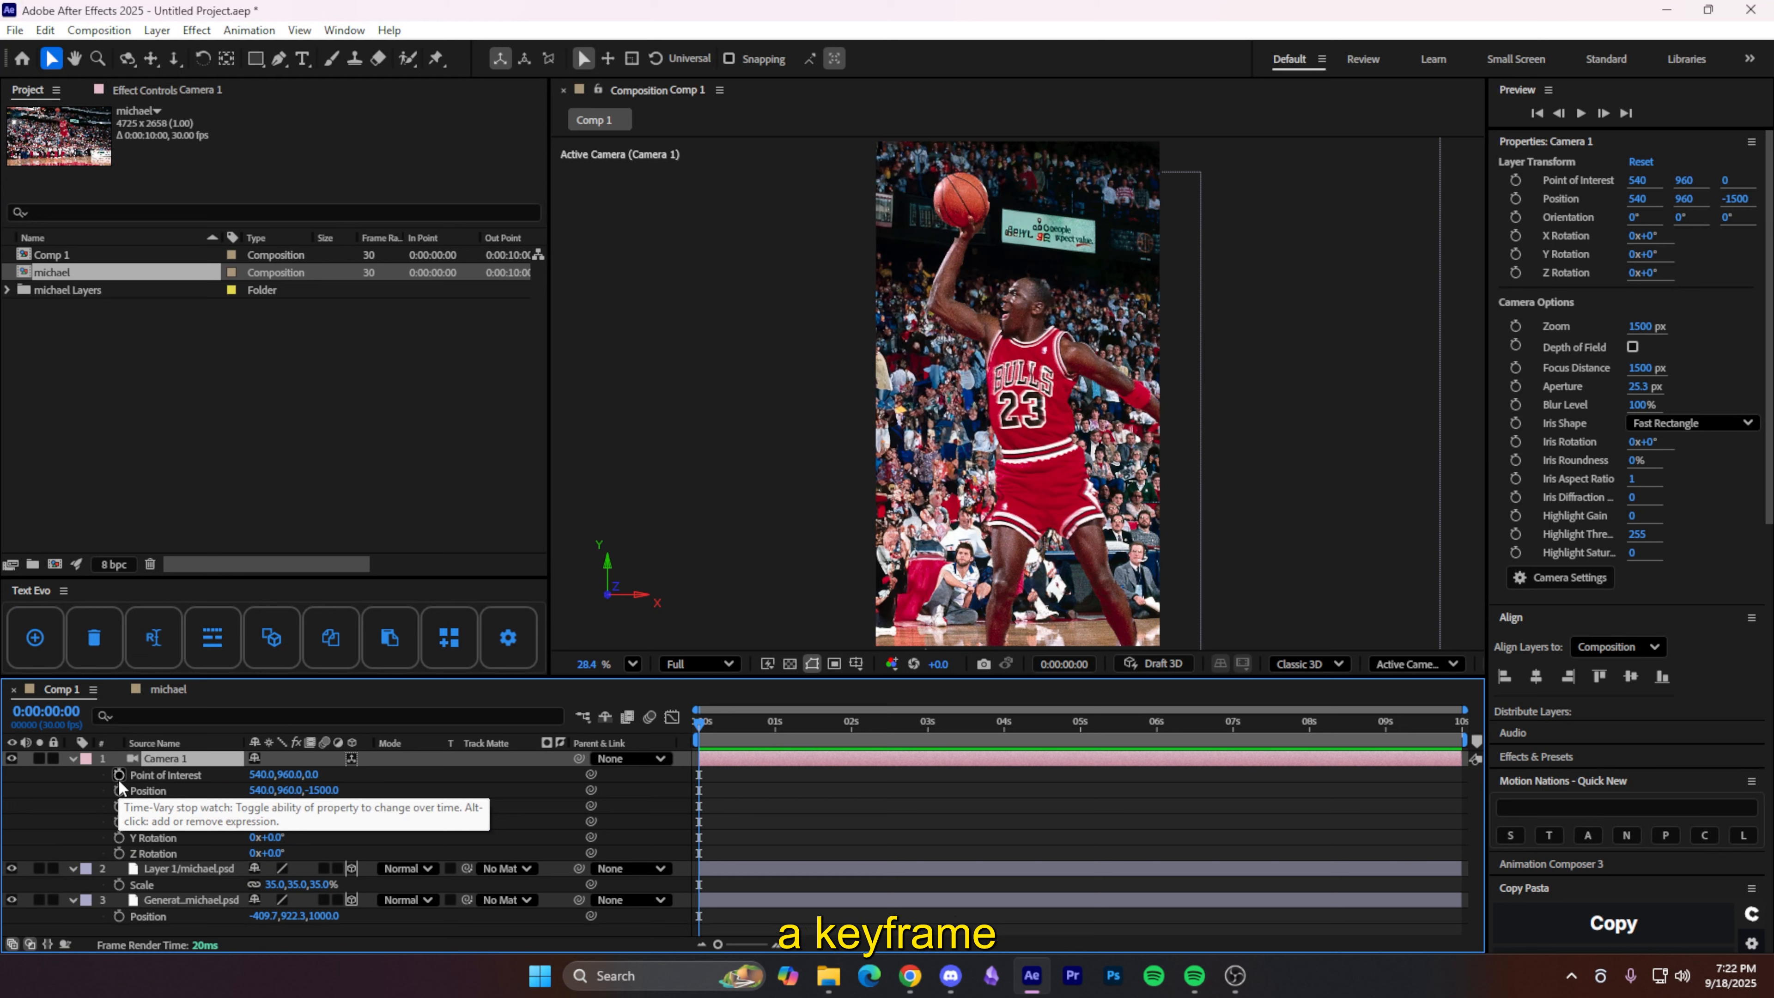
click(119, 777)
click(119, 790)
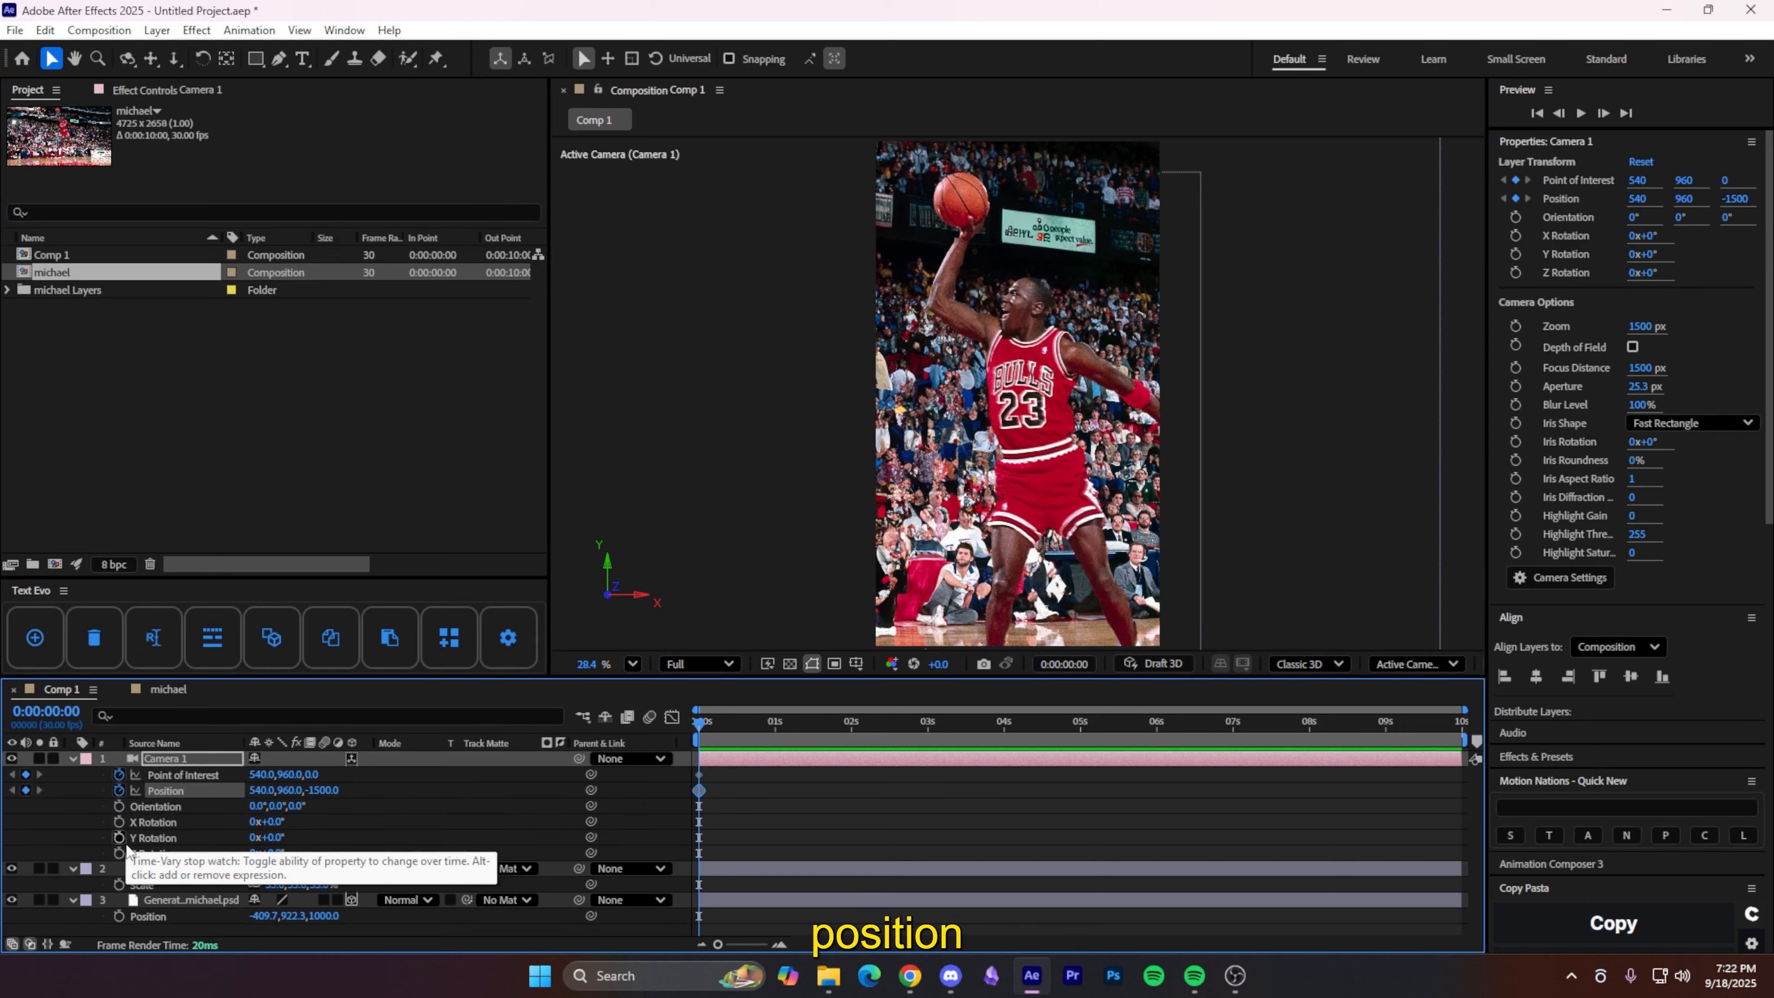
click(119, 853)
drag(674, 767, 940, 795)
click(766, 792)
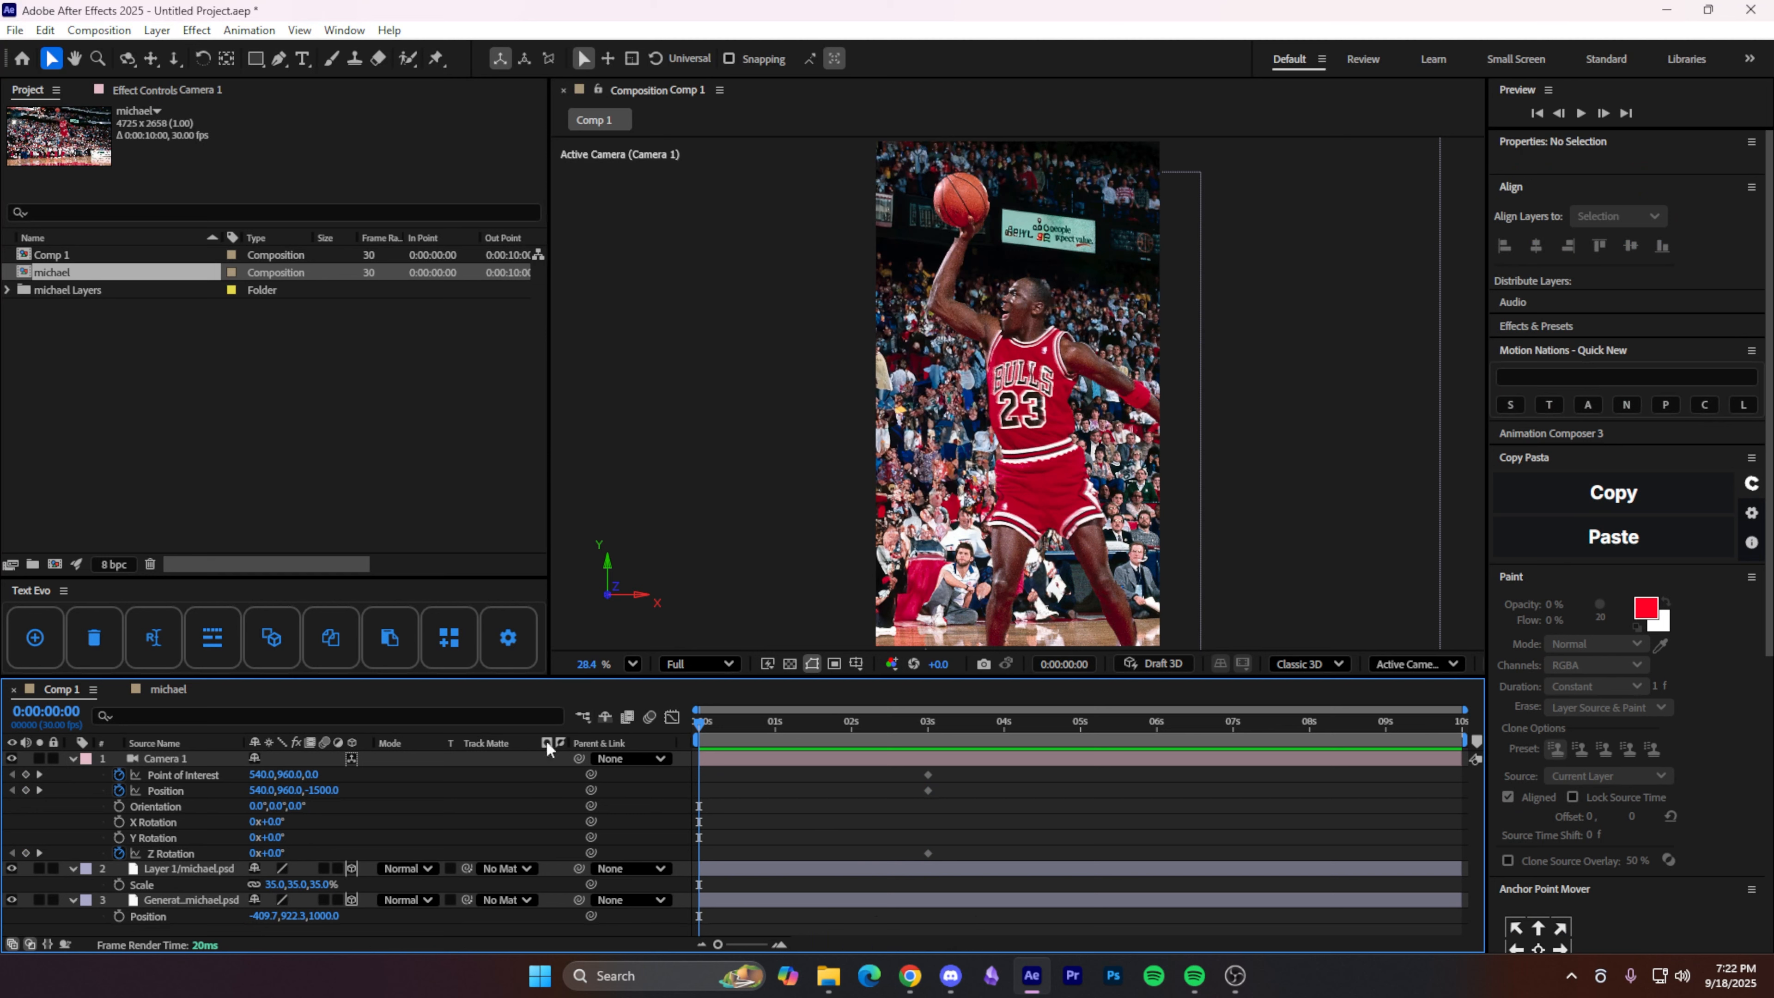
- Pull Camera 1 back to Z -1640.7 and tilt it with a -8° Z Rotation
key(c)
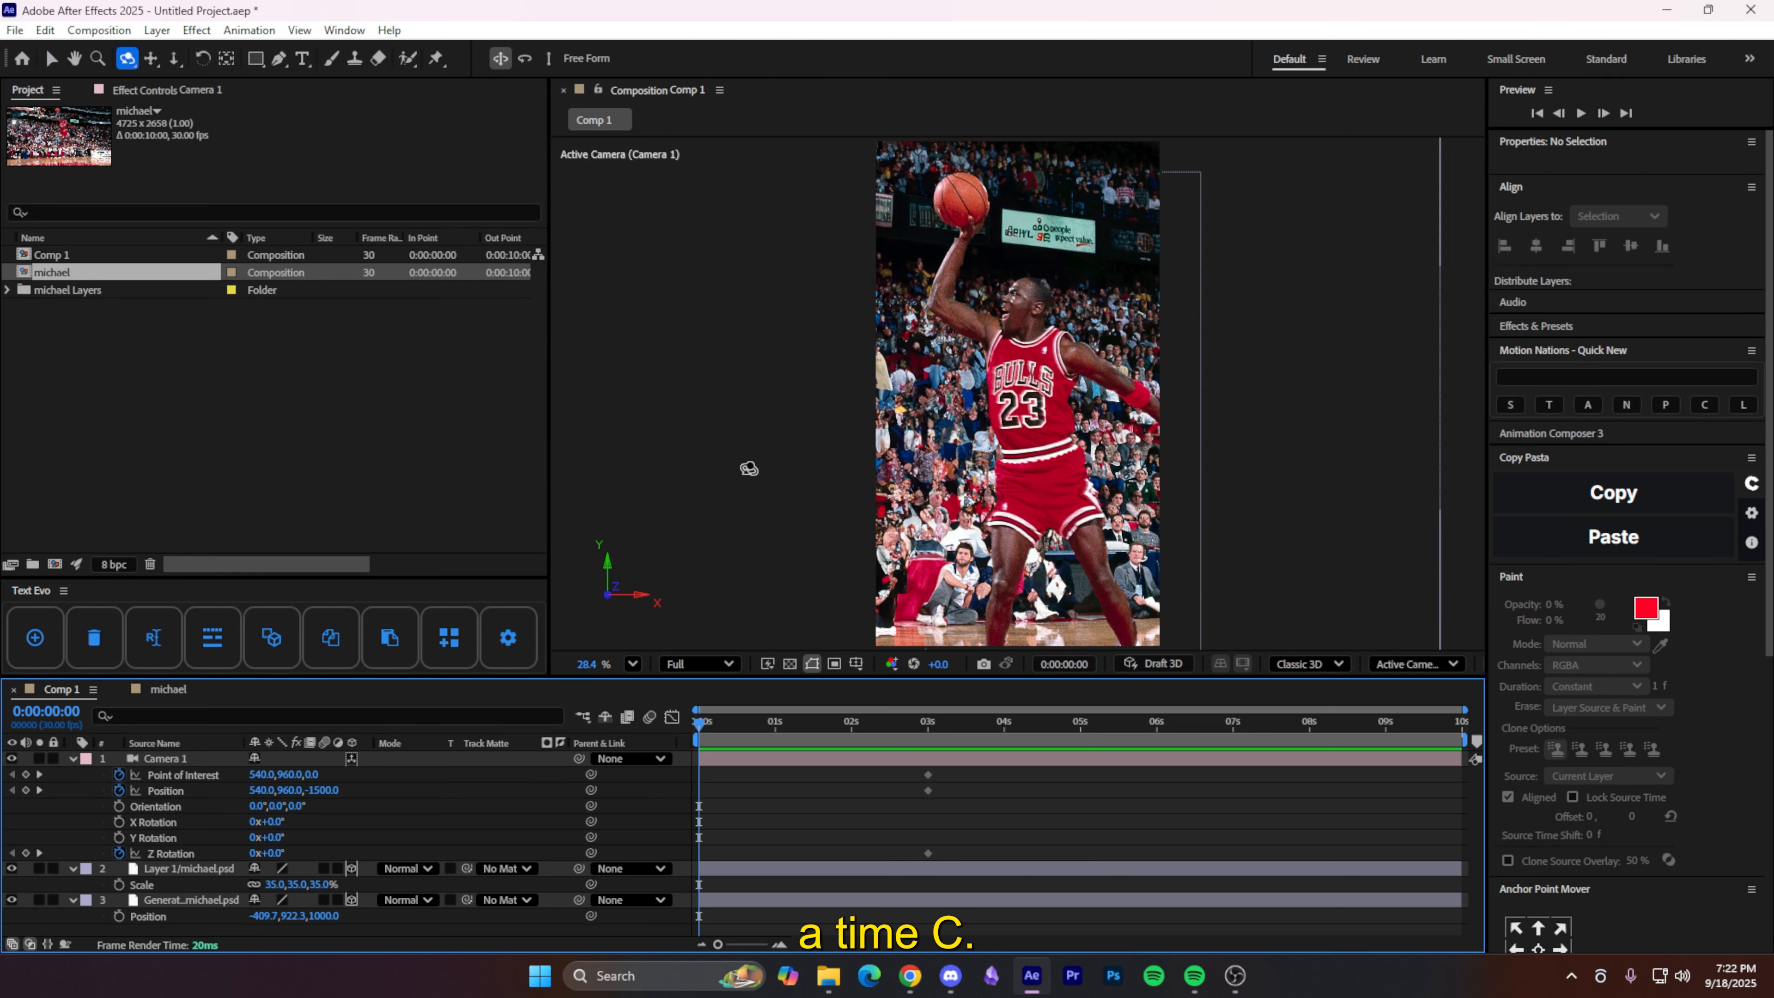
key(c)
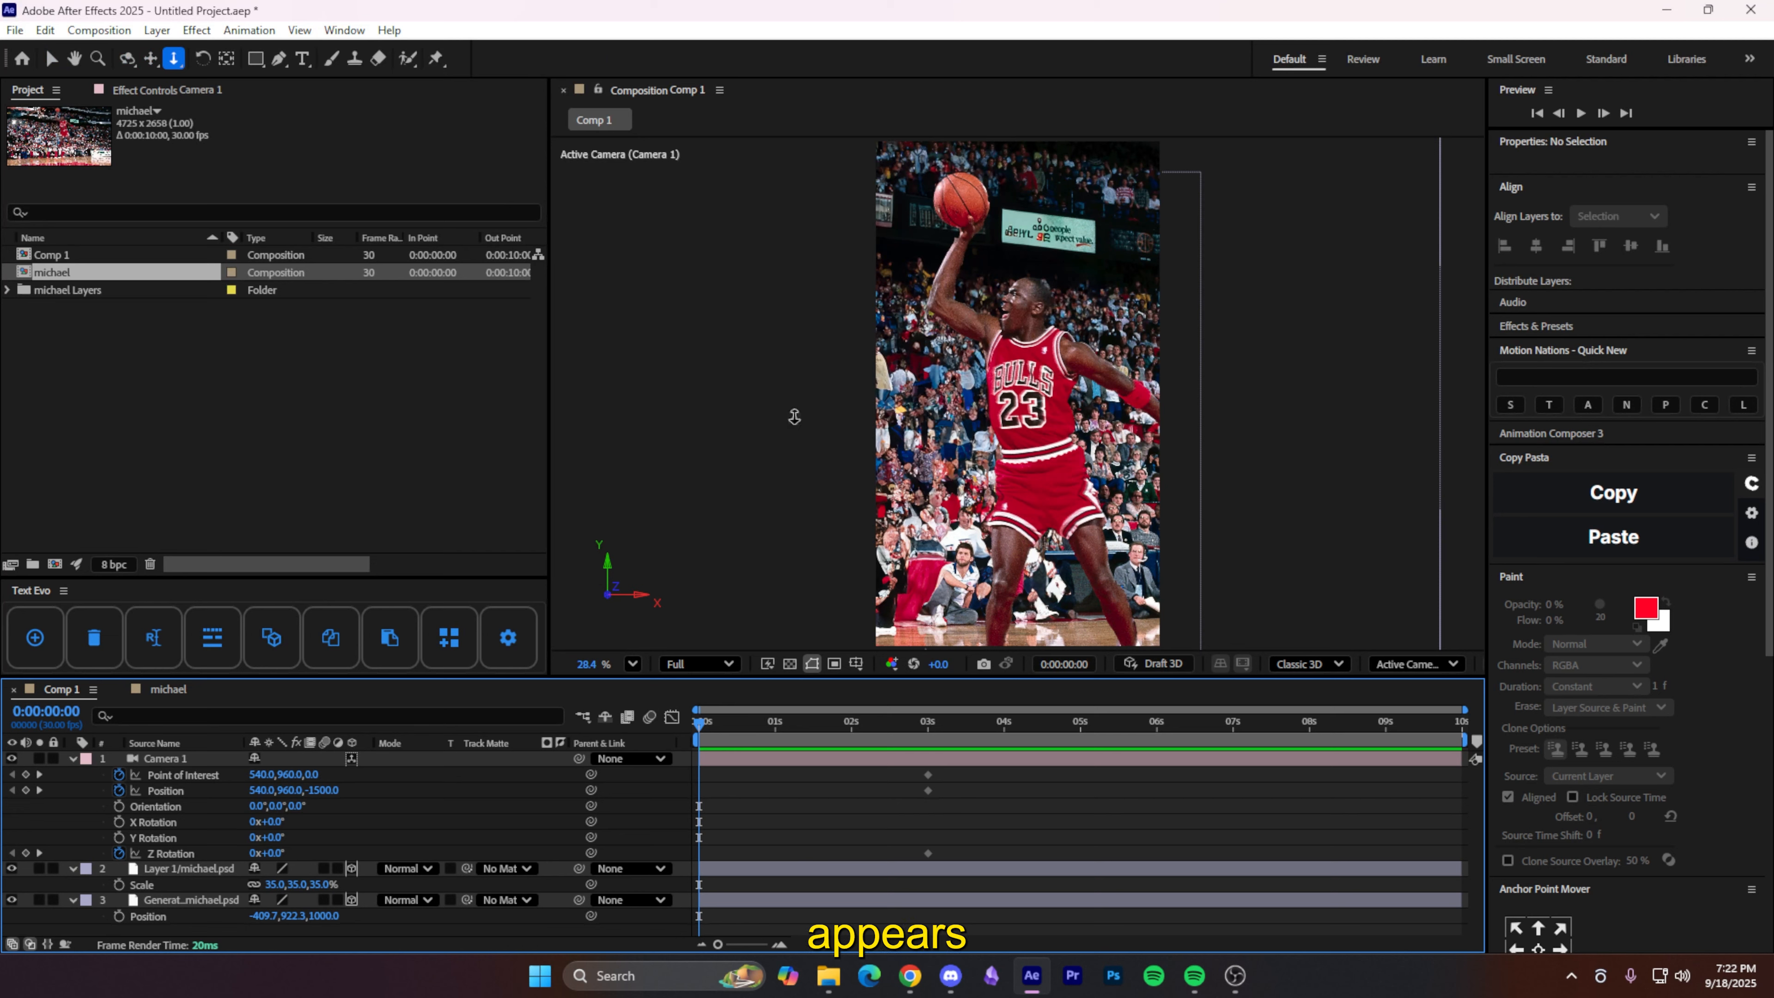
drag(1040, 357, 1057, 376)
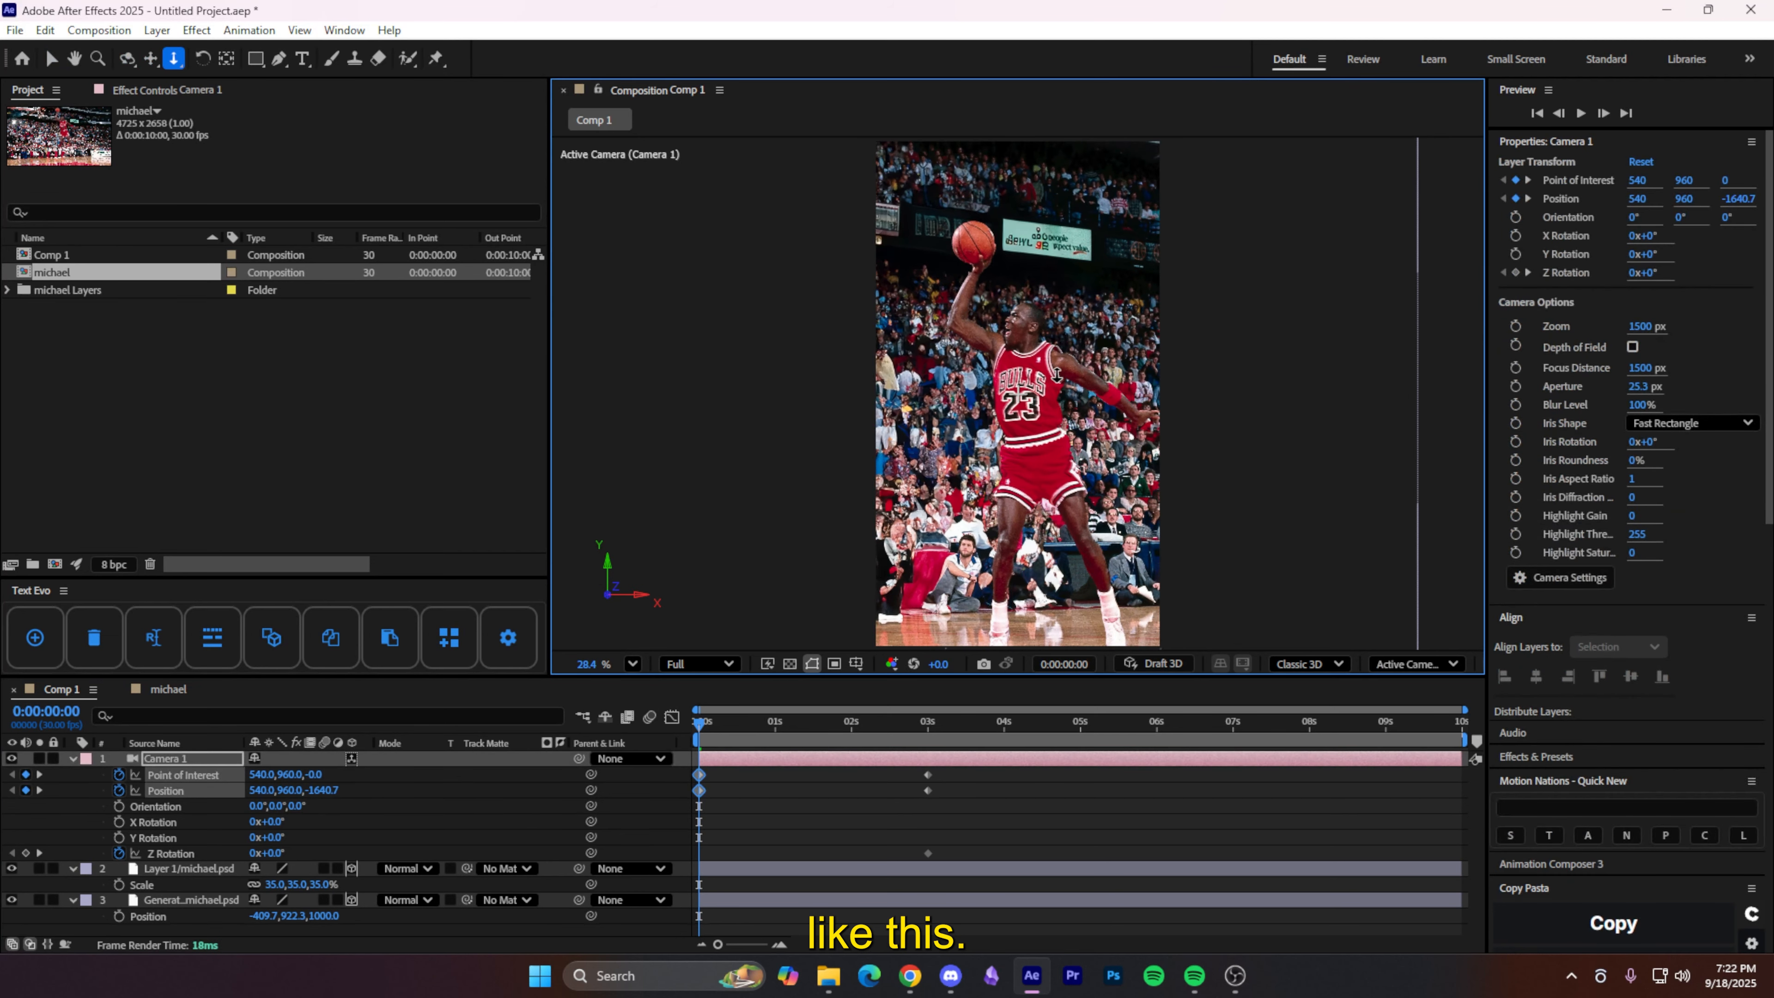
key(F2)
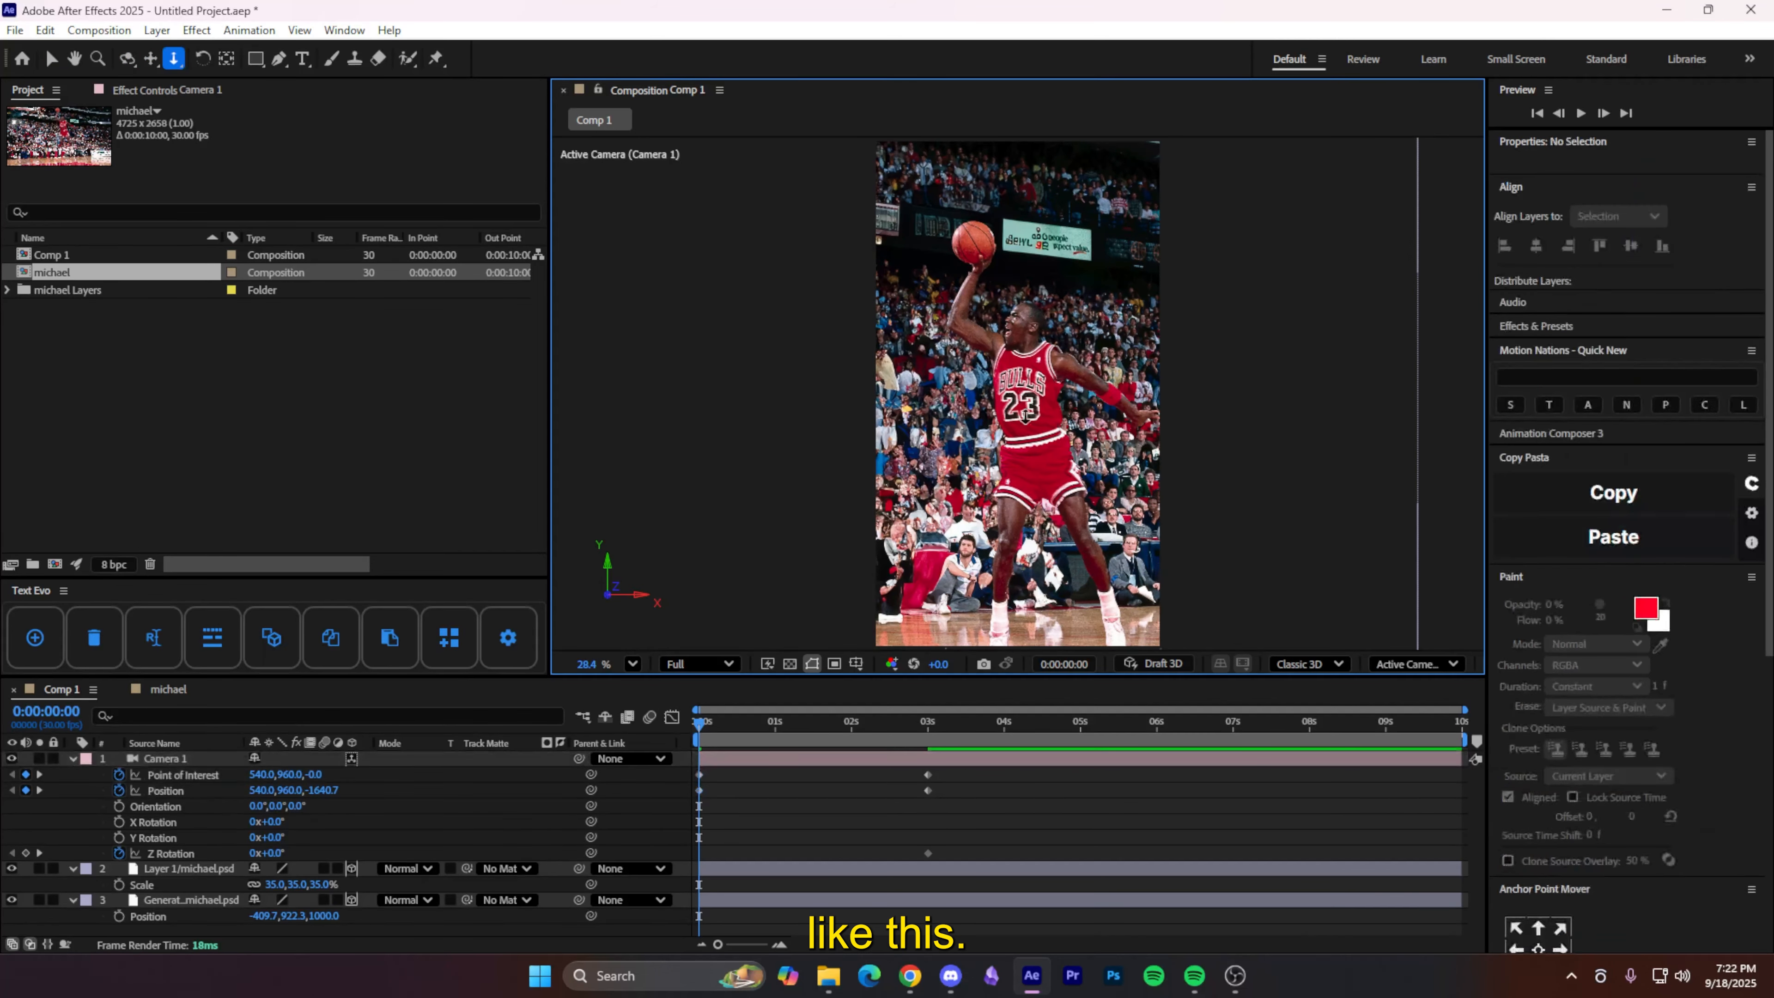
click(277, 852)
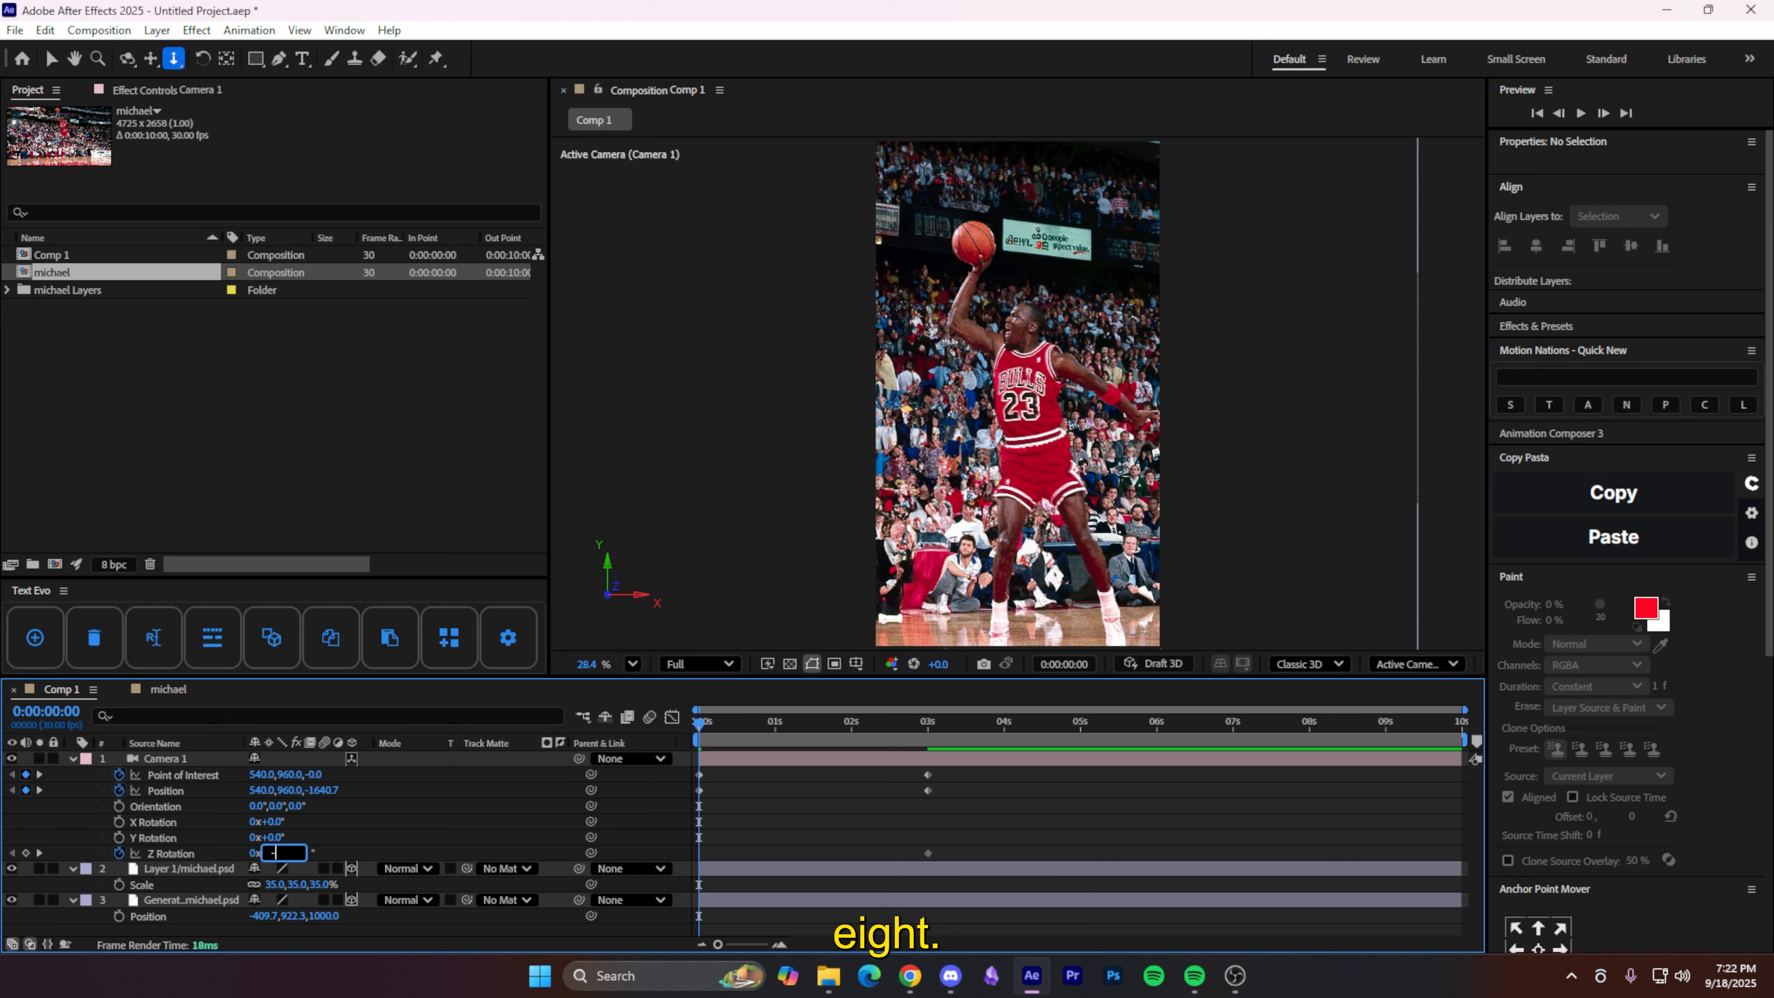
key(Return)
- Ease the camera keyframes so the speed curve peaks early and tapers toward 3 seconds
drag(971, 851, 688, 787)
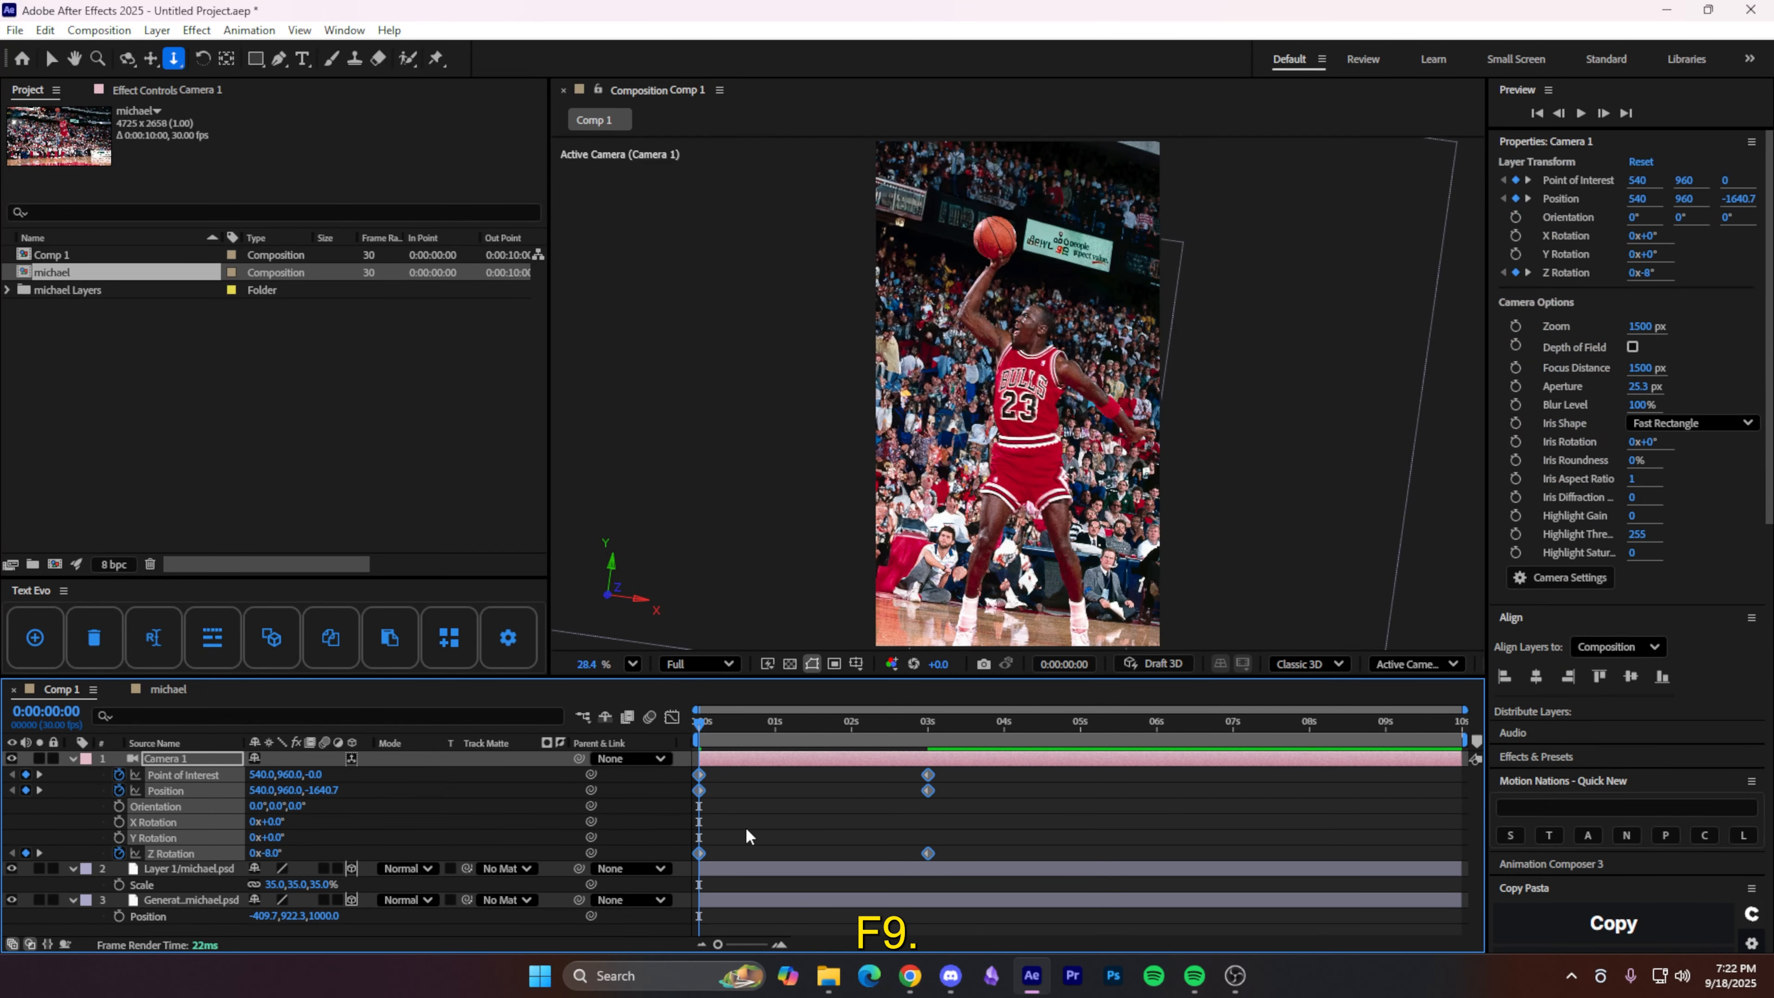
click(672, 725)
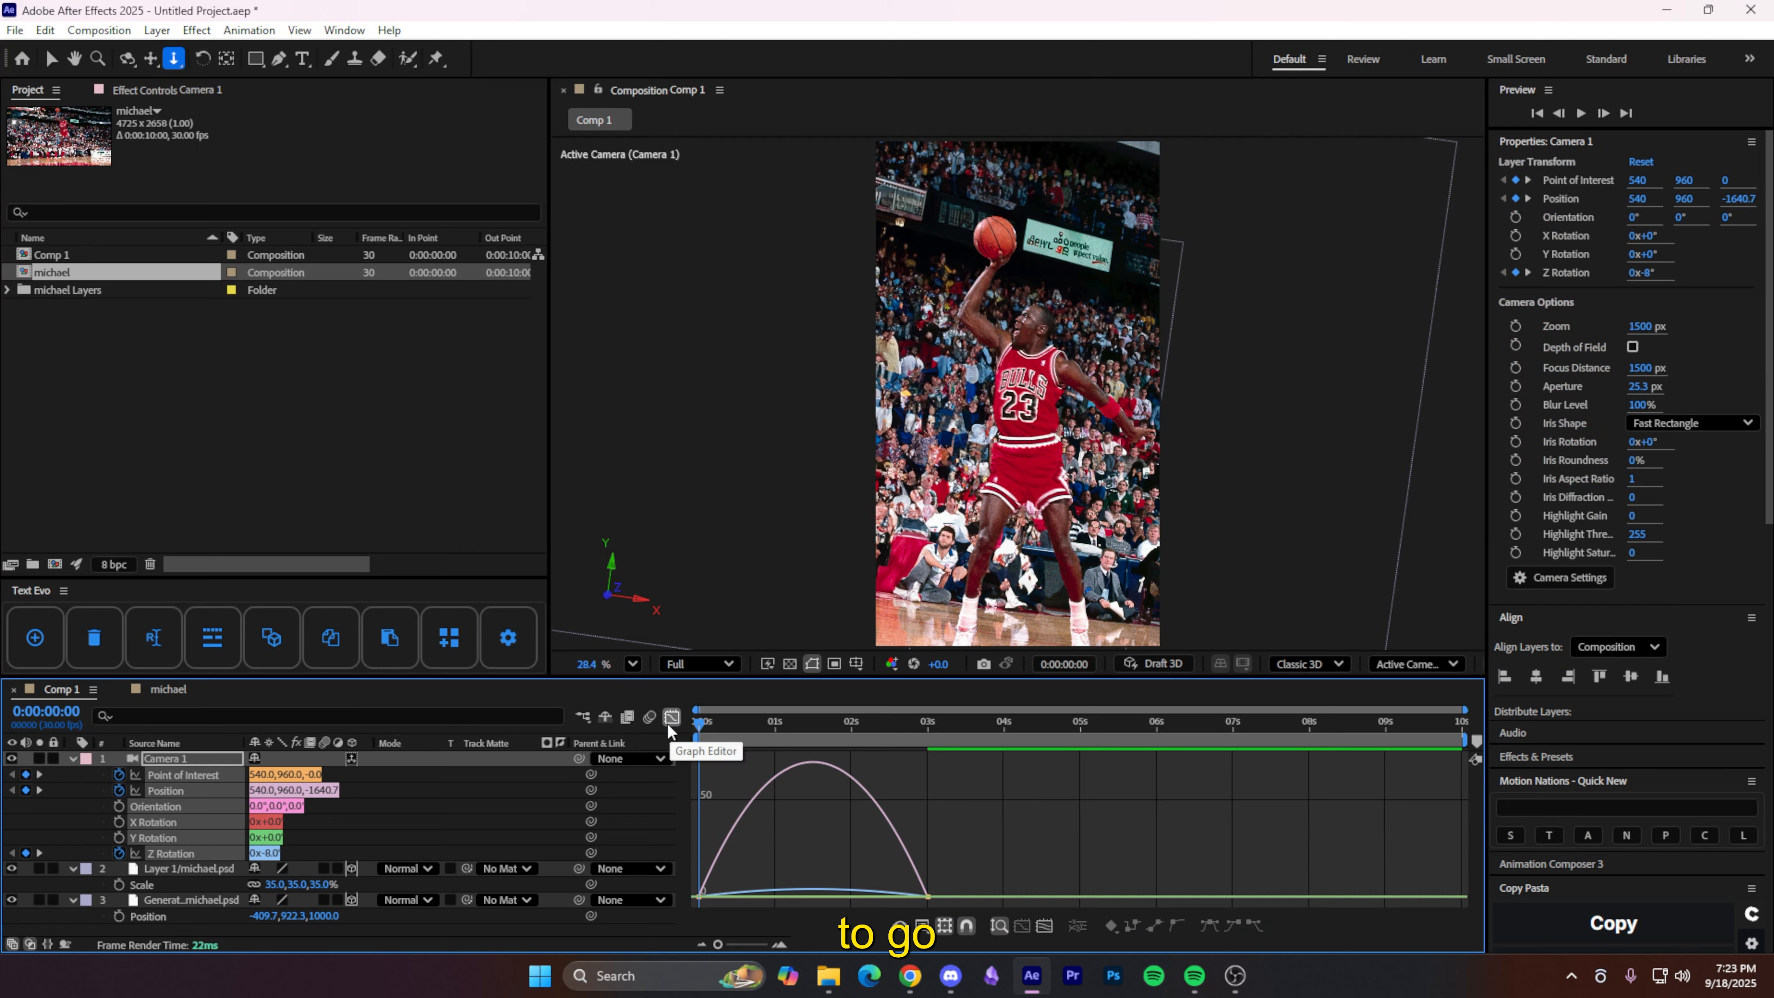
drag(988, 864, 678, 908)
drag(889, 892, 705, 895)
key(h)
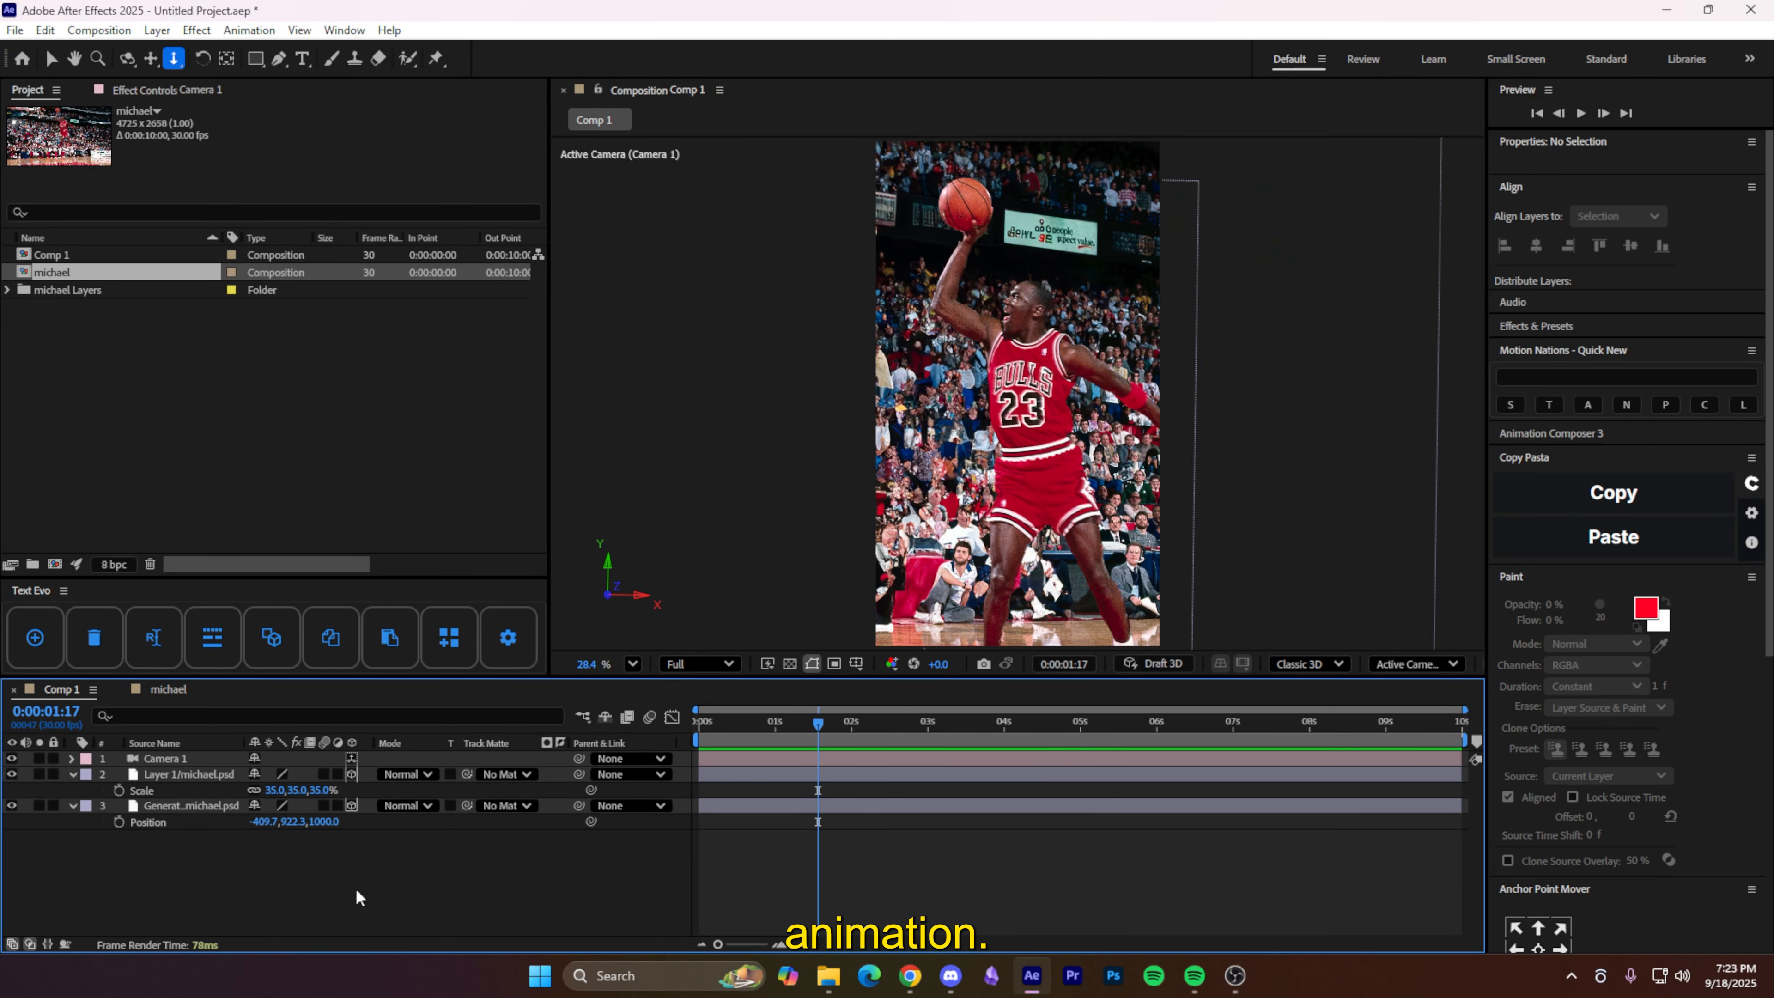
click(210, 804)
- Apply Lumetri Color to the Generative Fill background with Exposure -0.5
key(v)
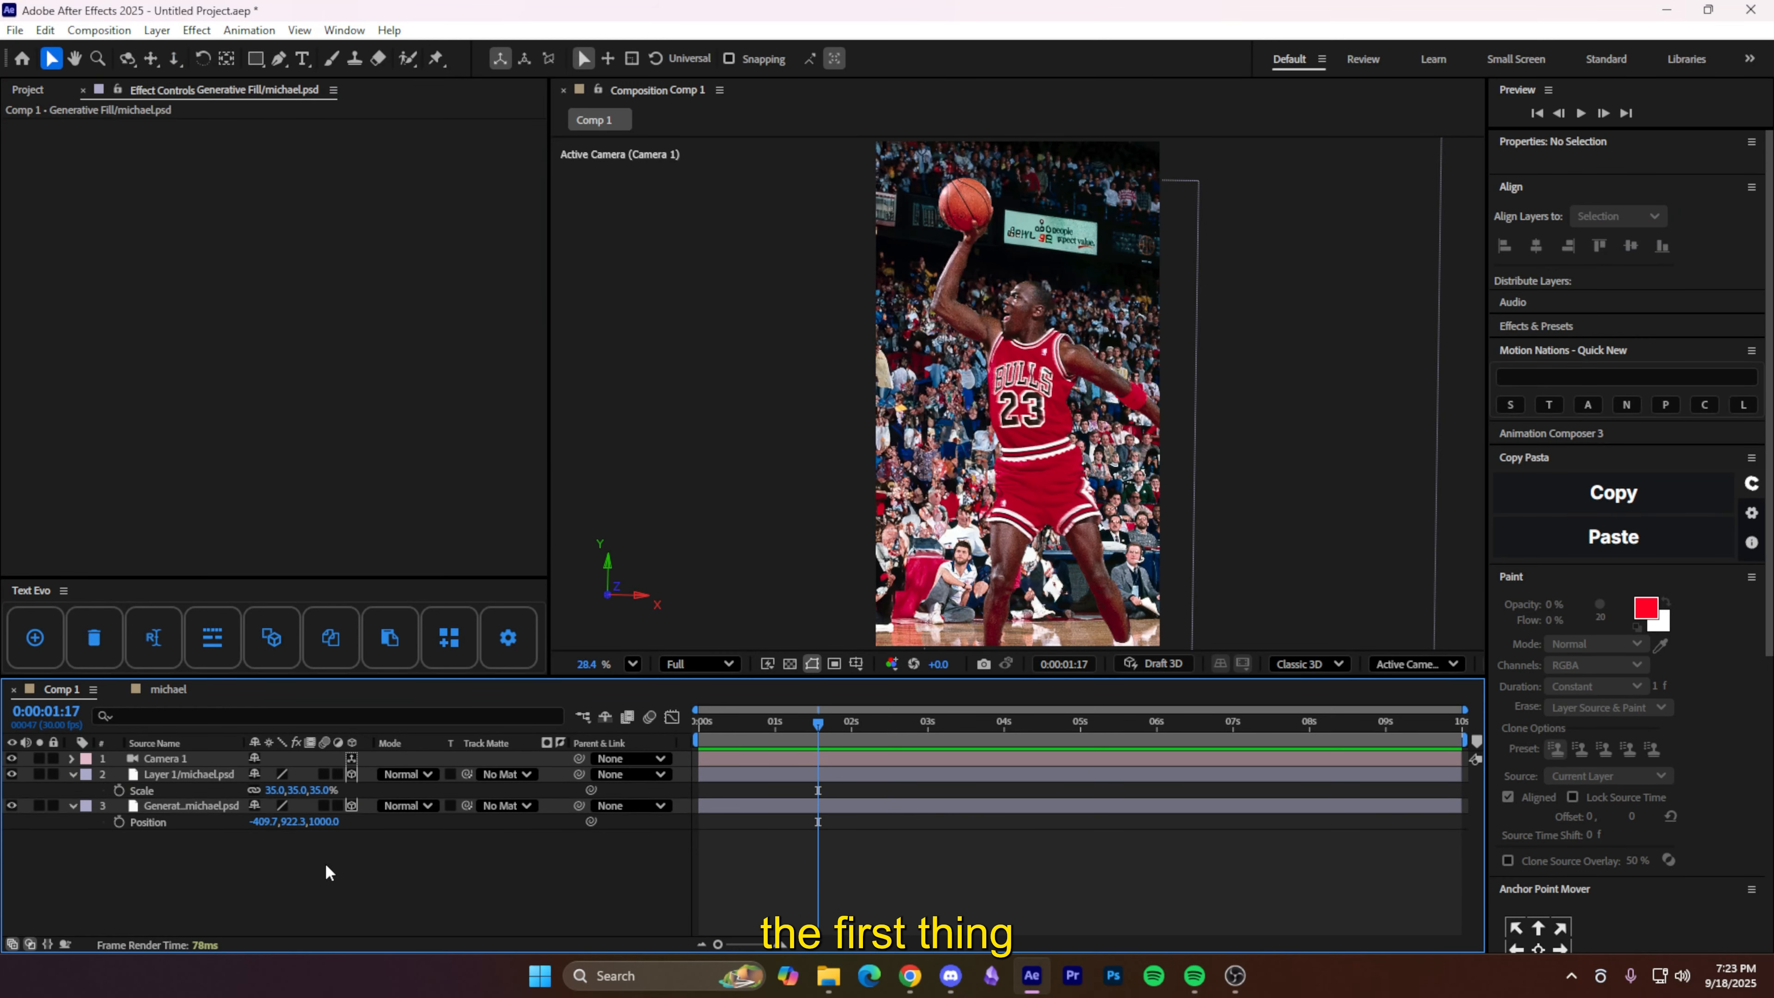
click(175, 804)
key(ctrl+space)
text(lum)
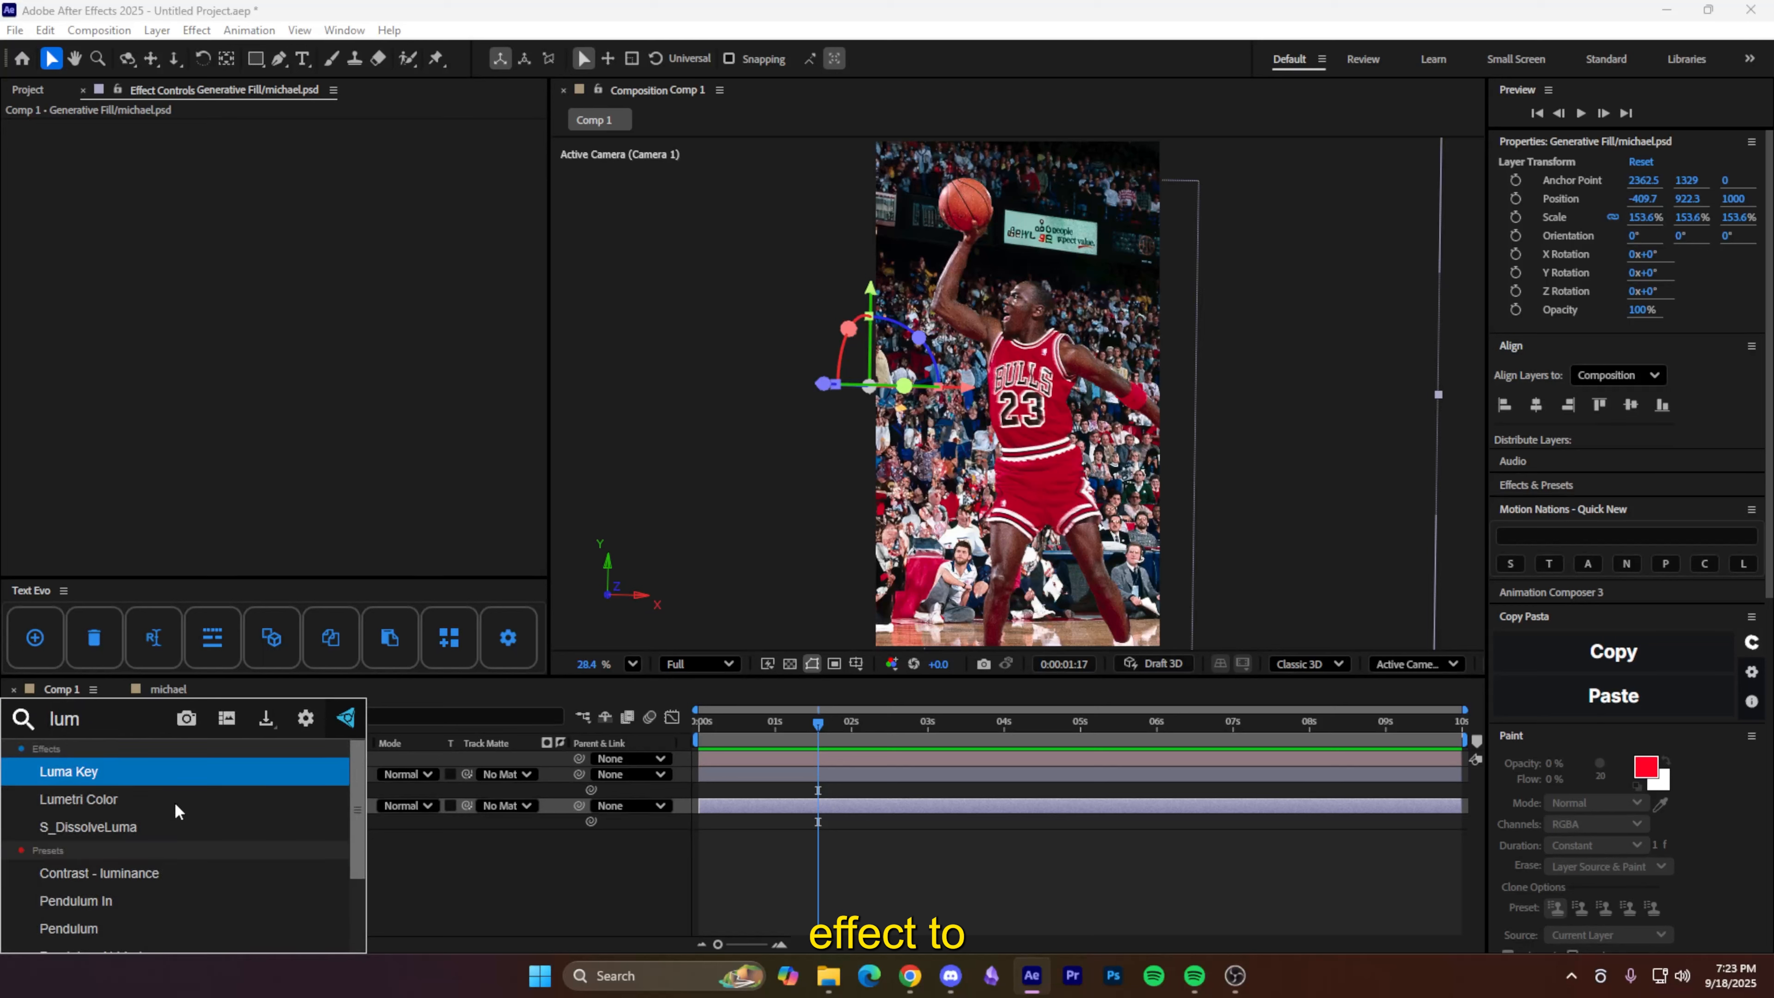
click(137, 801)
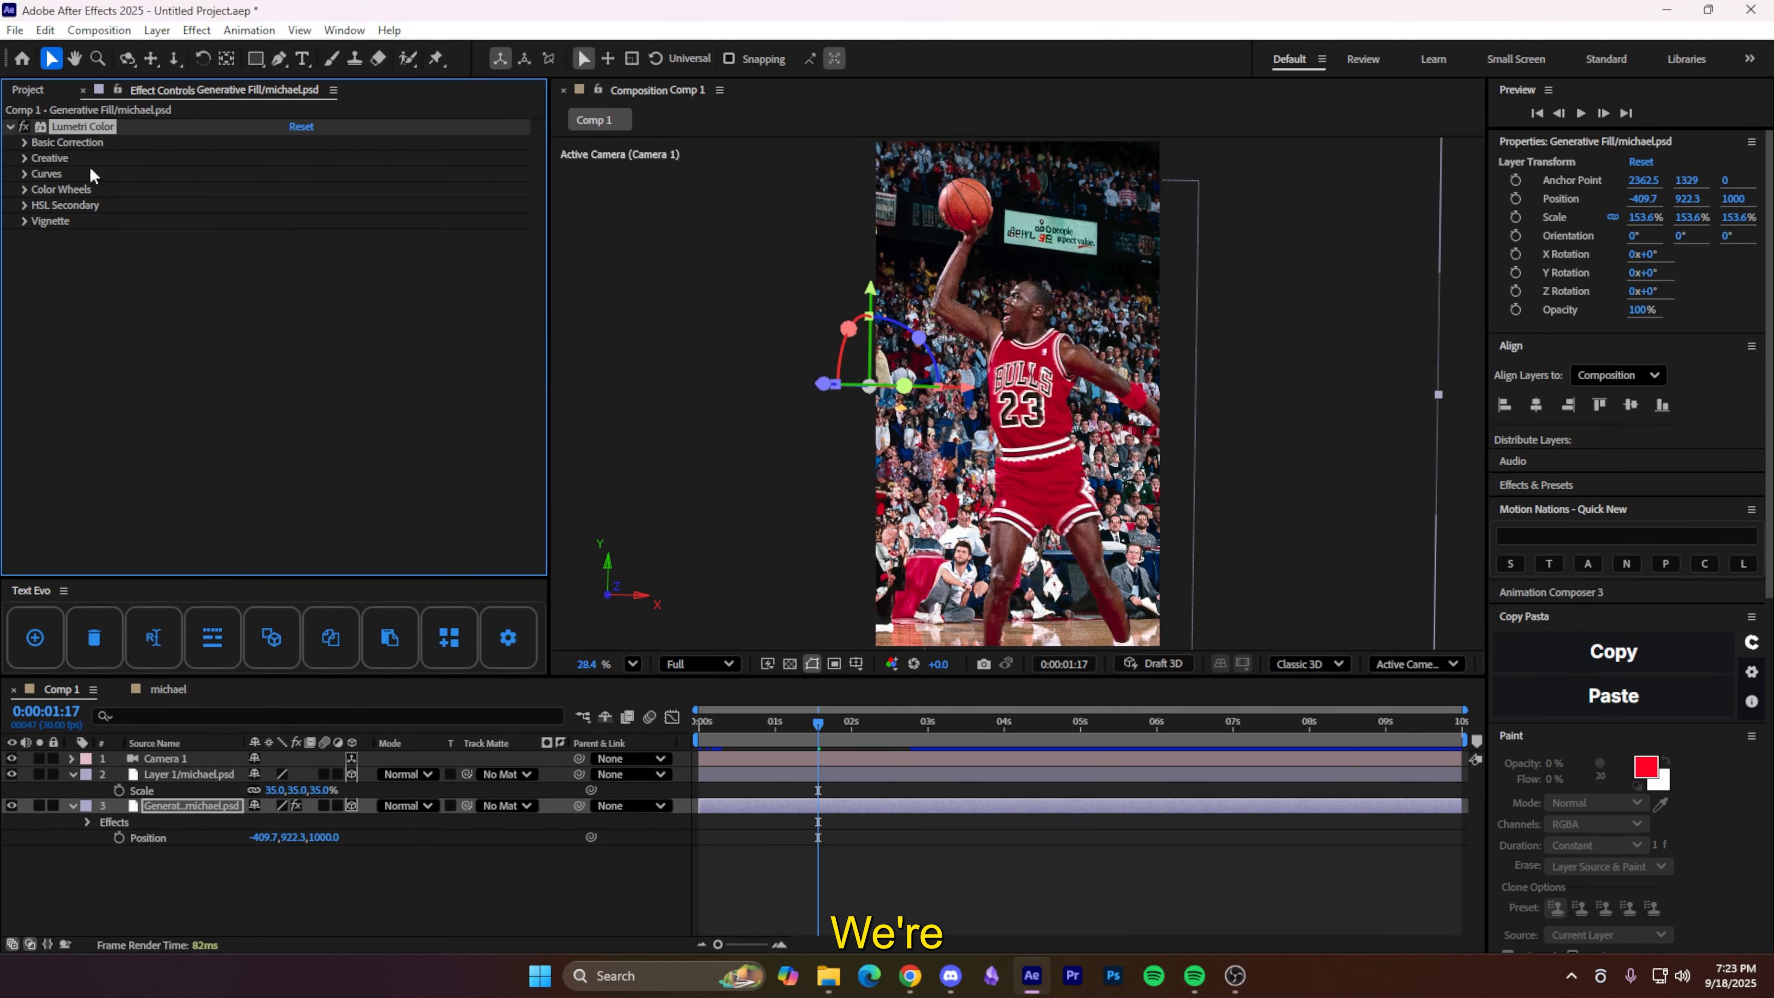
click(25, 143)
click(297, 284)
text(-)
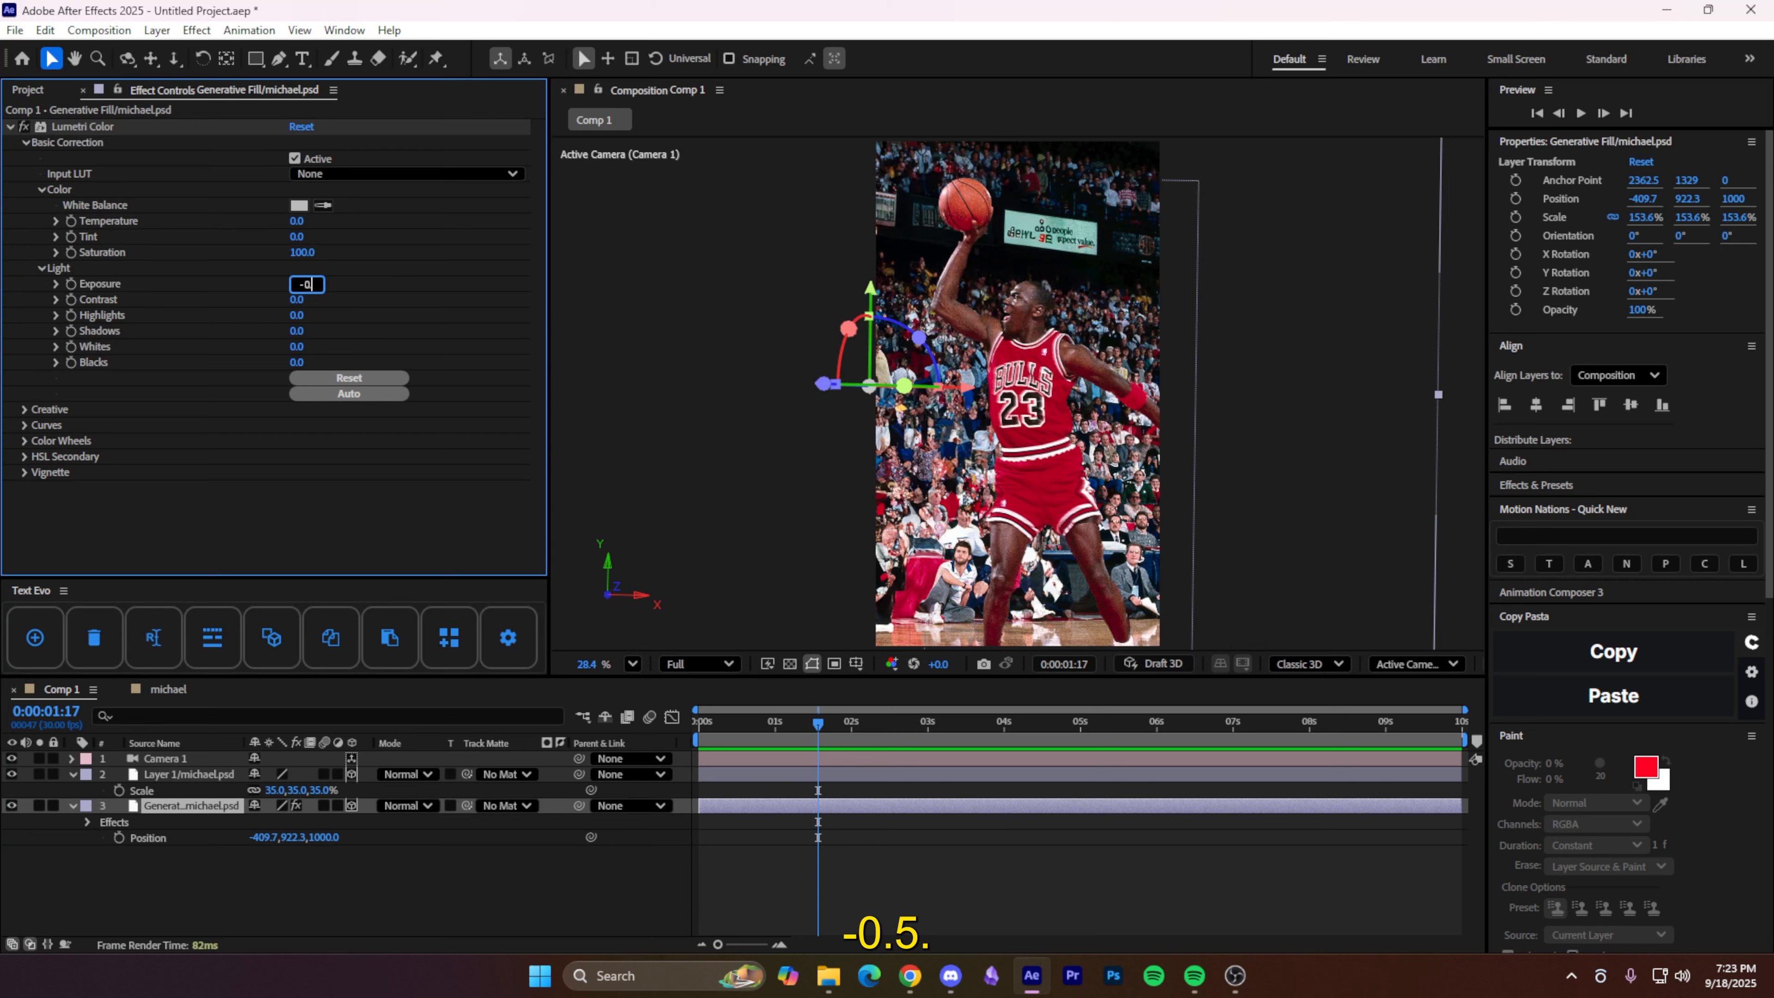
text(0.5)
key(Return)
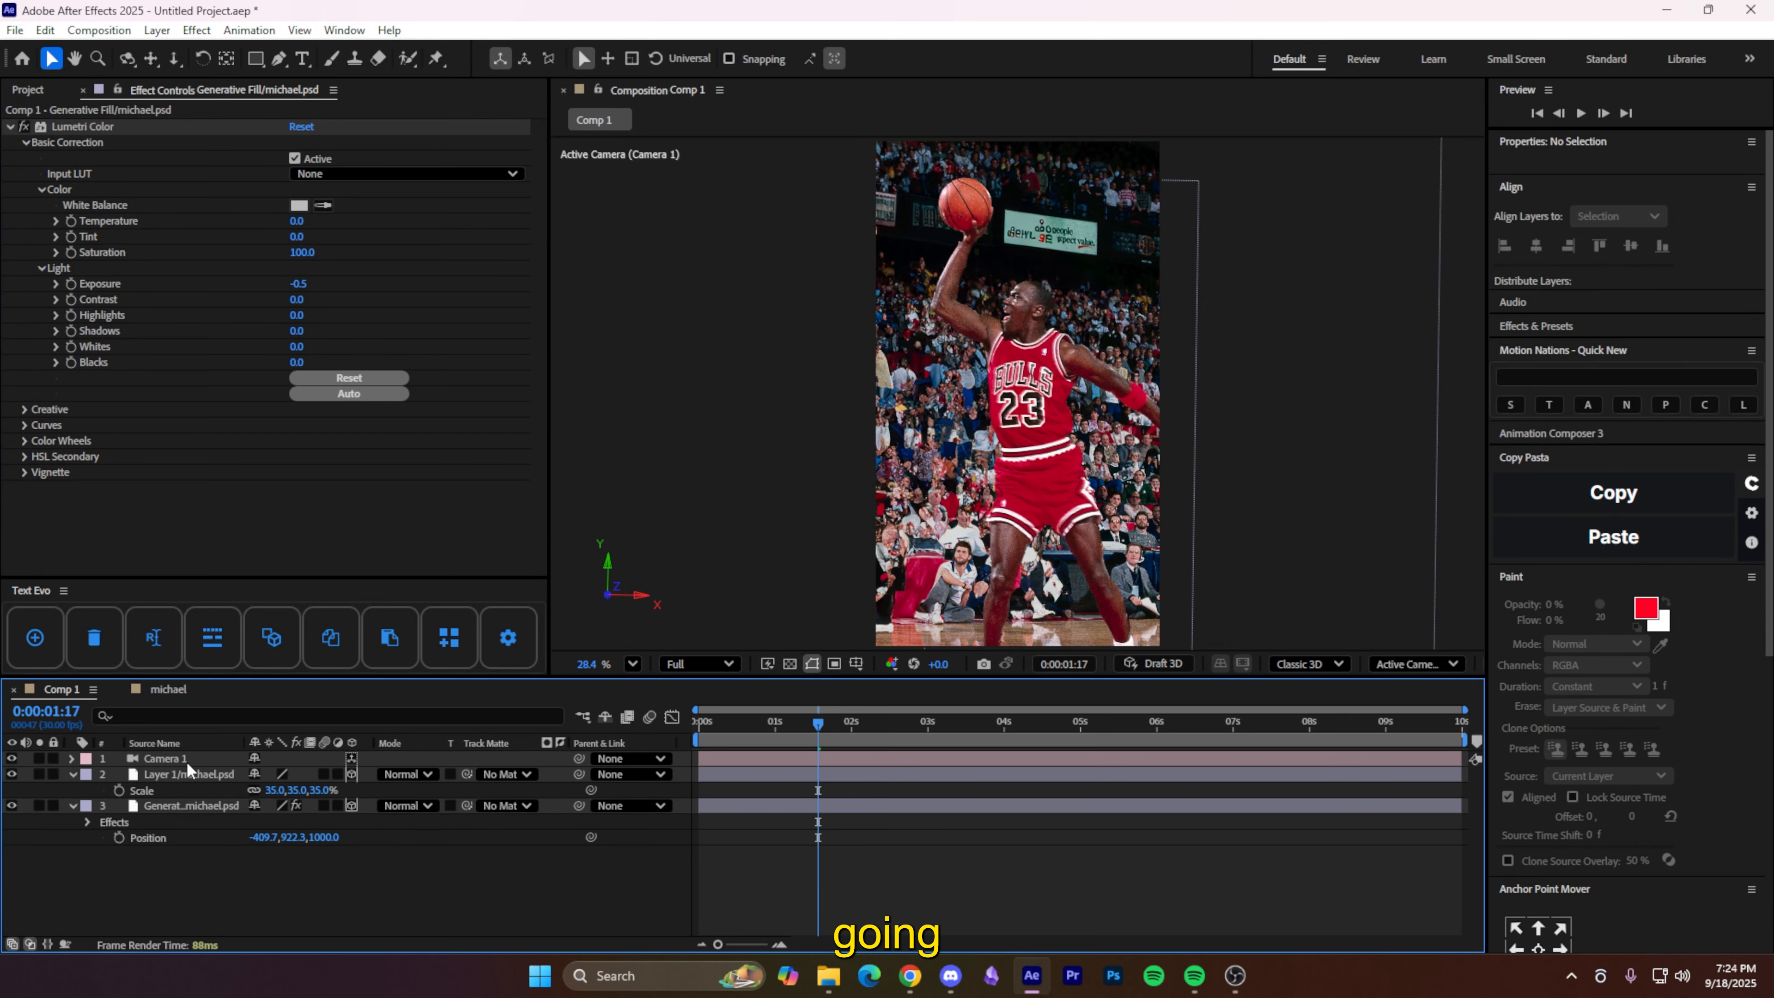
- Apply Lumetri Color to the michael cut-out layer with Exposure 0.5
click(193, 773)
key(ctrl+space)
text(lum)
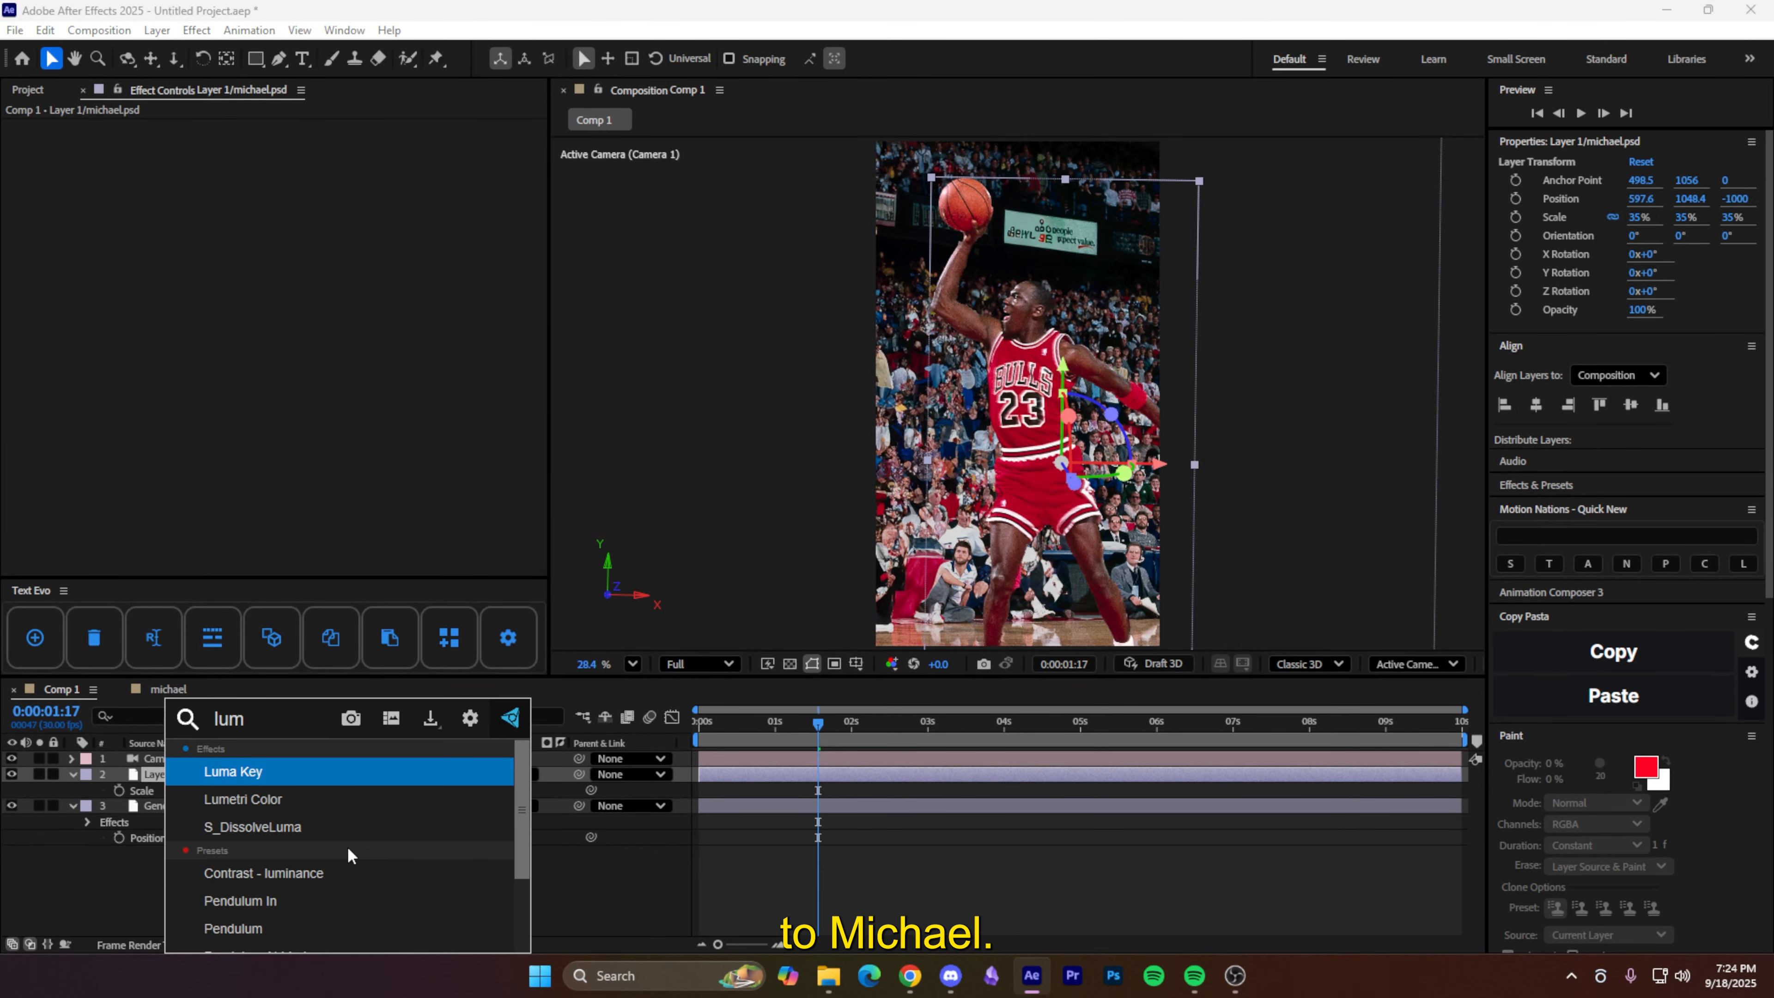
click(286, 803)
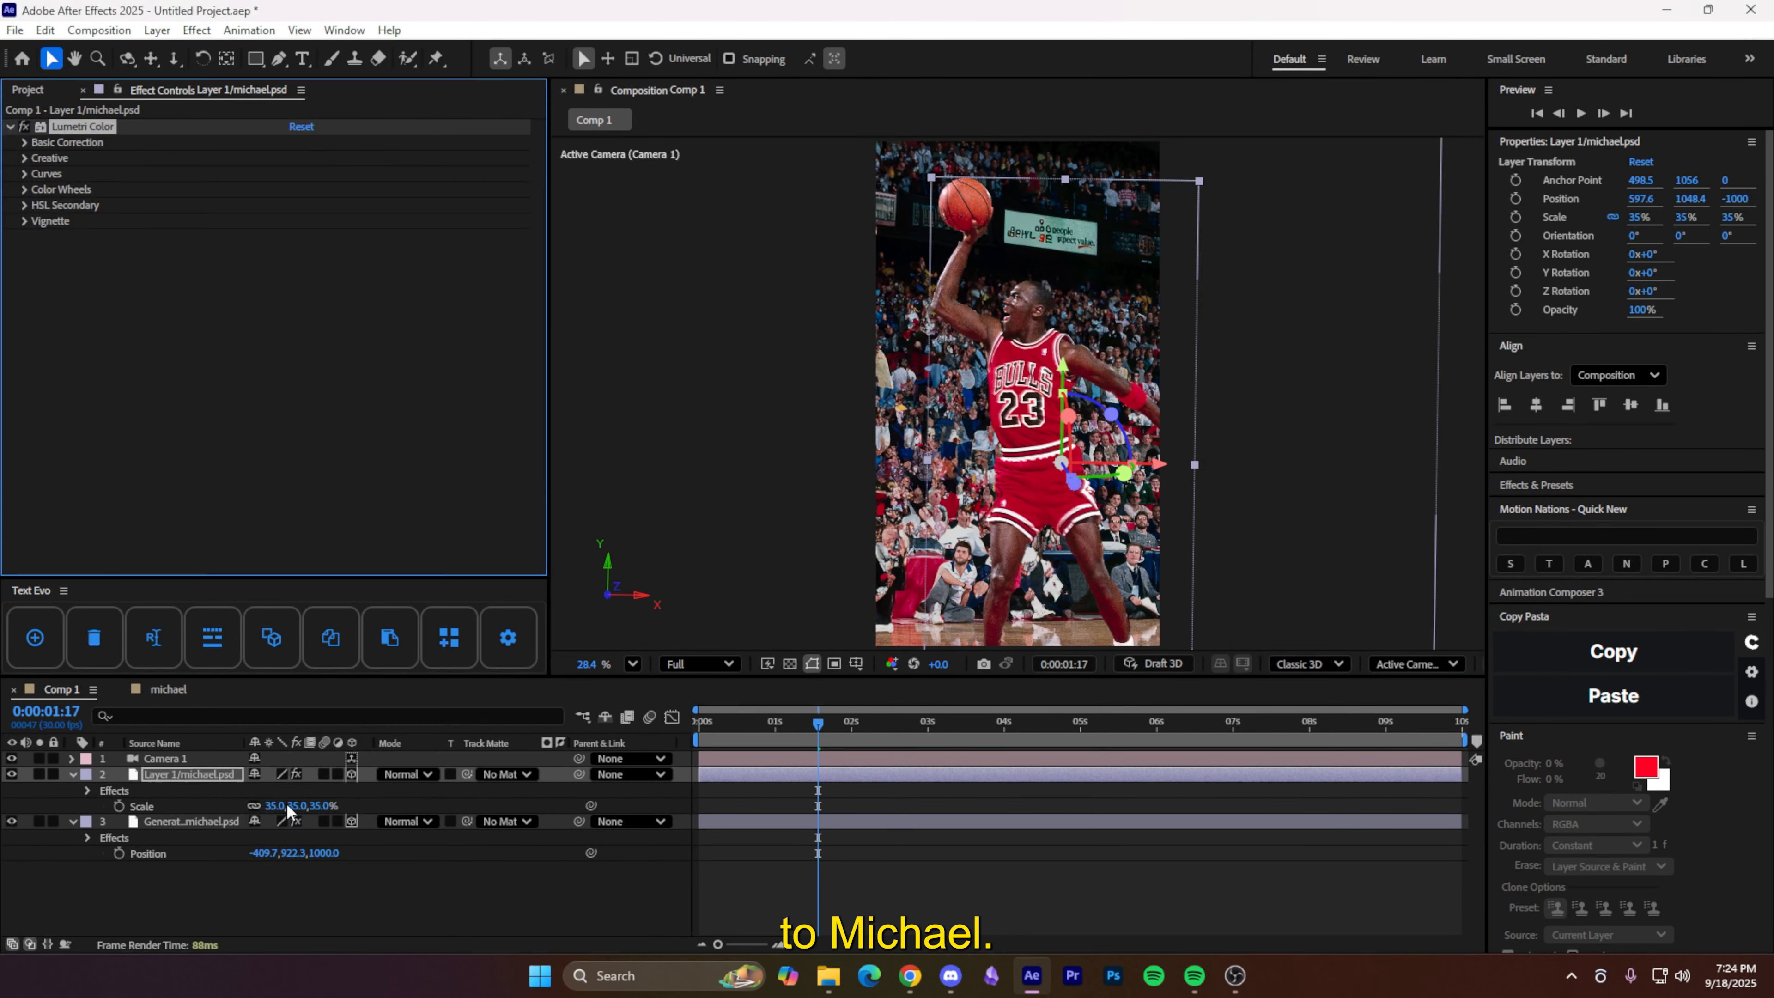
click(25, 141)
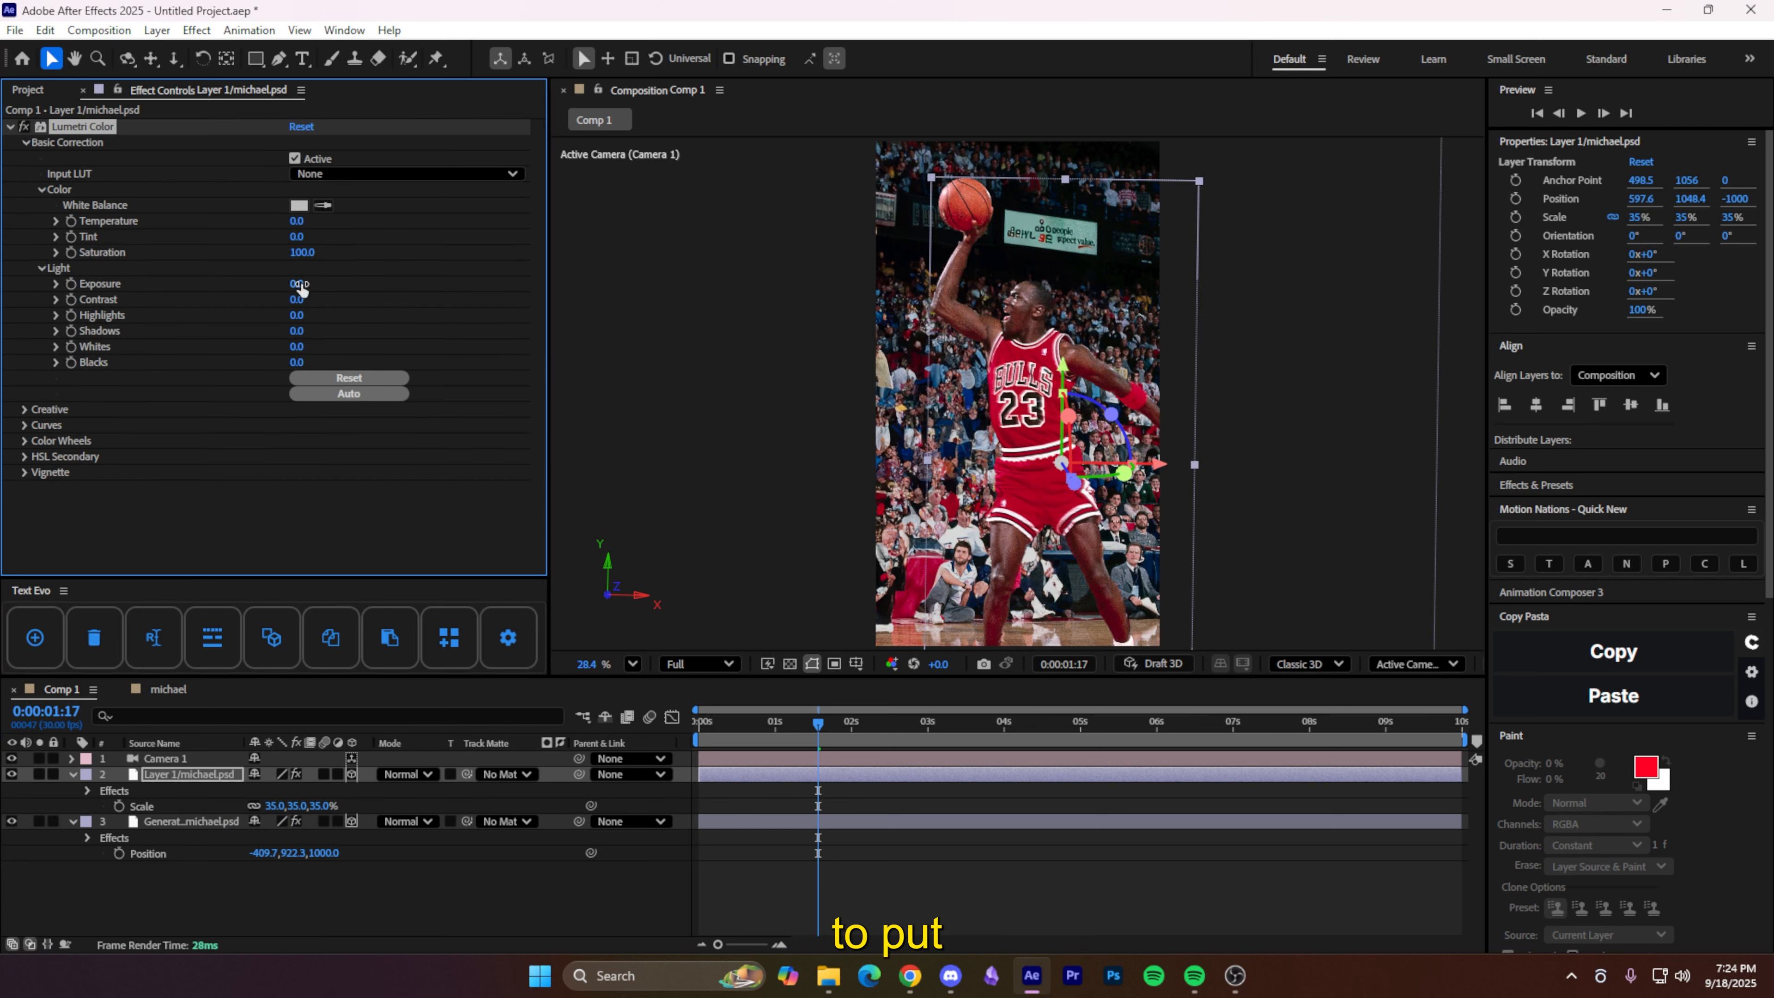
click(301, 285)
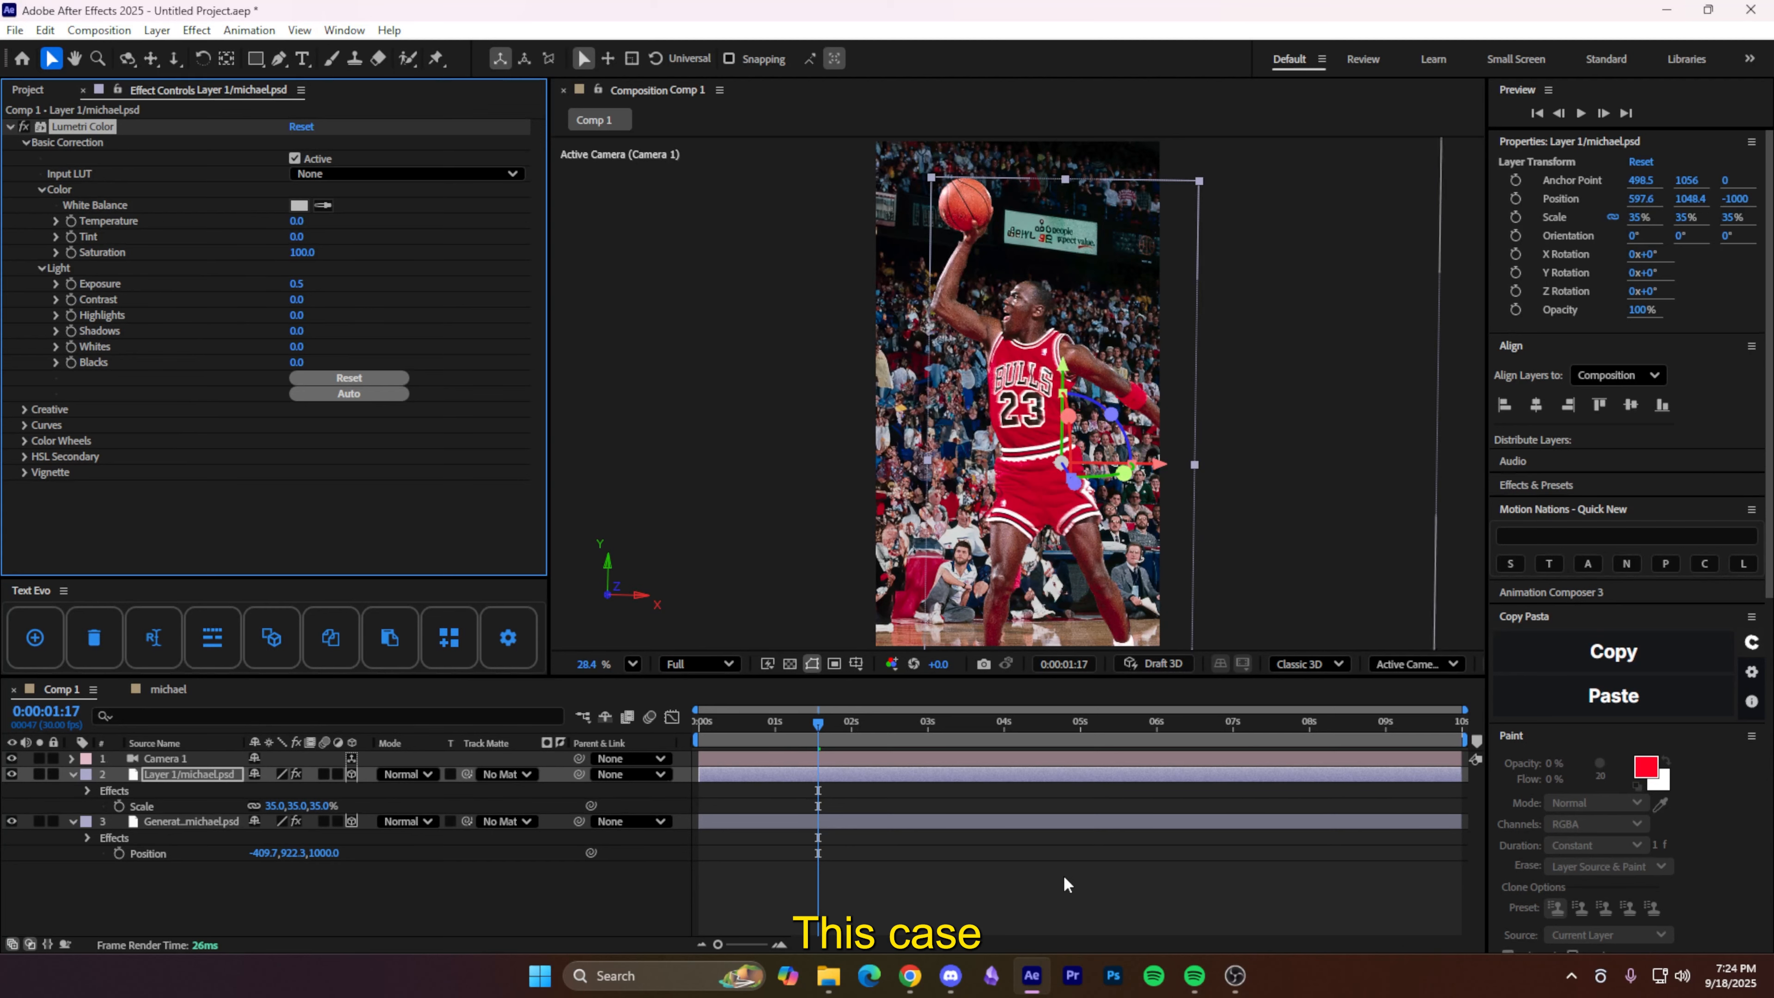
click(978, 894)
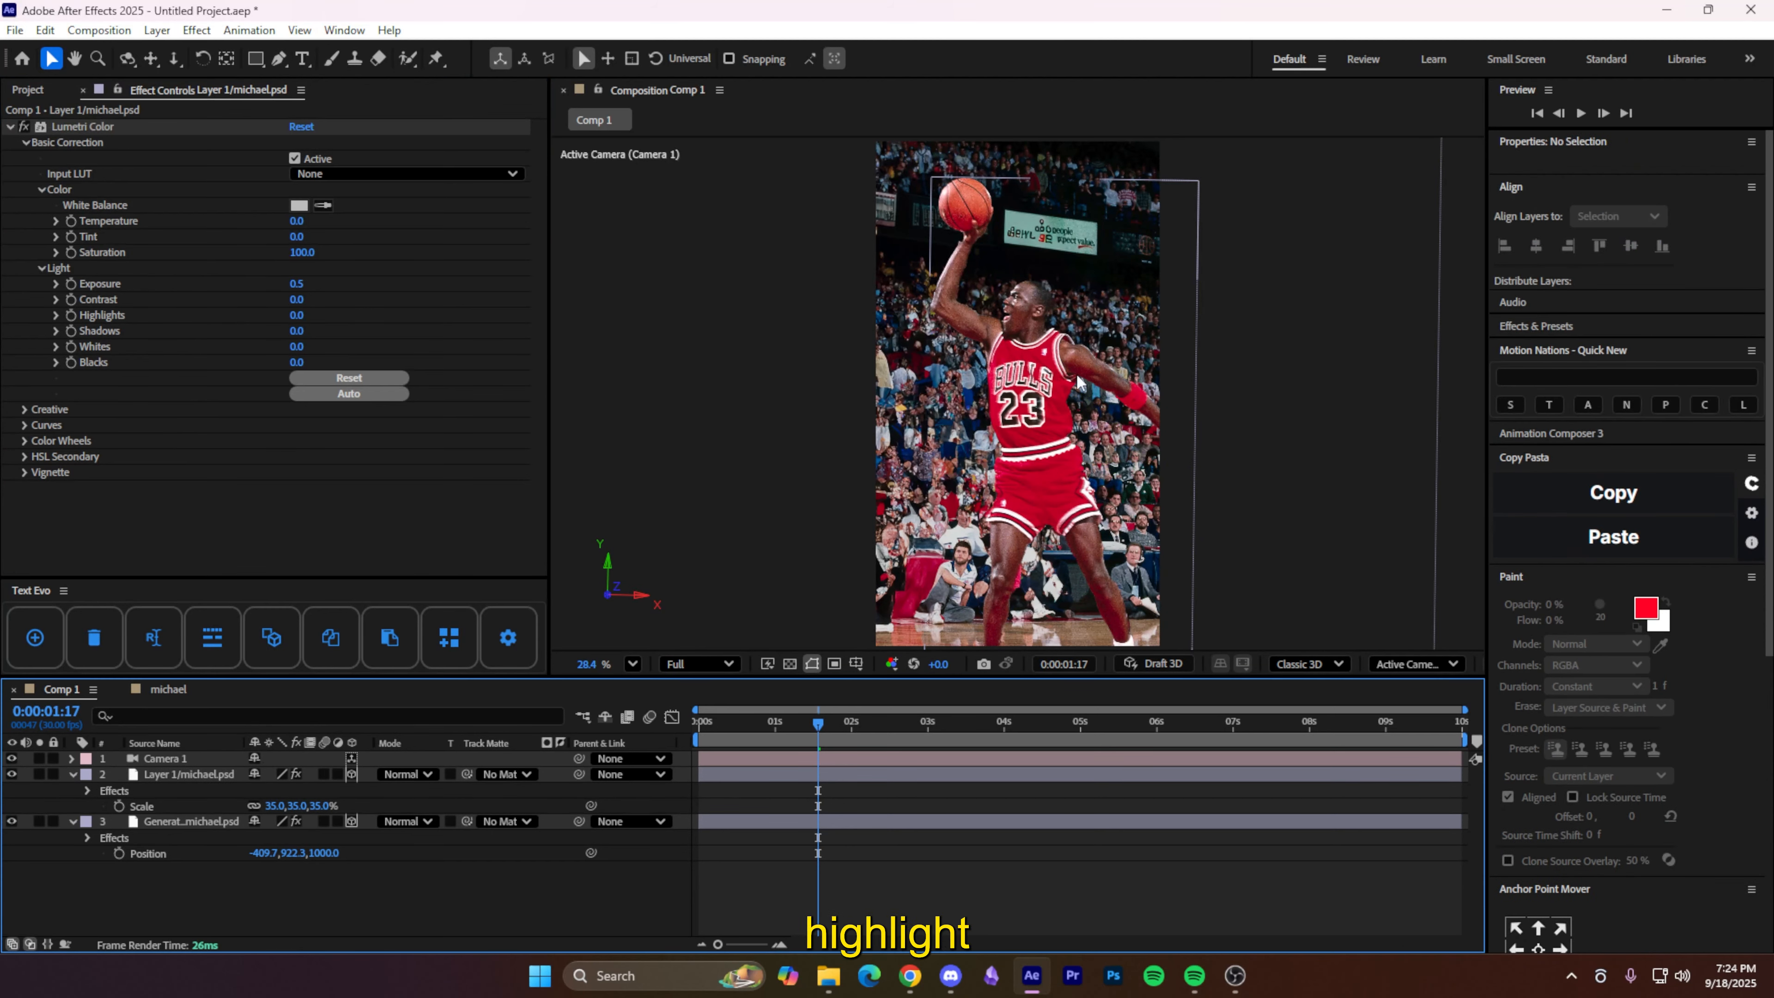
- Create a new adjustment layer and give it a Noise effect at 12% amount
right_click(376, 905)
mouse_move(537, 671)
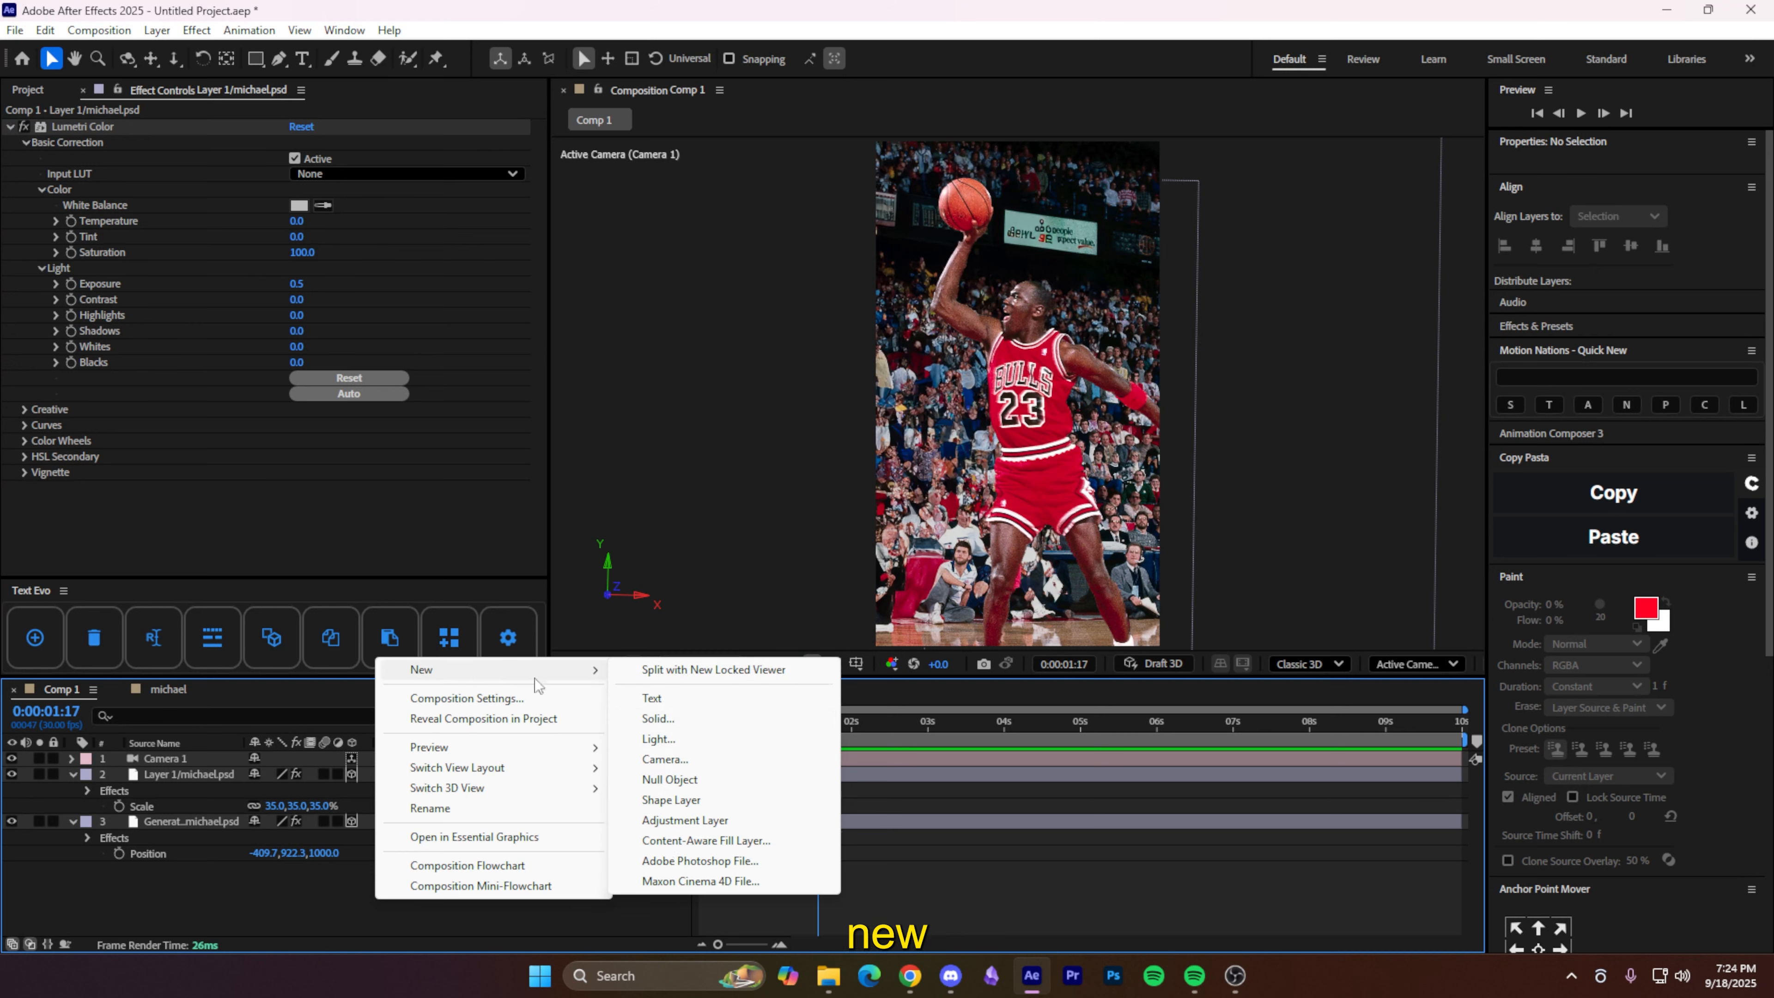
click(693, 826)
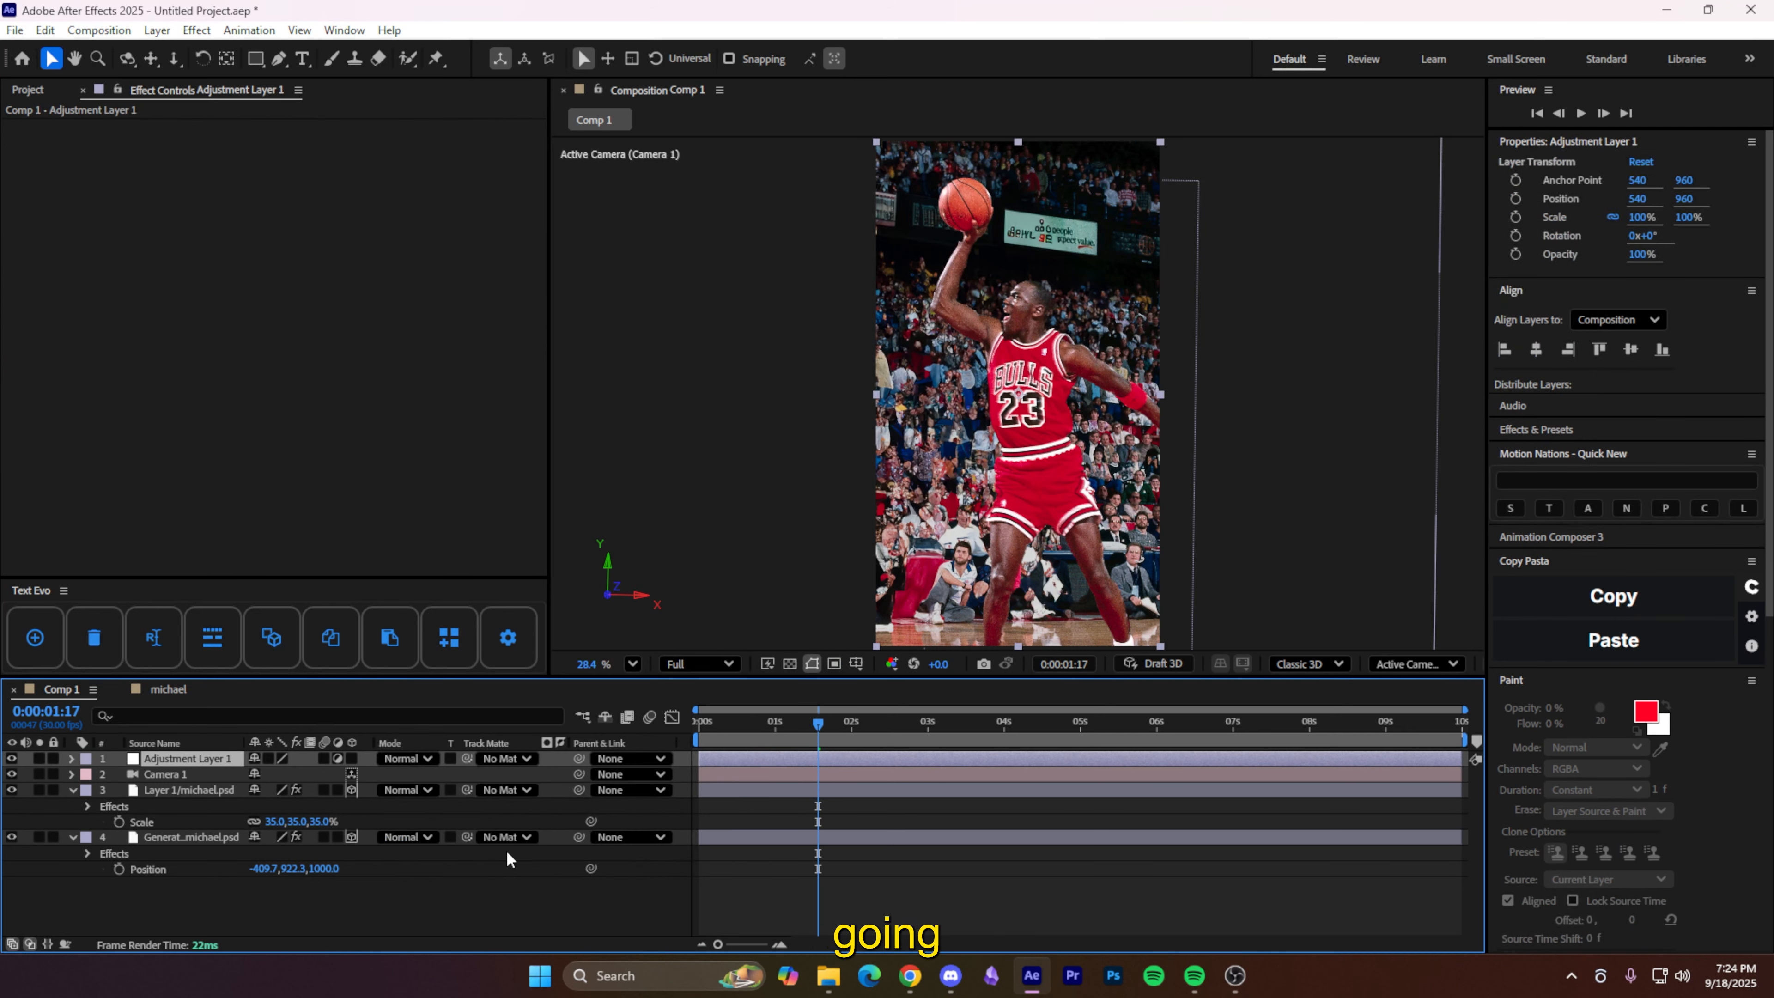
key(ctrl+space)
text(noi)
key(Return)
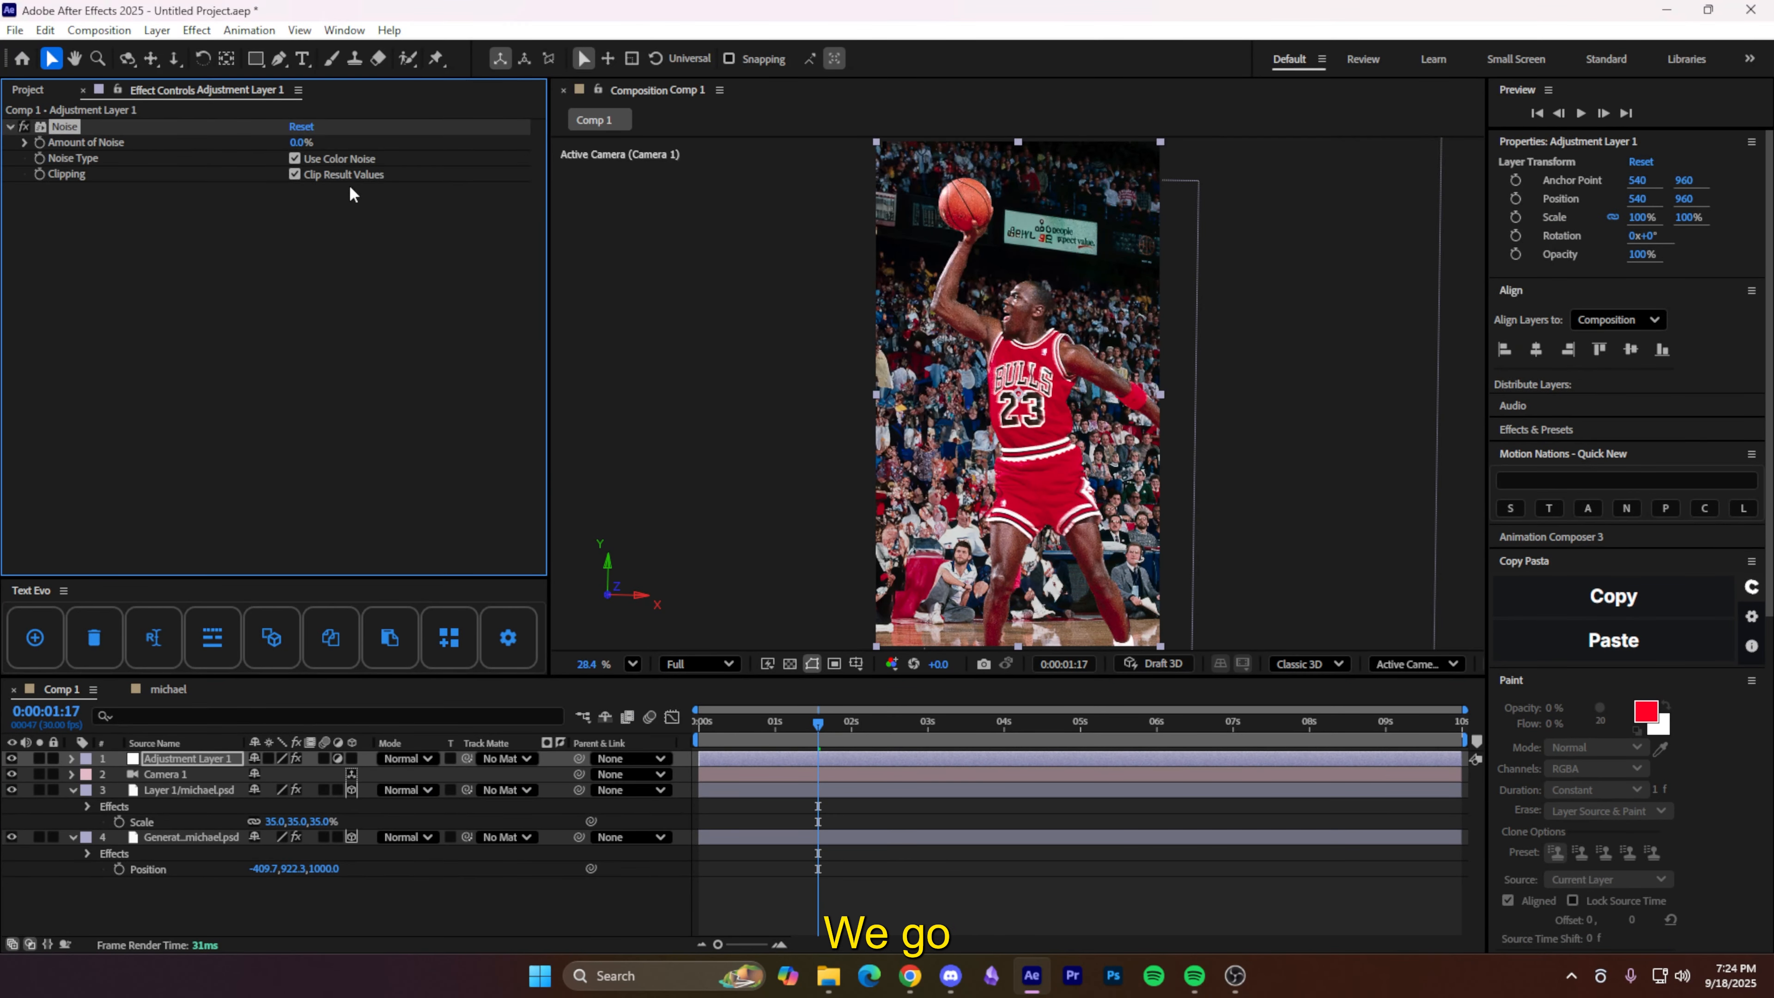
click(299, 143)
text(12)
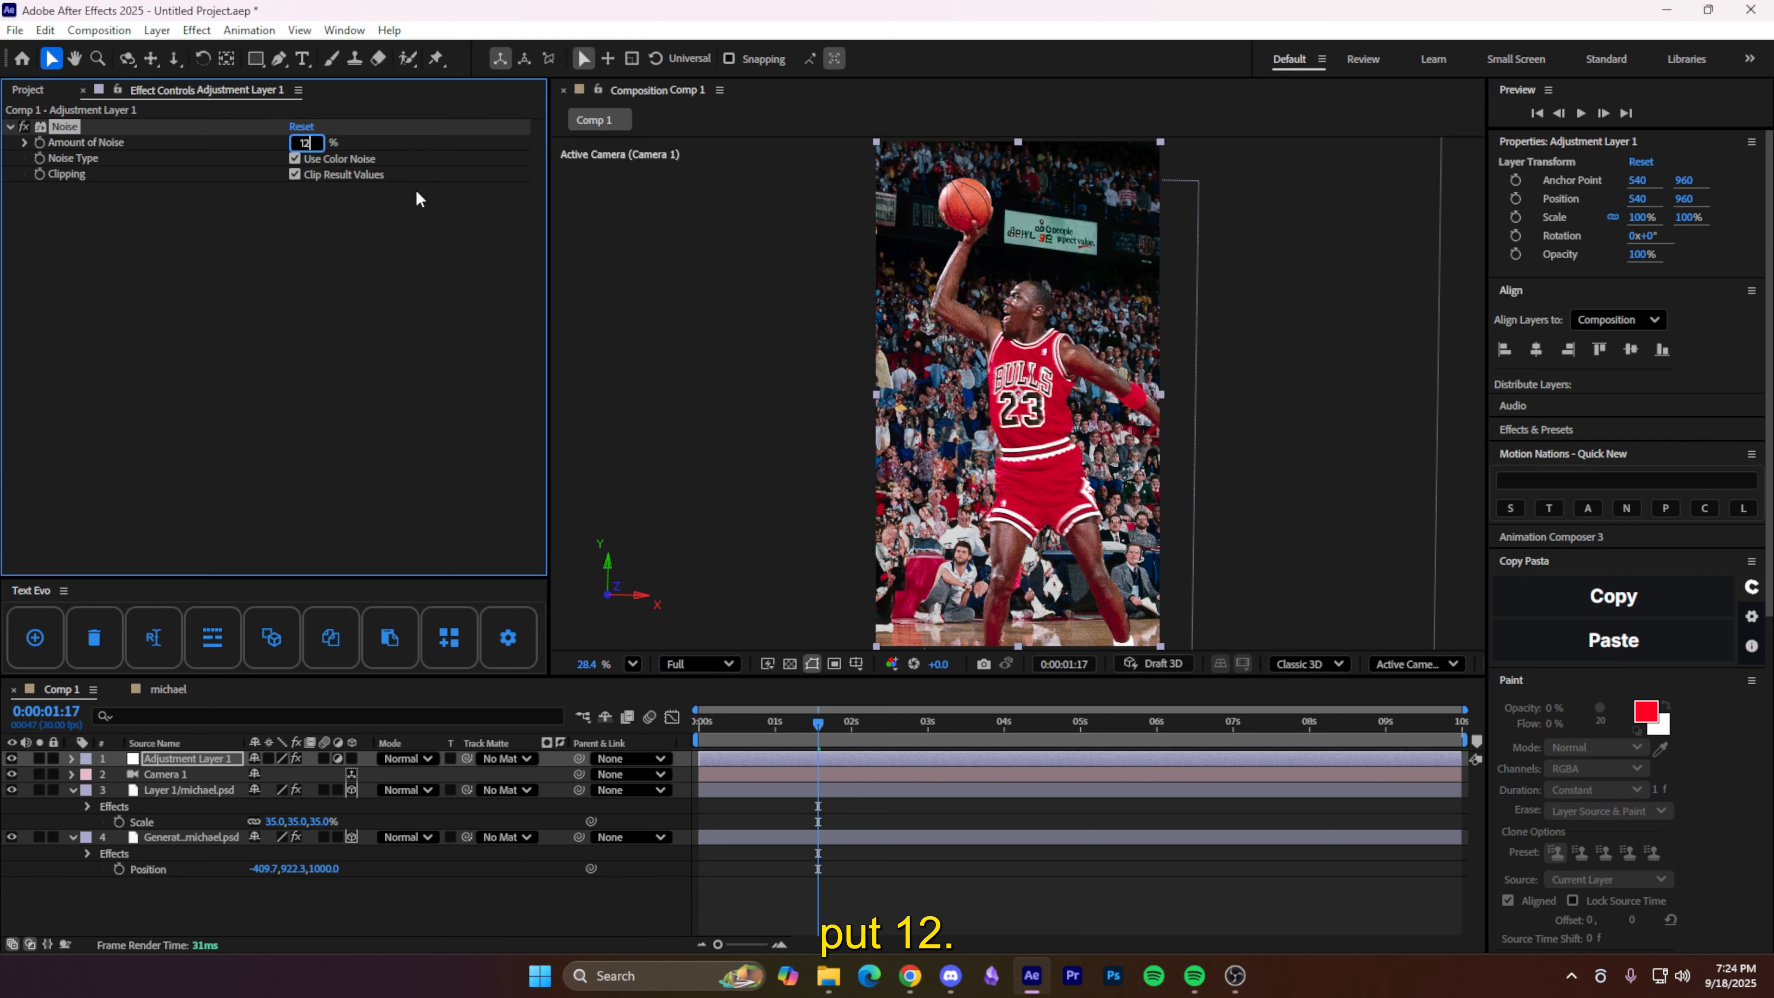
- Zoom in on the viewer to inspect the grain on the image
click(998, 897)
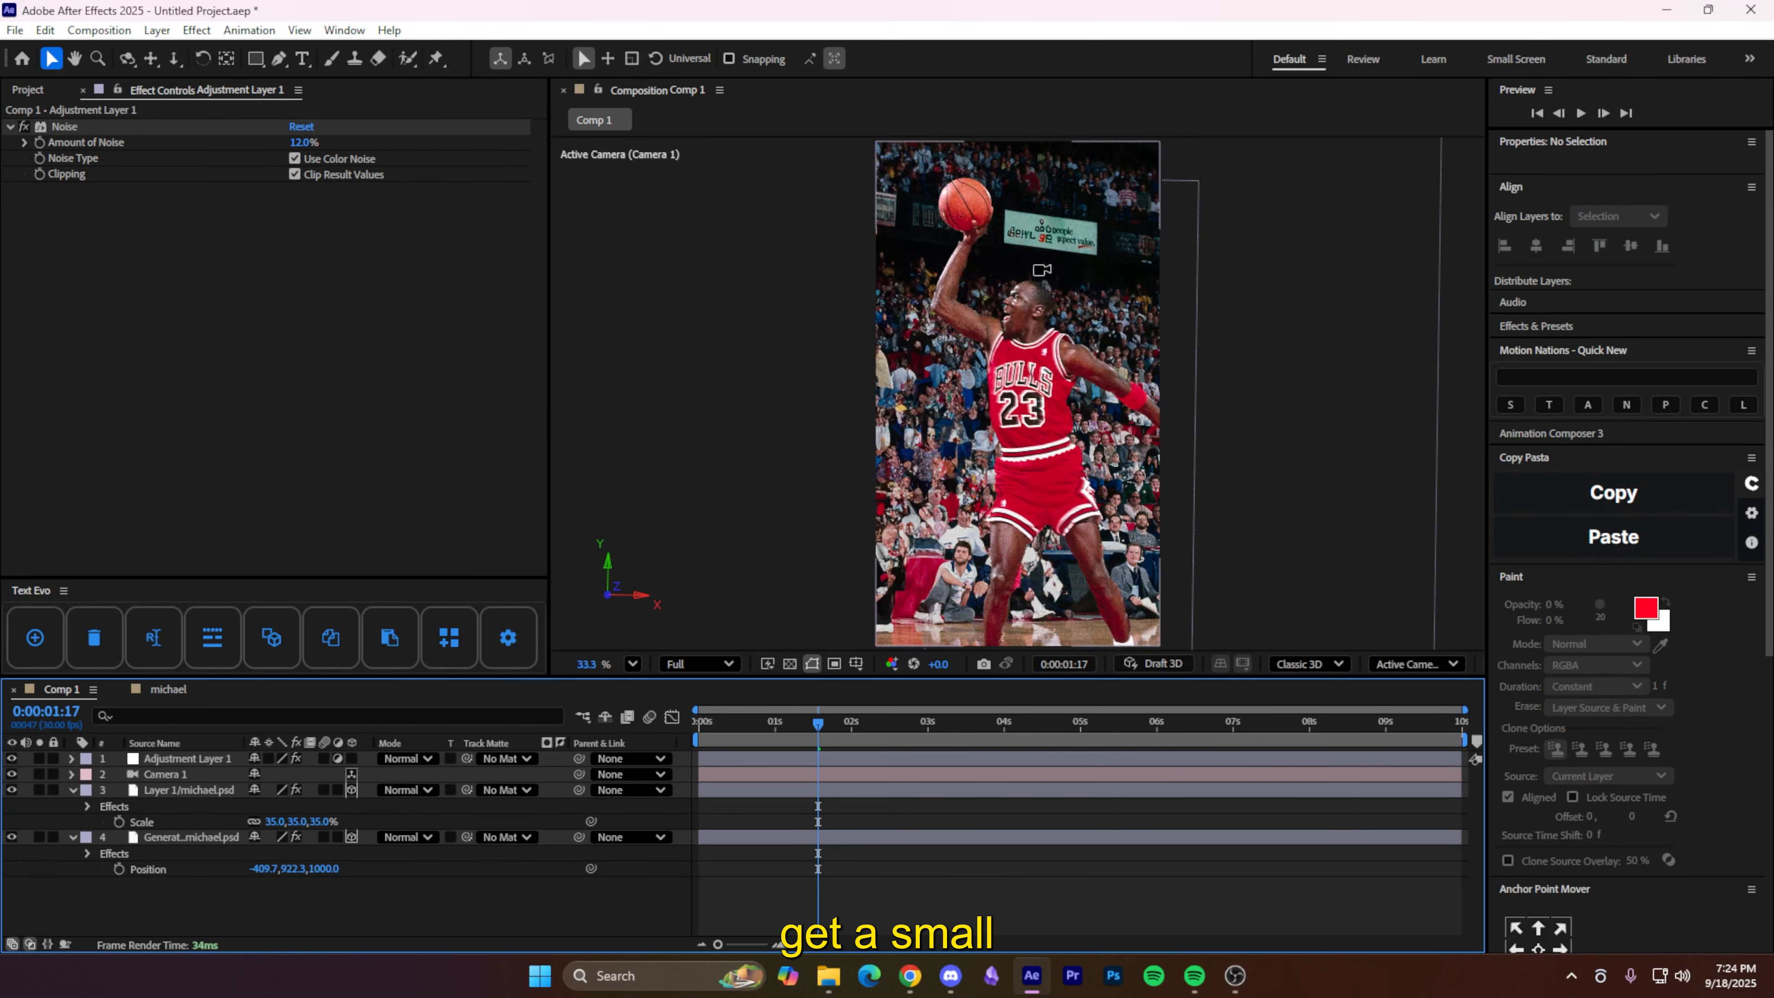
key(h)
scroll(969, 573, up, 8)
key(v)
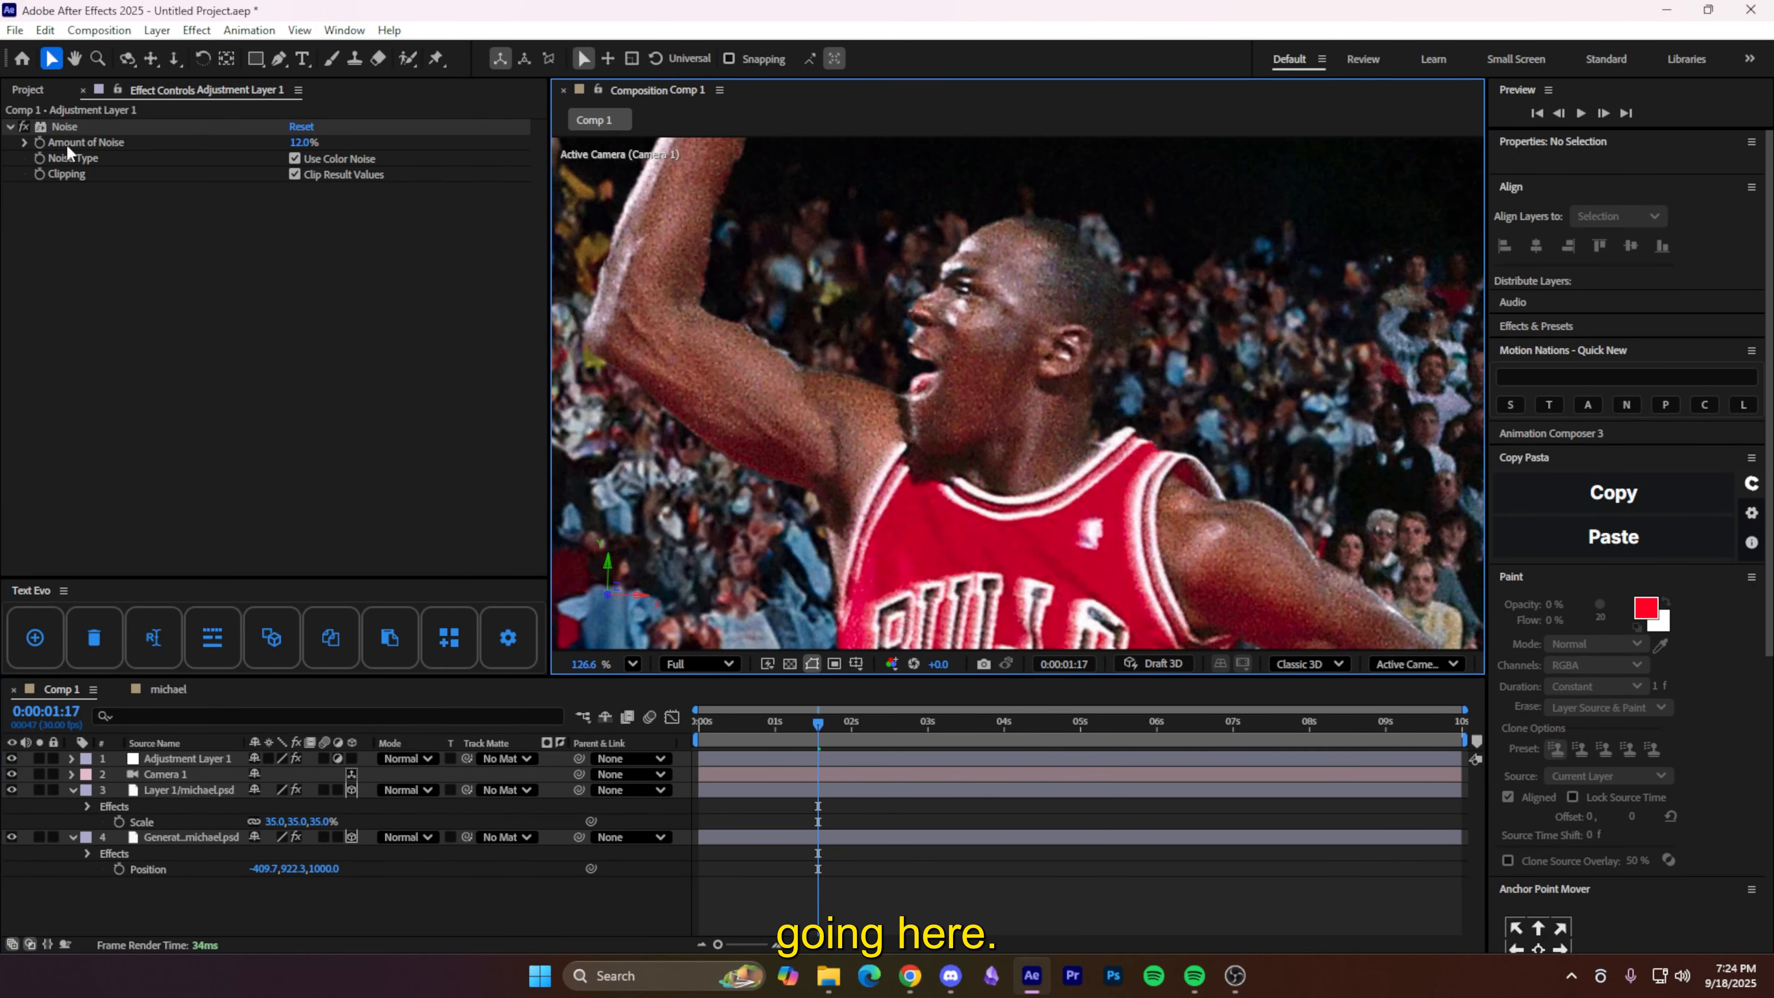
click(27, 137)
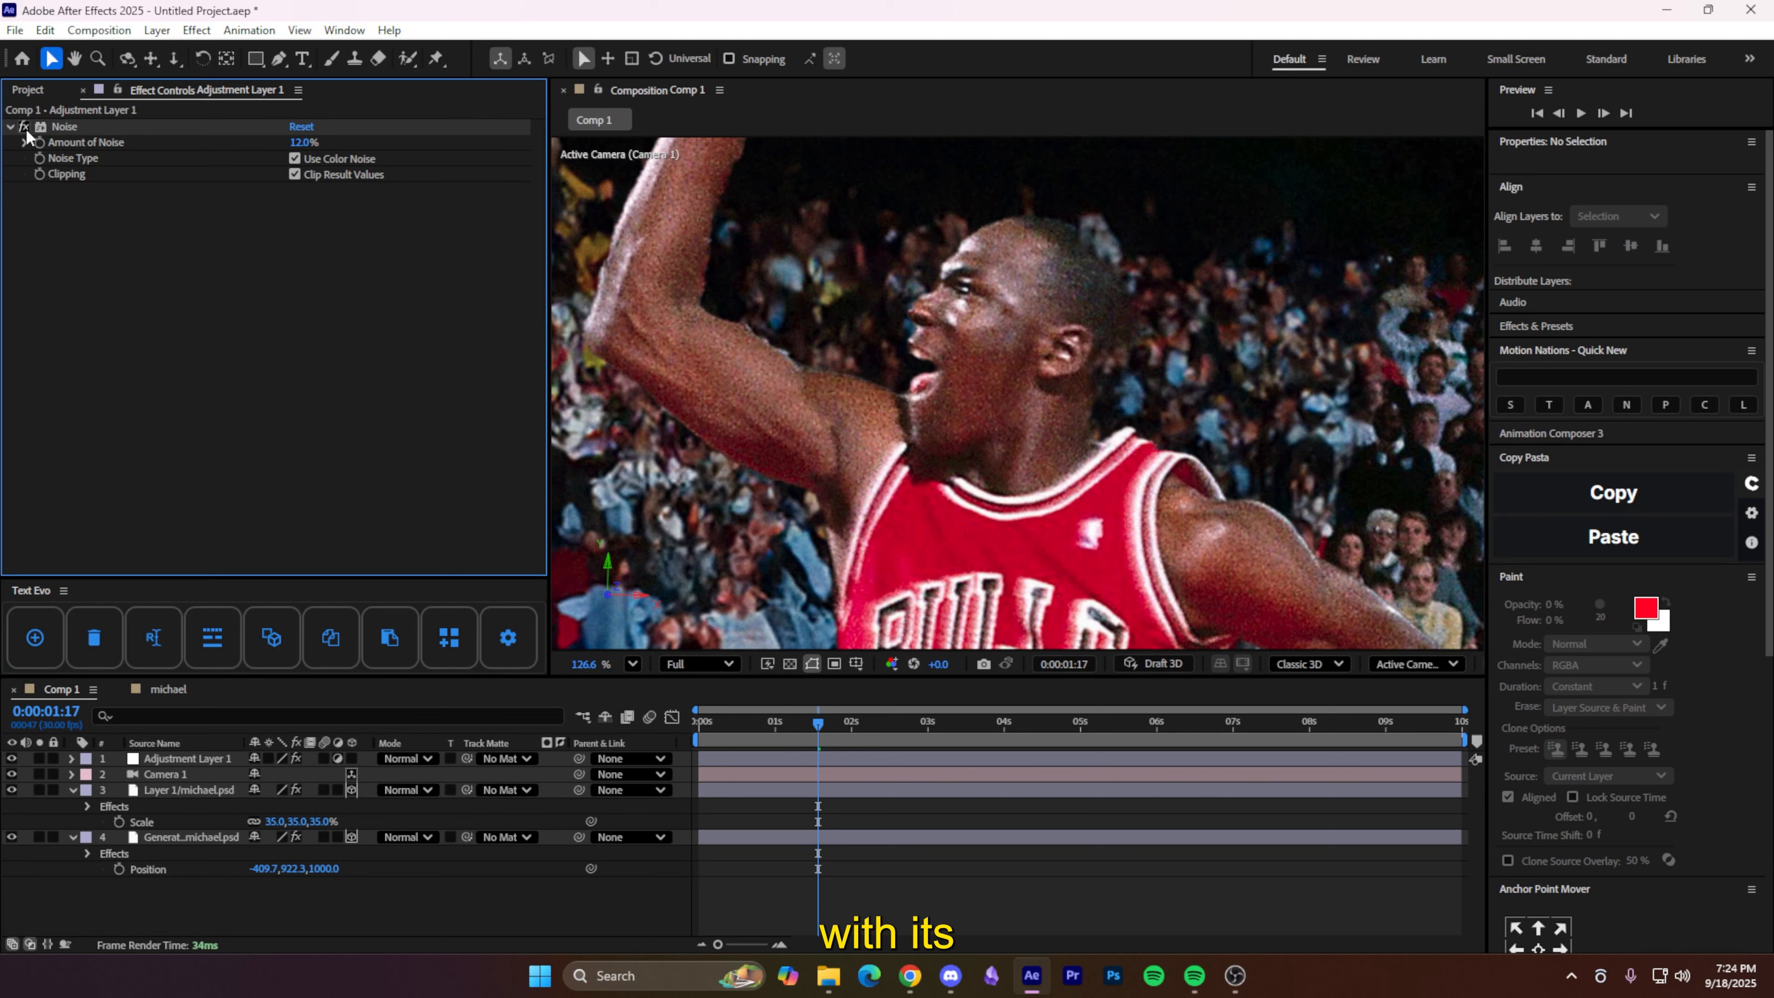
click(633, 664)
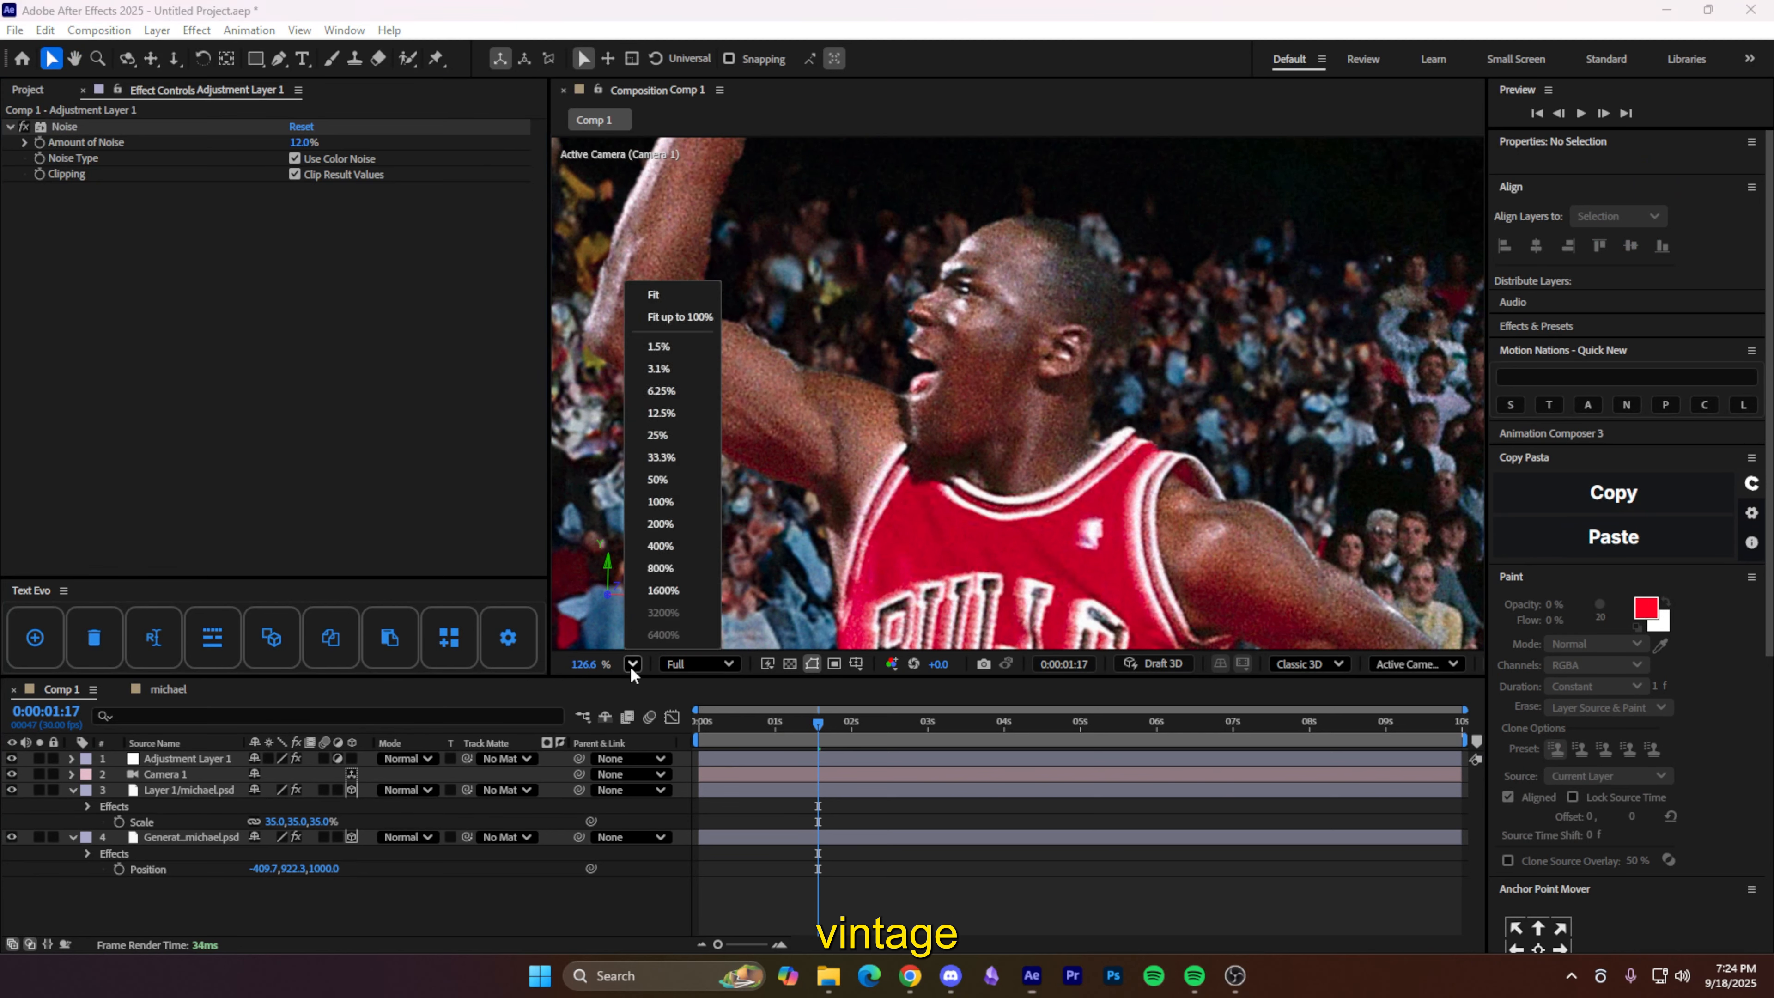
- Fit the image in view, add Adjustment Layer 2 for Deep Glow 2 (exposure 0.01), then another empty adjustment layer
click(650, 318)
right_click(433, 919)
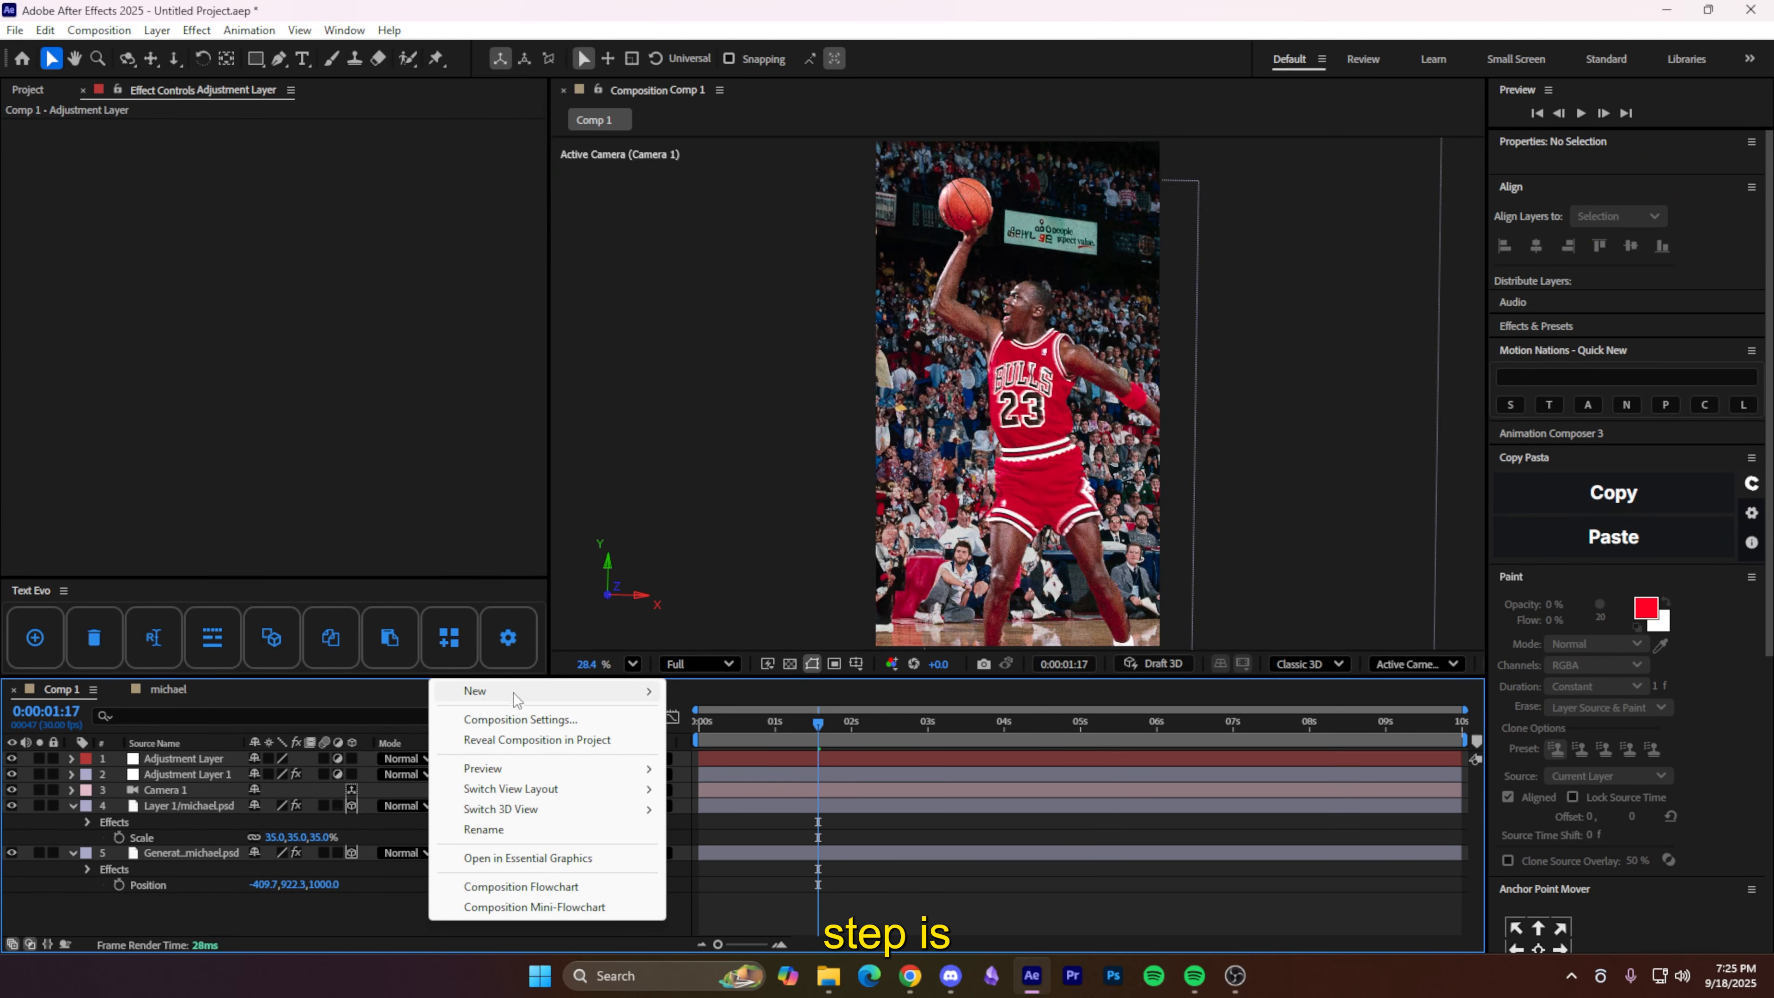
mouse_move(601, 690)
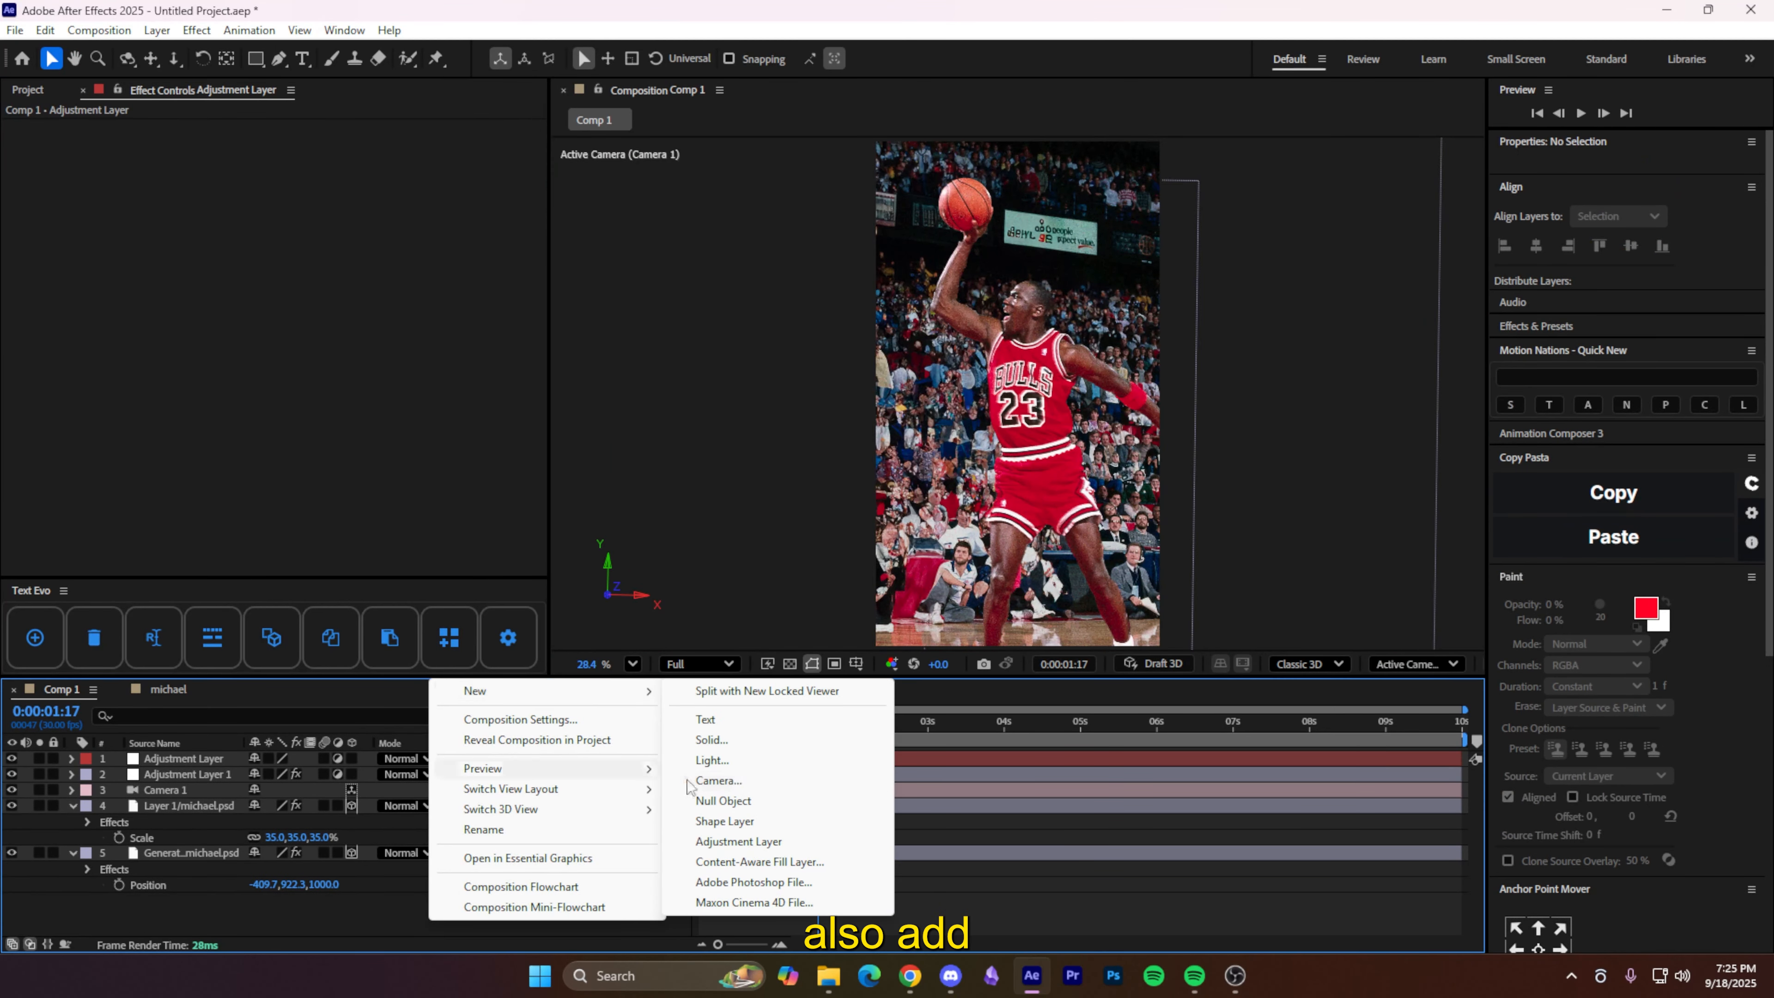
click(738, 841)
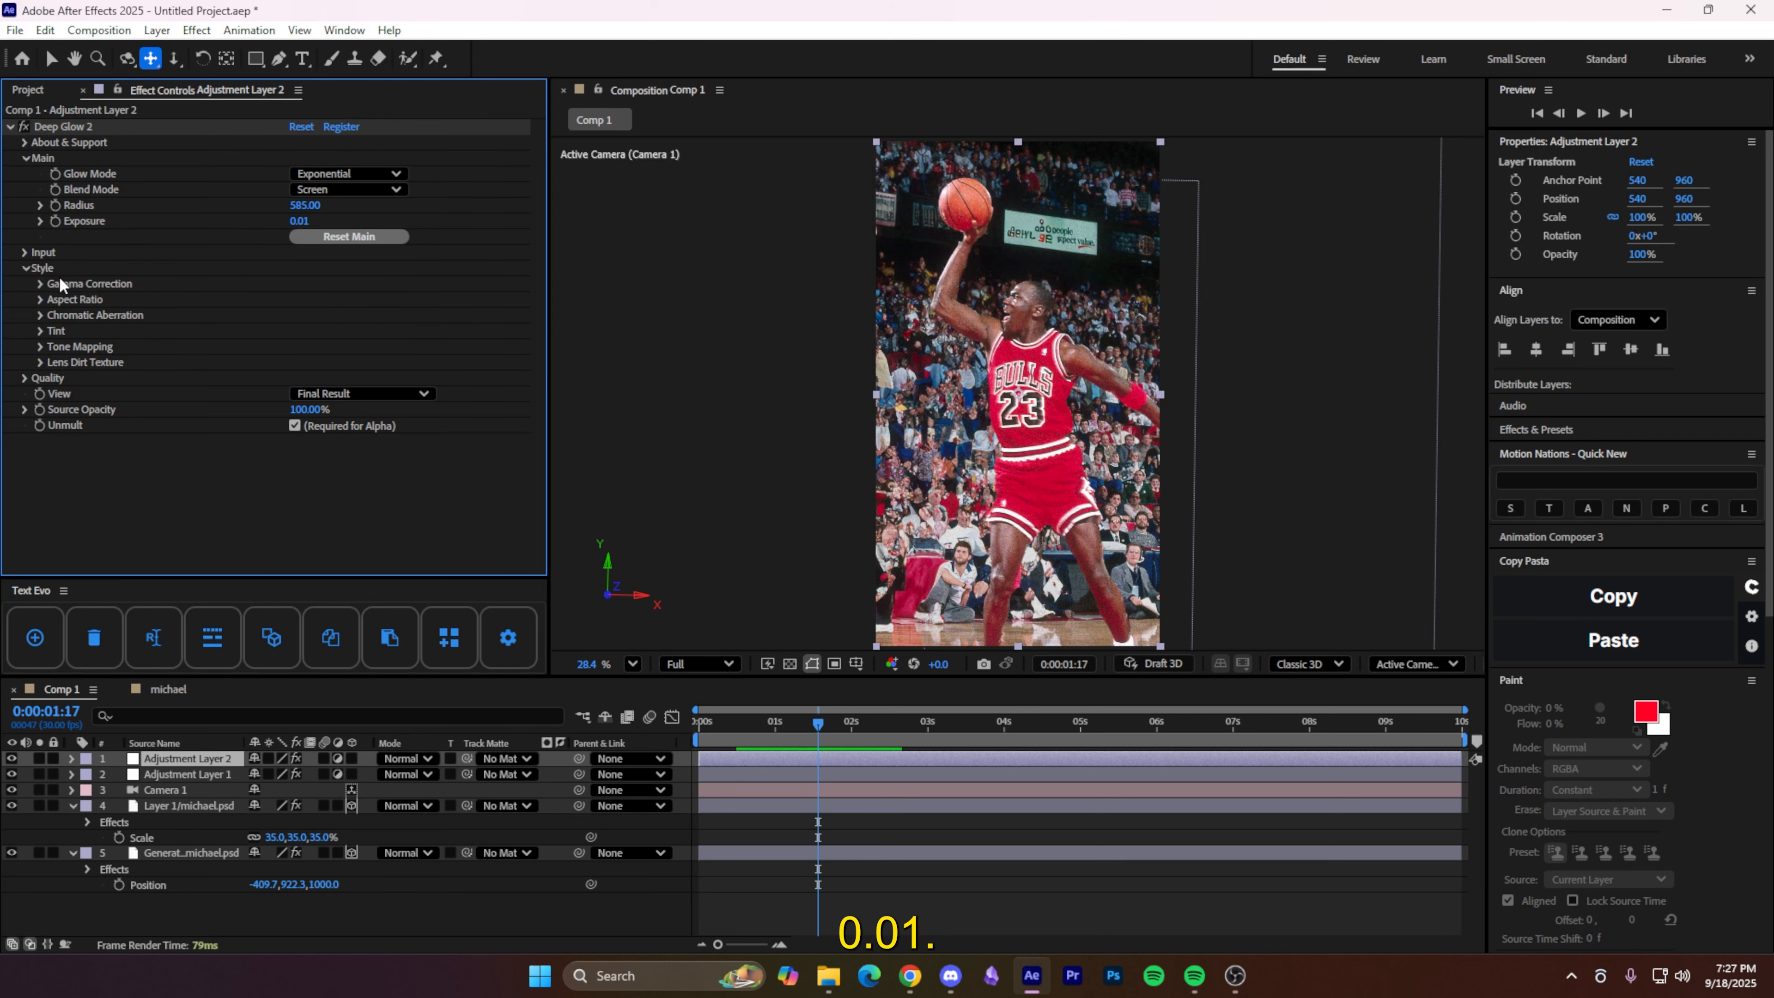
click(1587, 509)
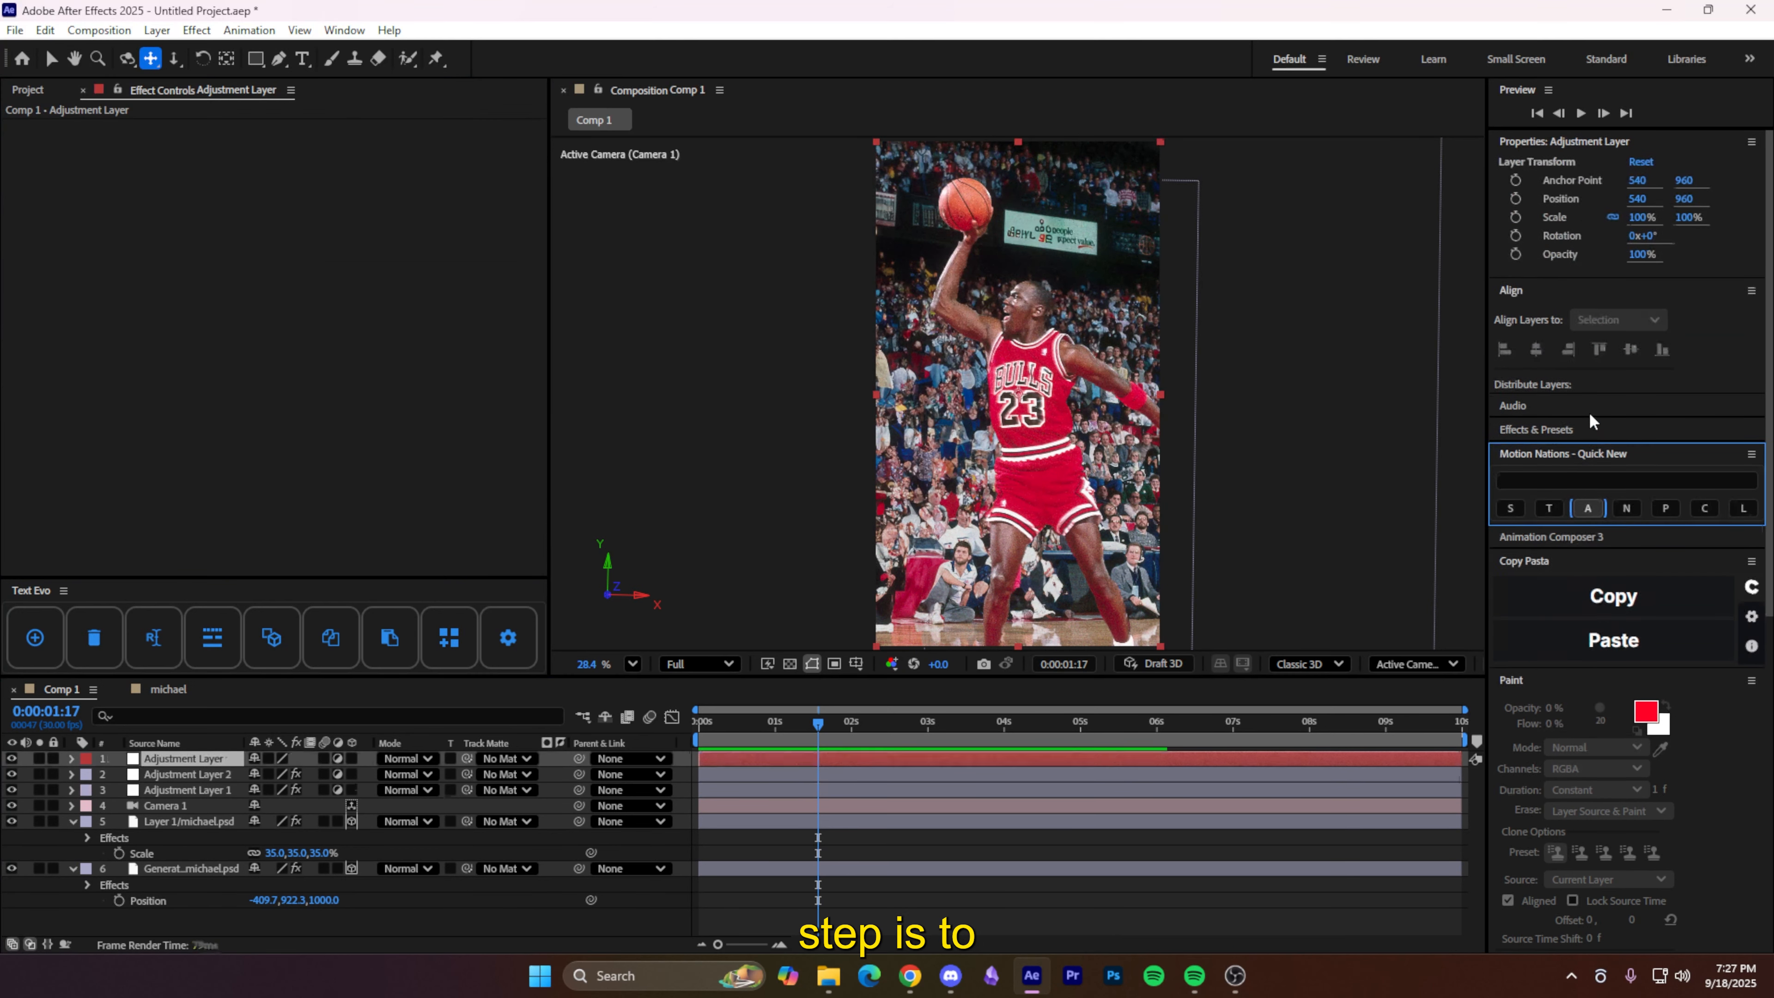
- Apply Camera Lens Blur to the top adjustment layer
key(ctrl+space)
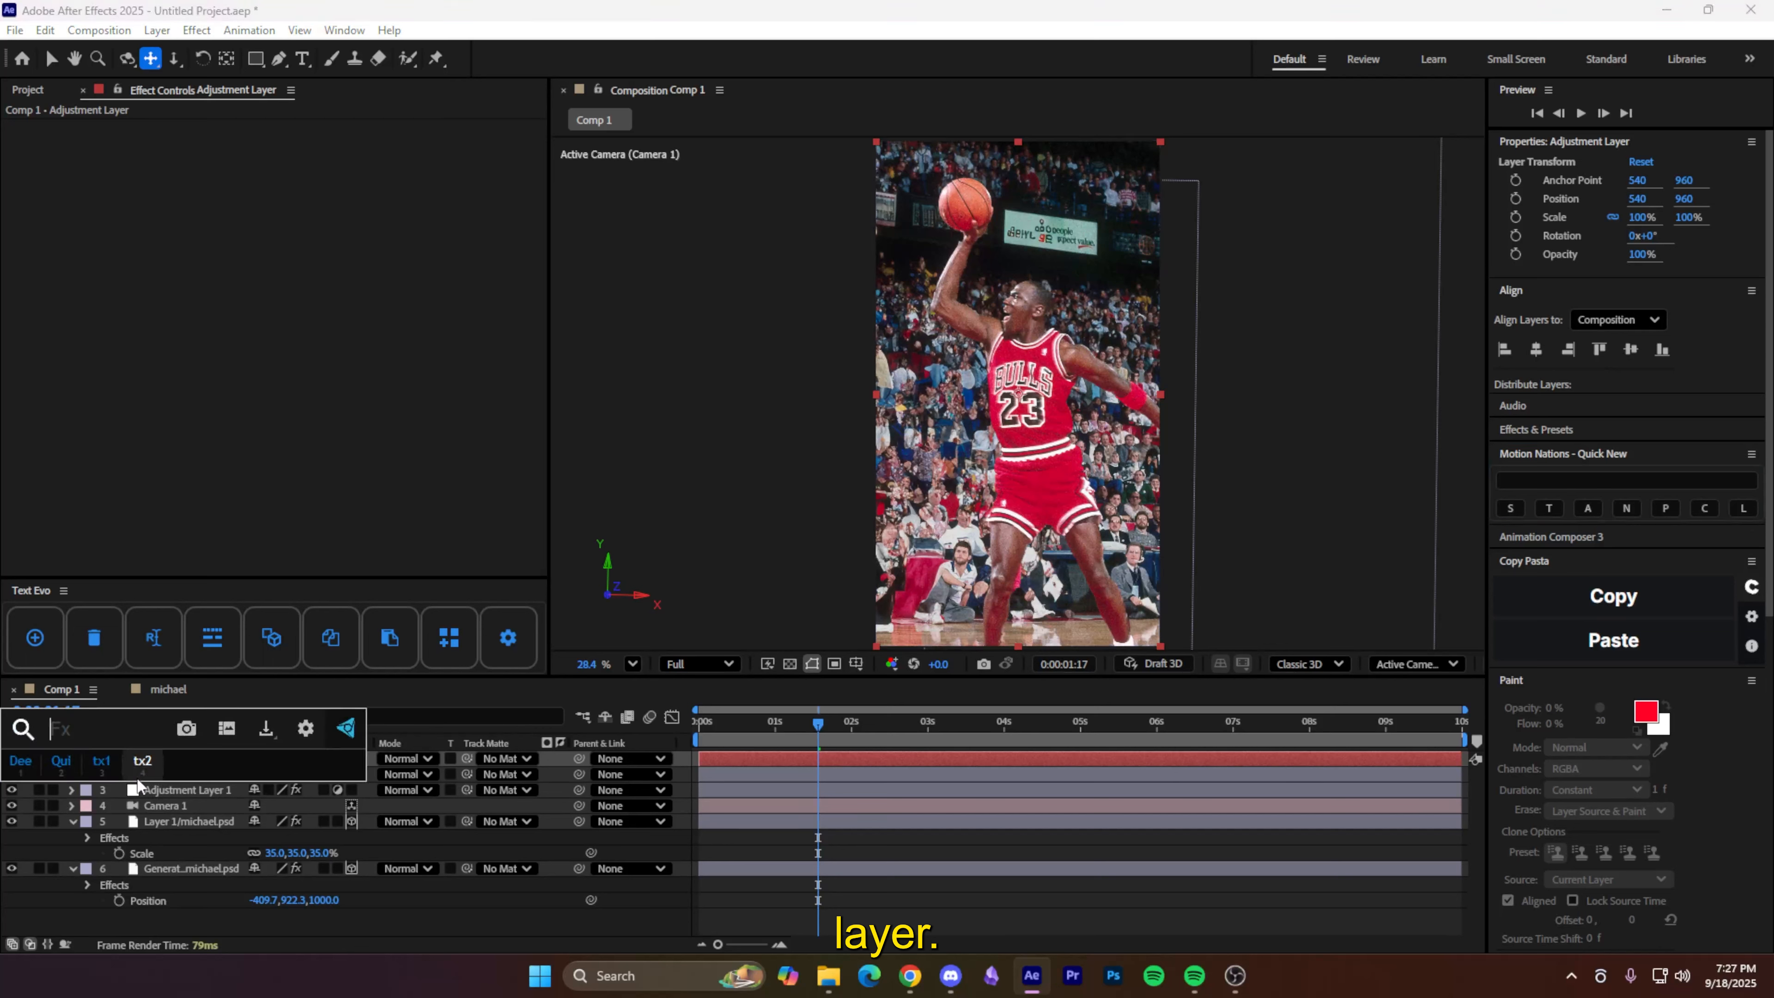
text(camera)
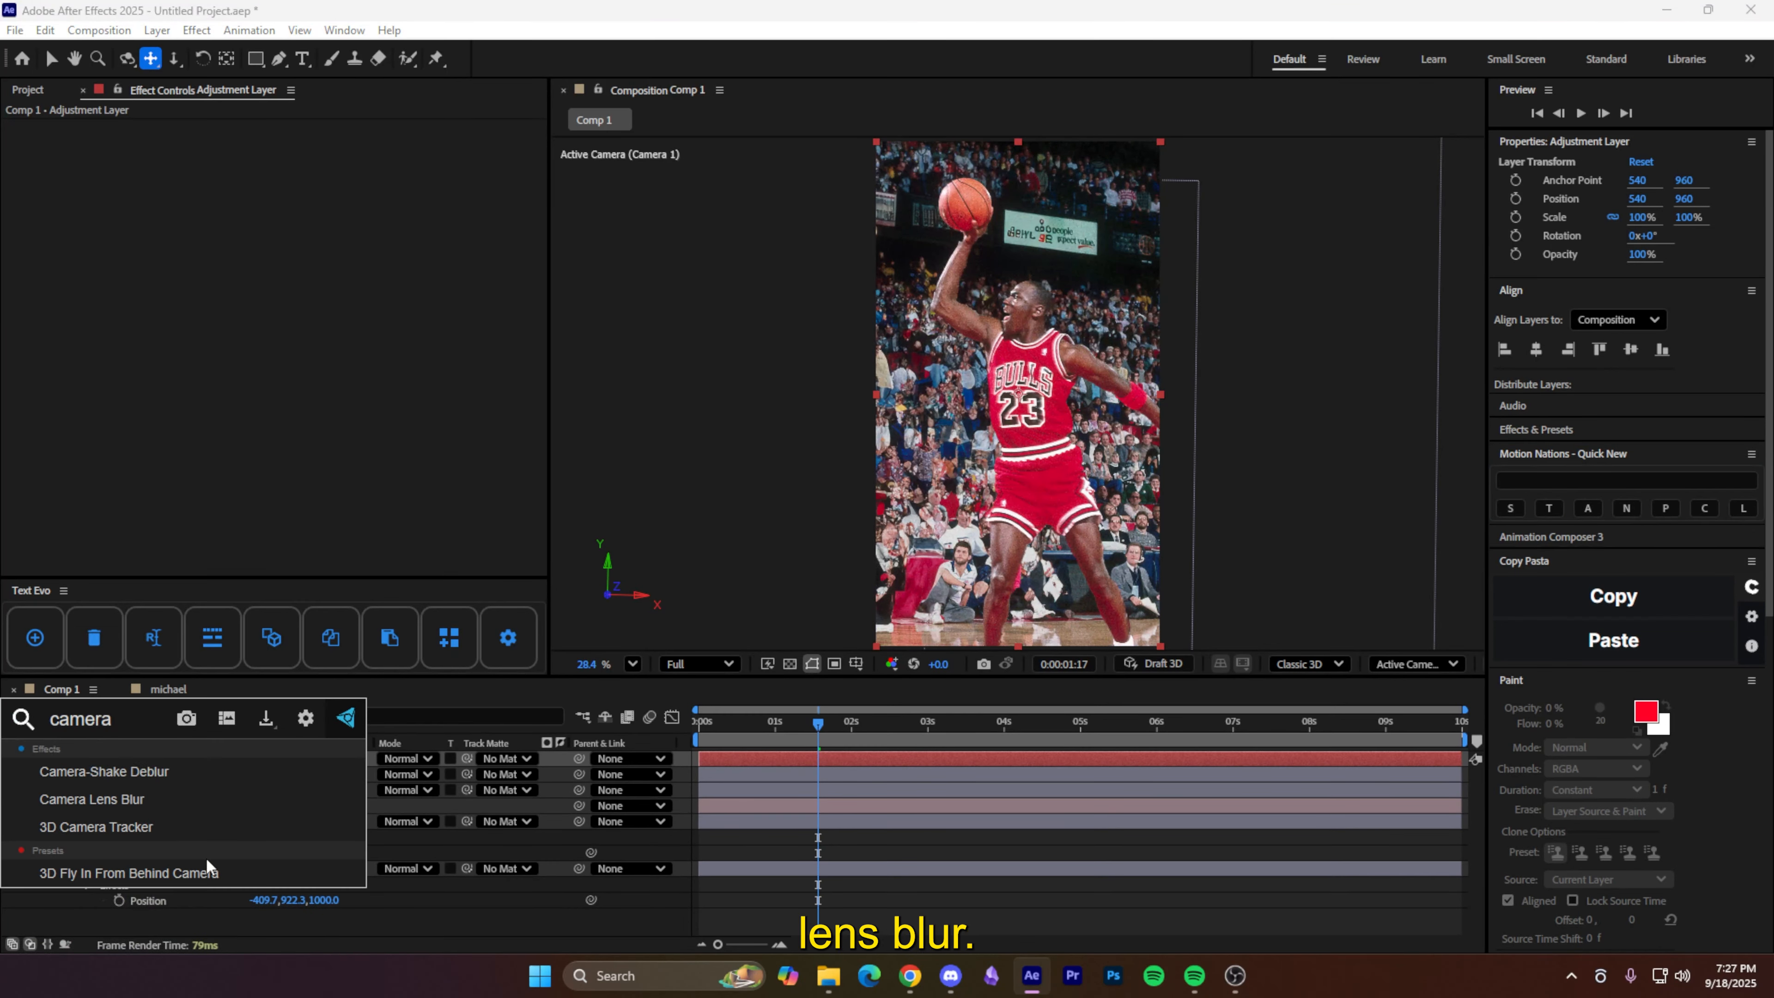
click(156, 802)
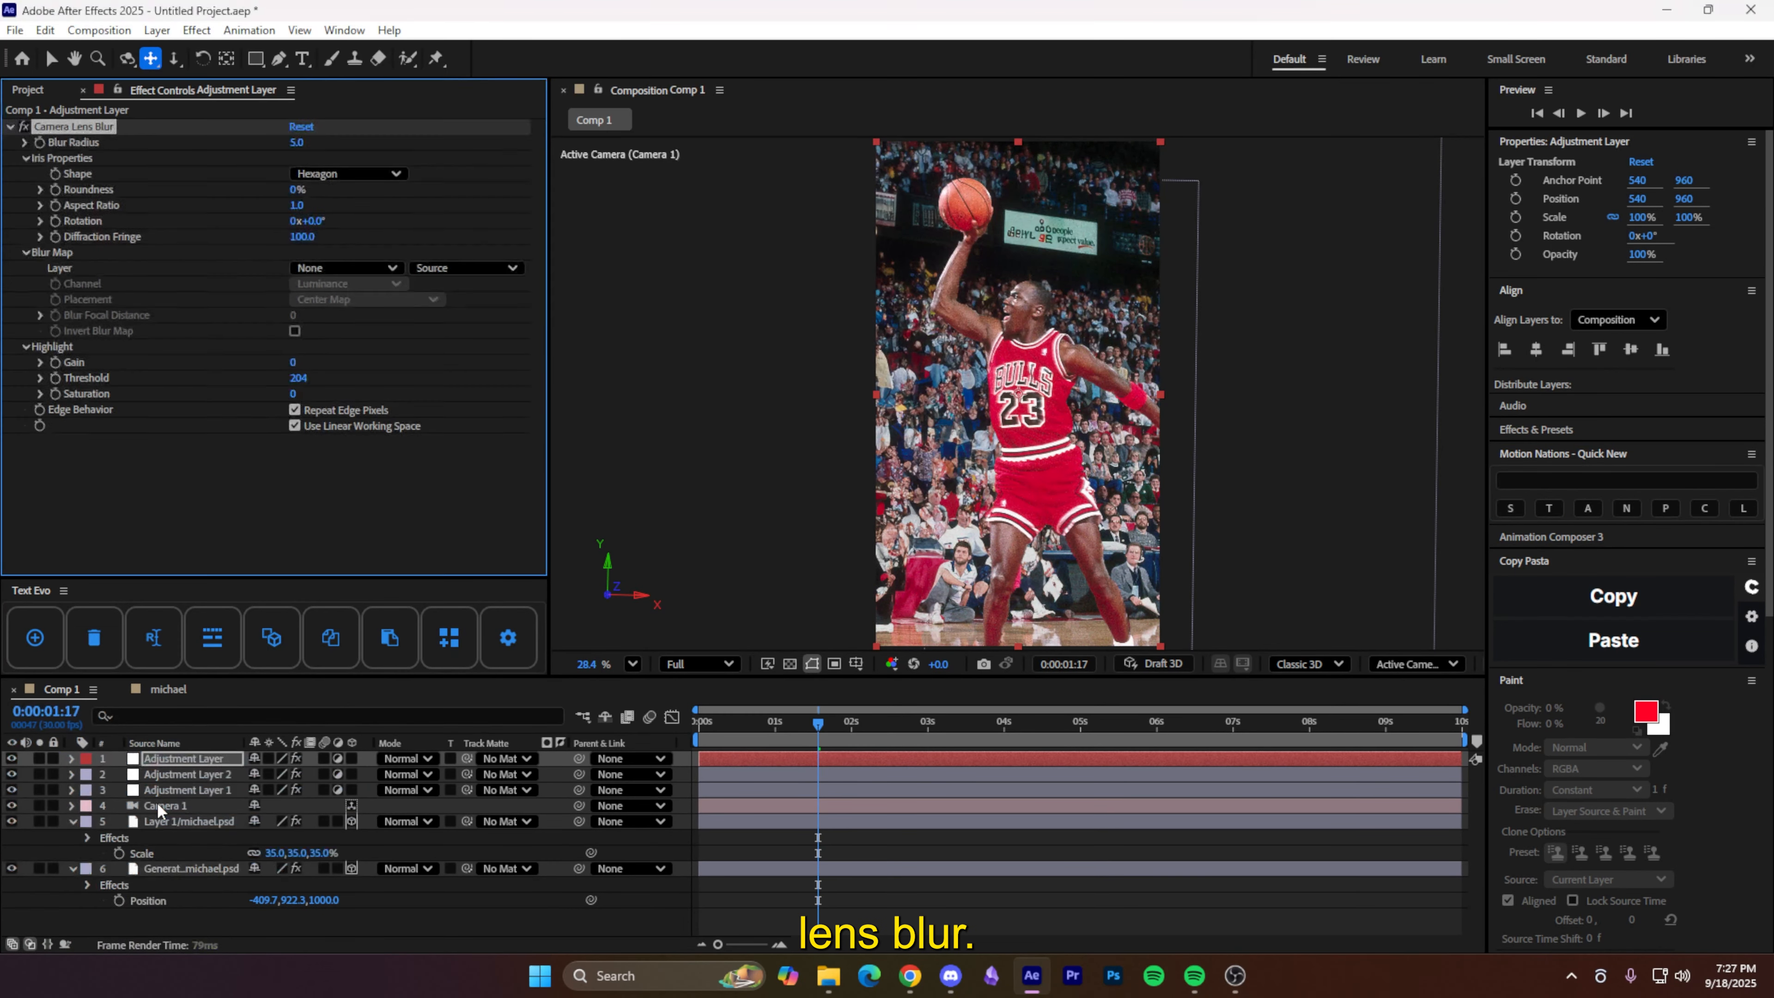
- Add a layer-sized elliptical mask, invert it, and increase its feather so only the edges blur
click(255, 65)
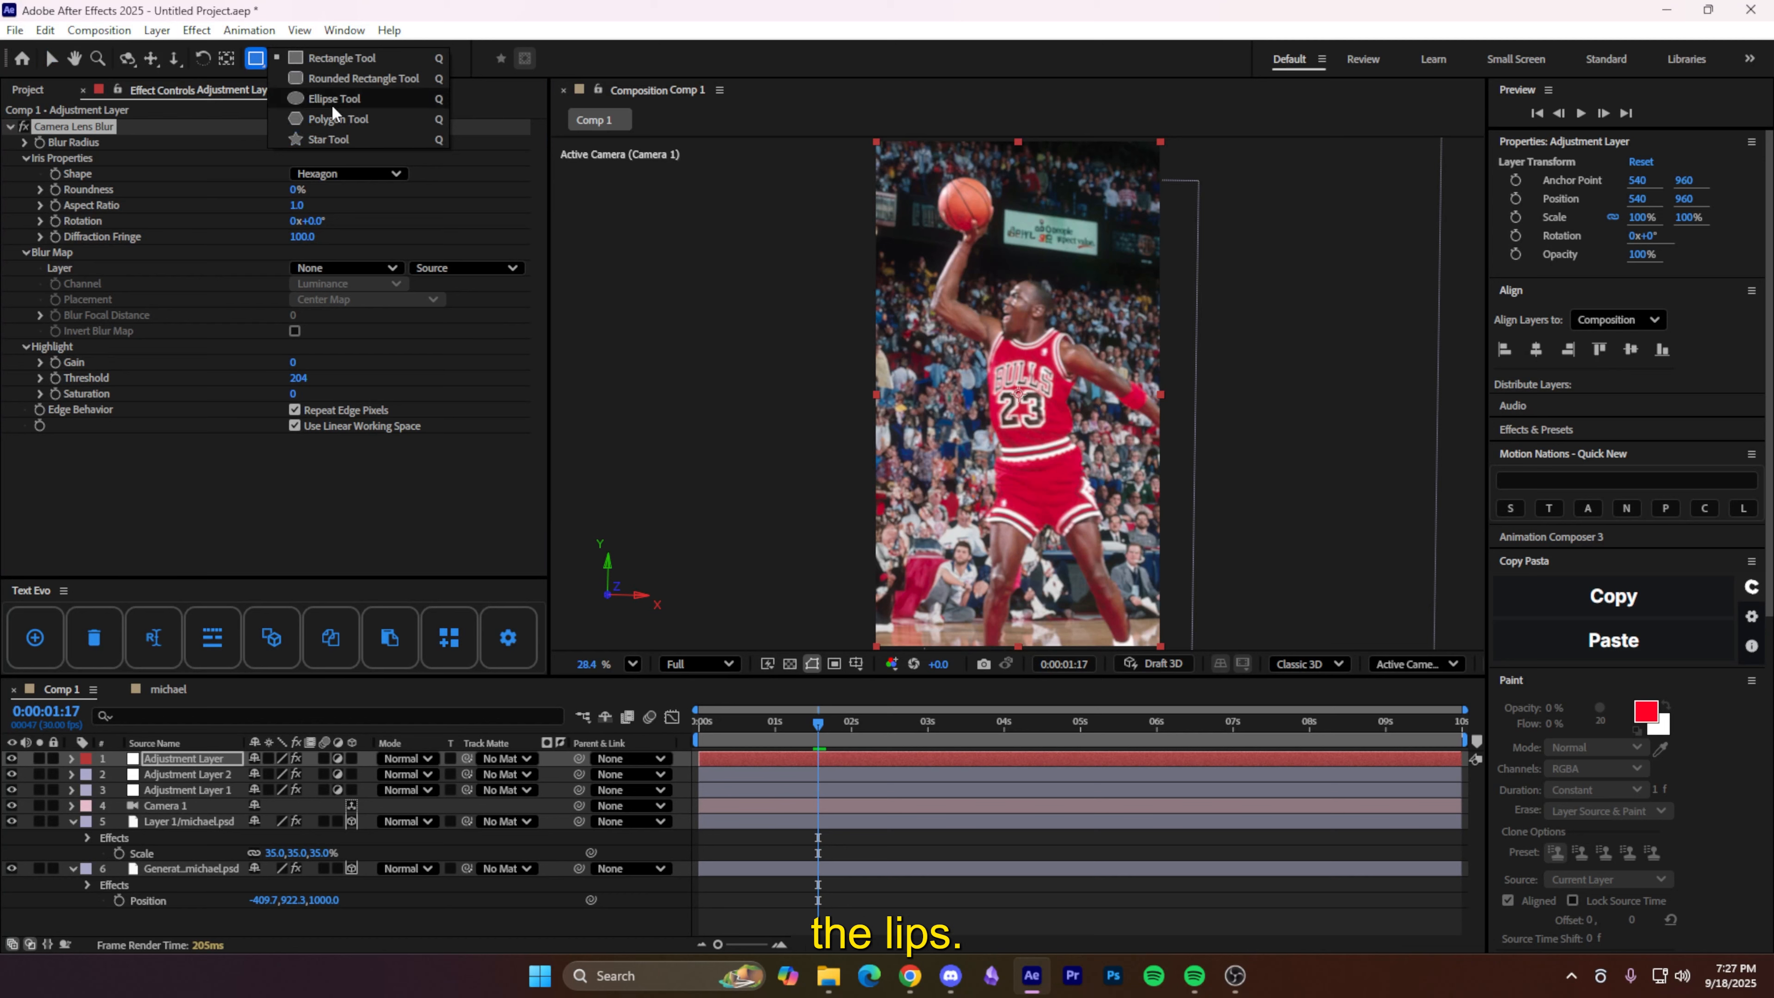
click(332, 104)
double_click(257, 59)
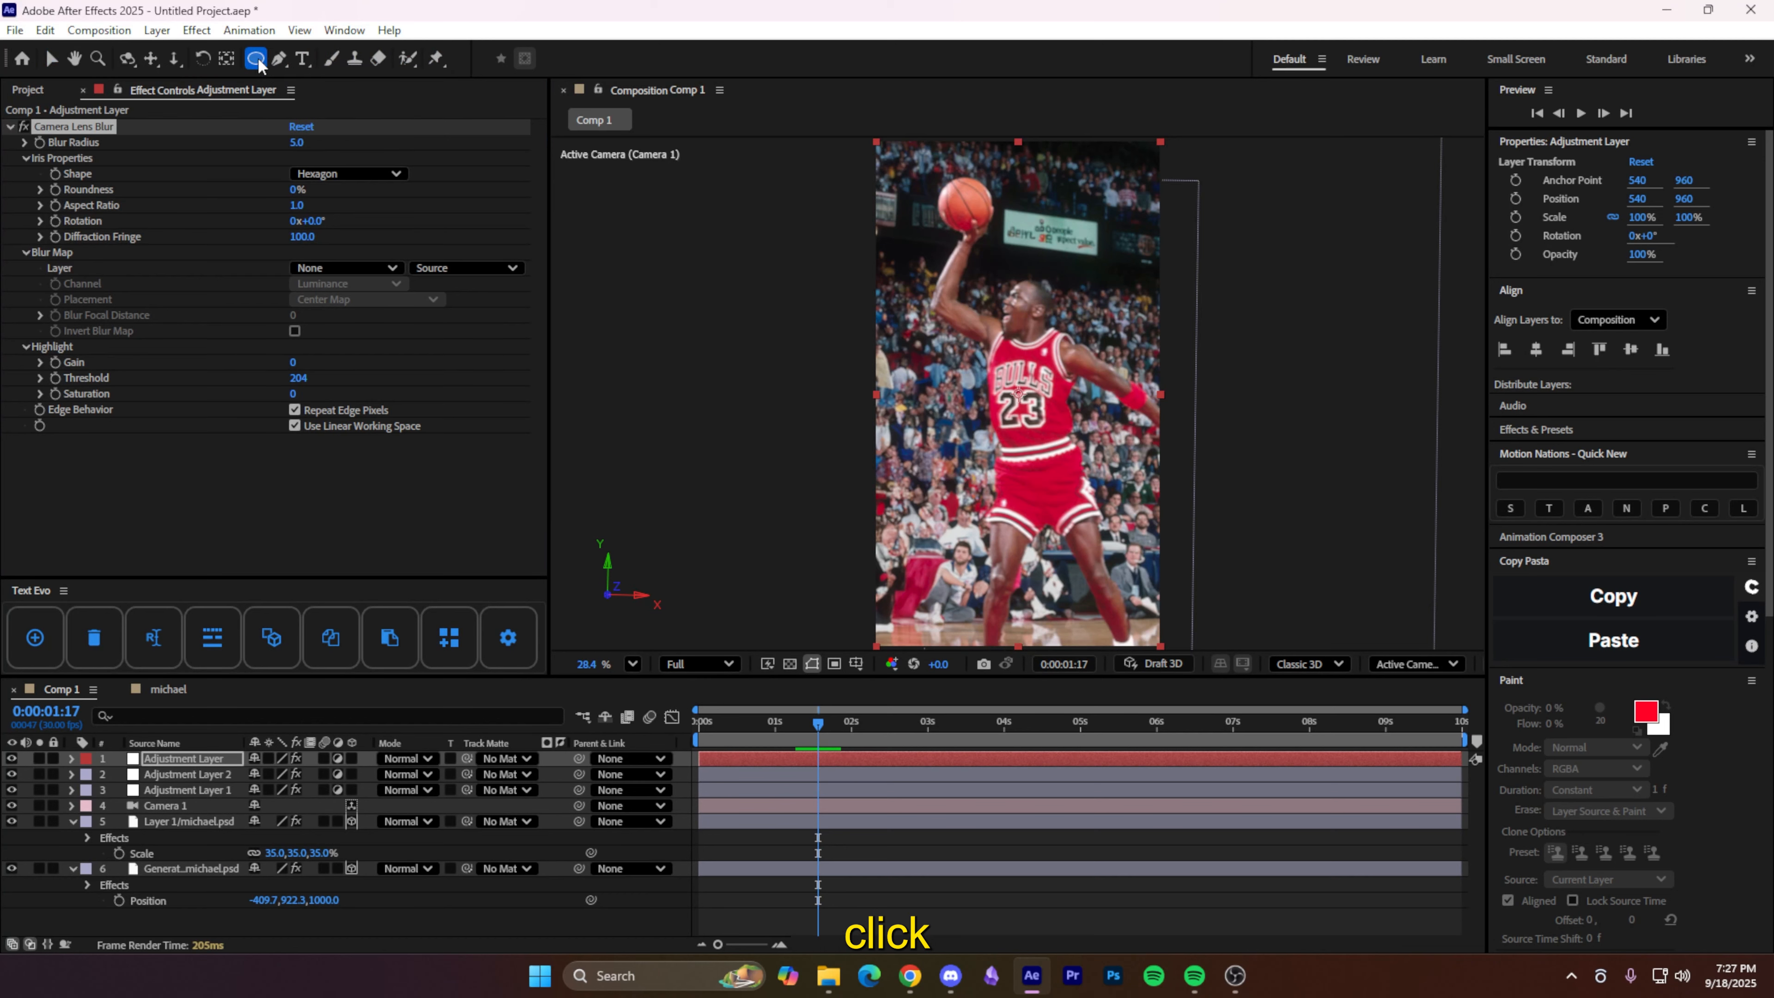
click(318, 791)
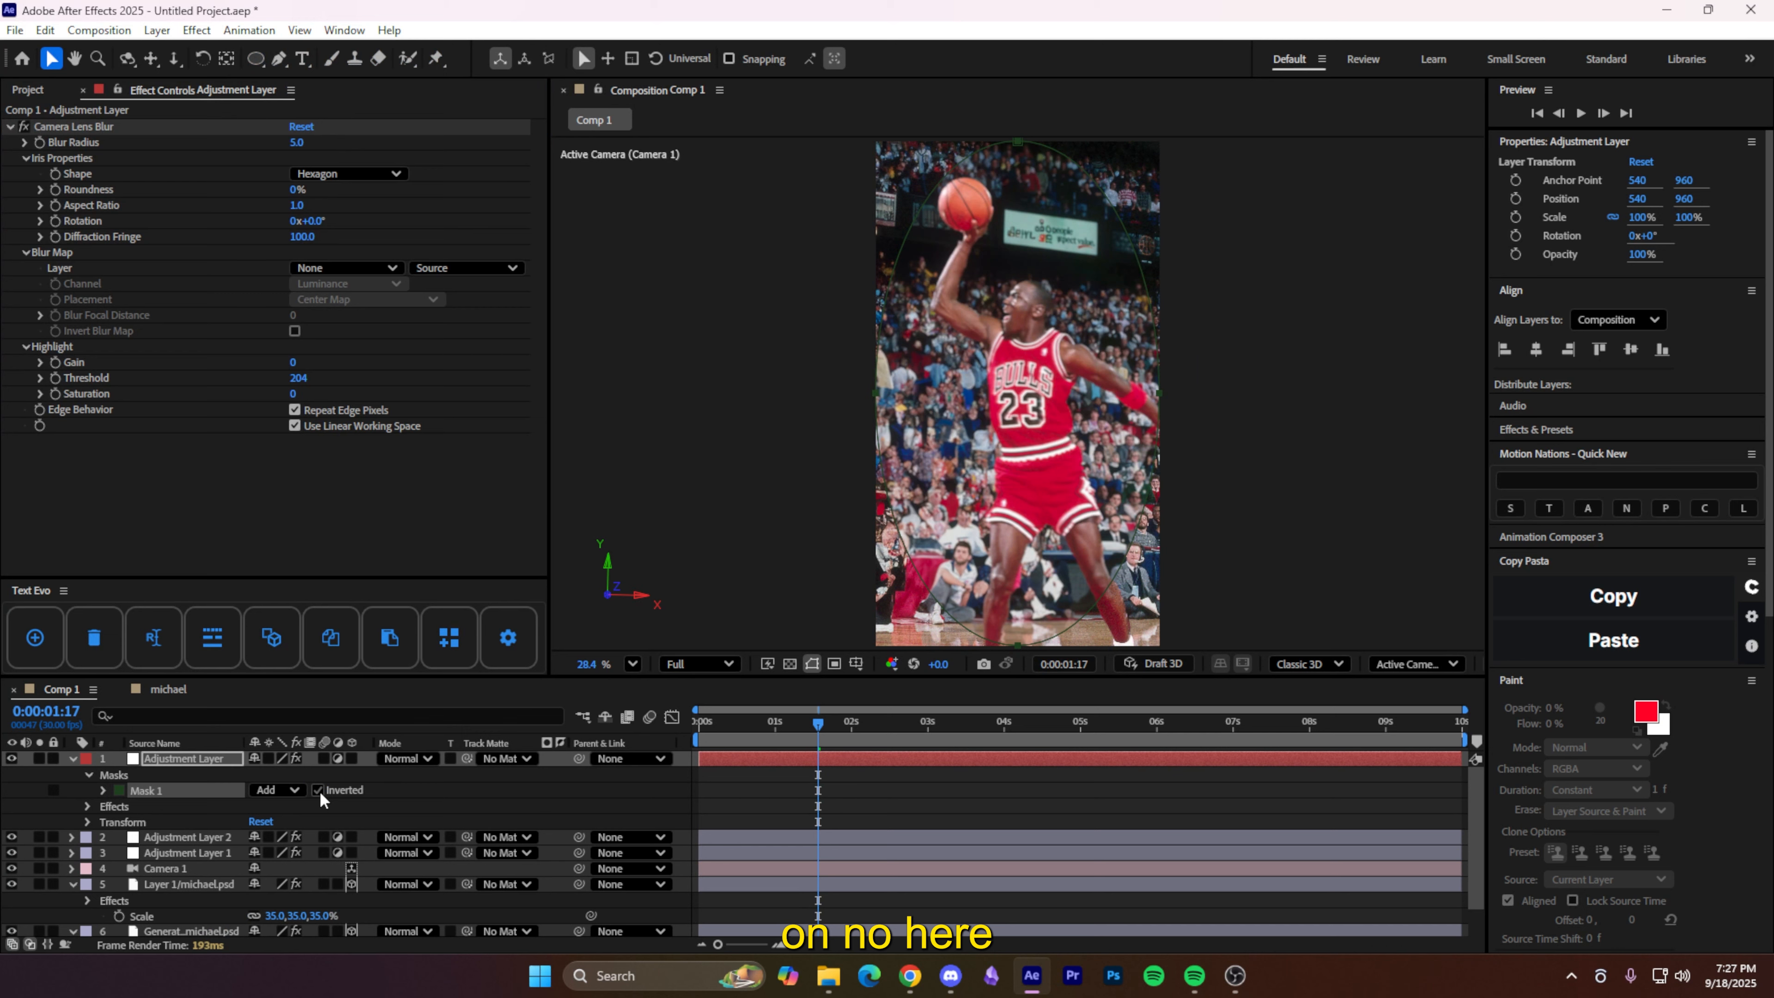
click(103, 790)
drag(276, 822, 314, 818)
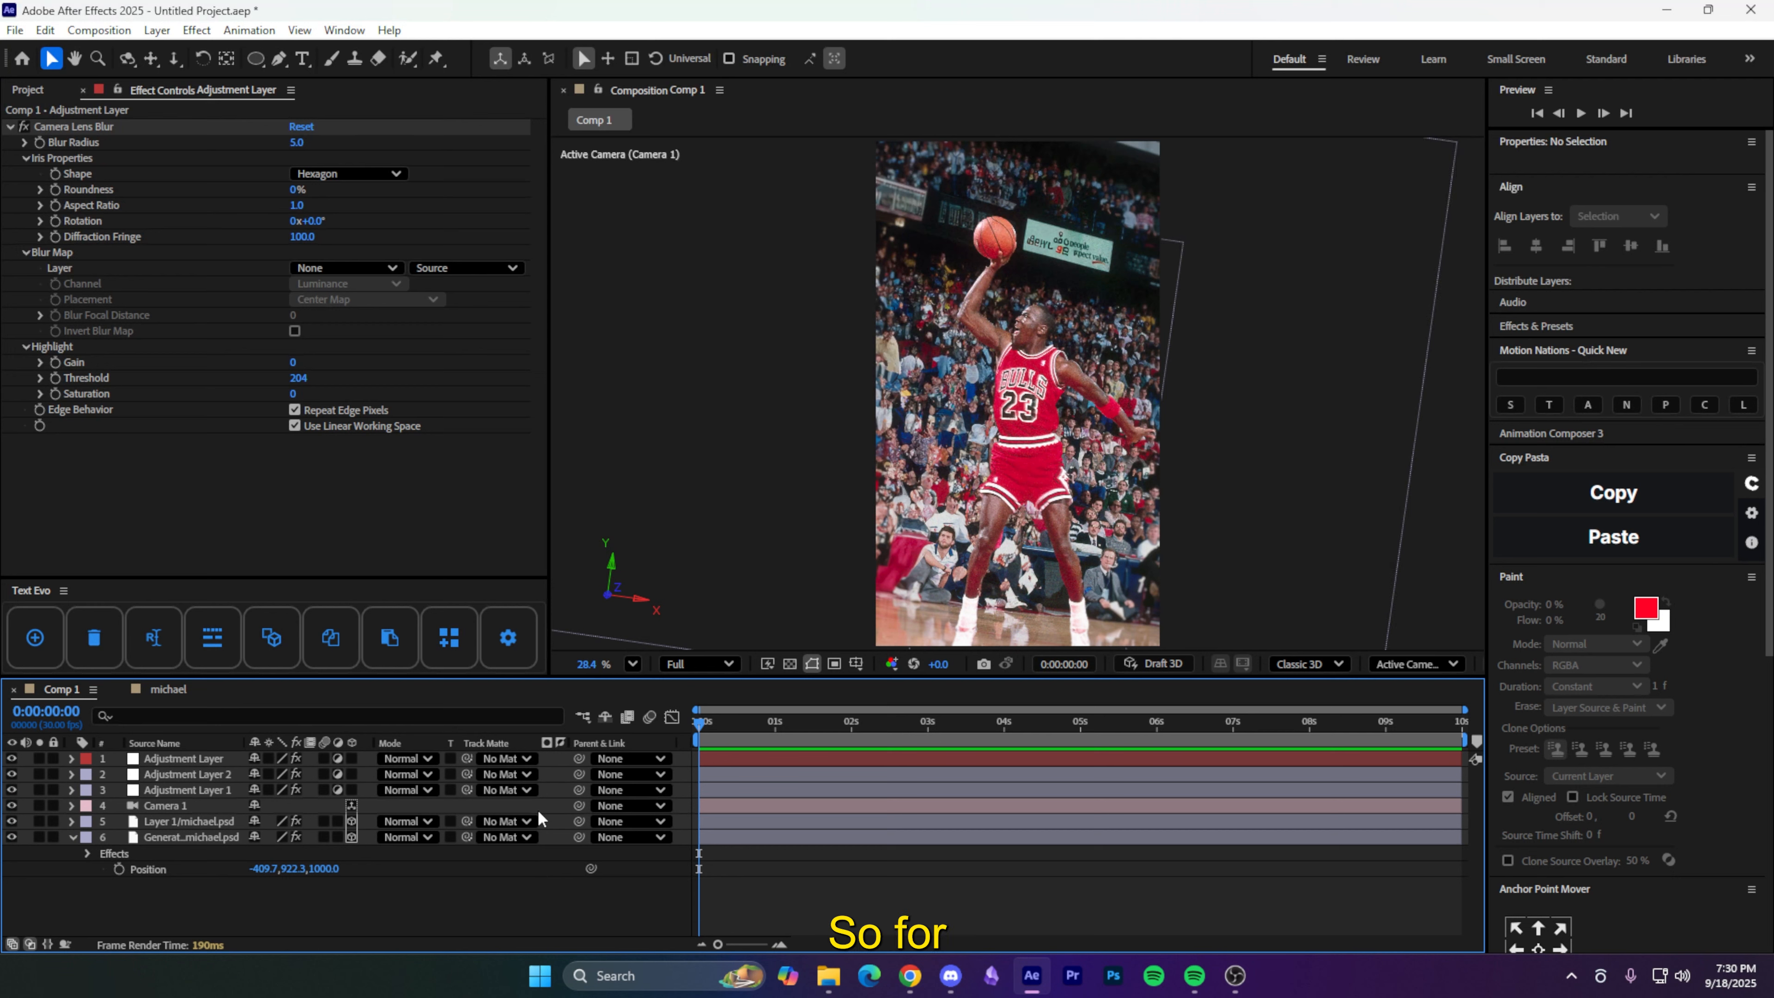
- Create a 'MJ' text layer and make it 3D
key(ctrl+t)
click(930, 439)
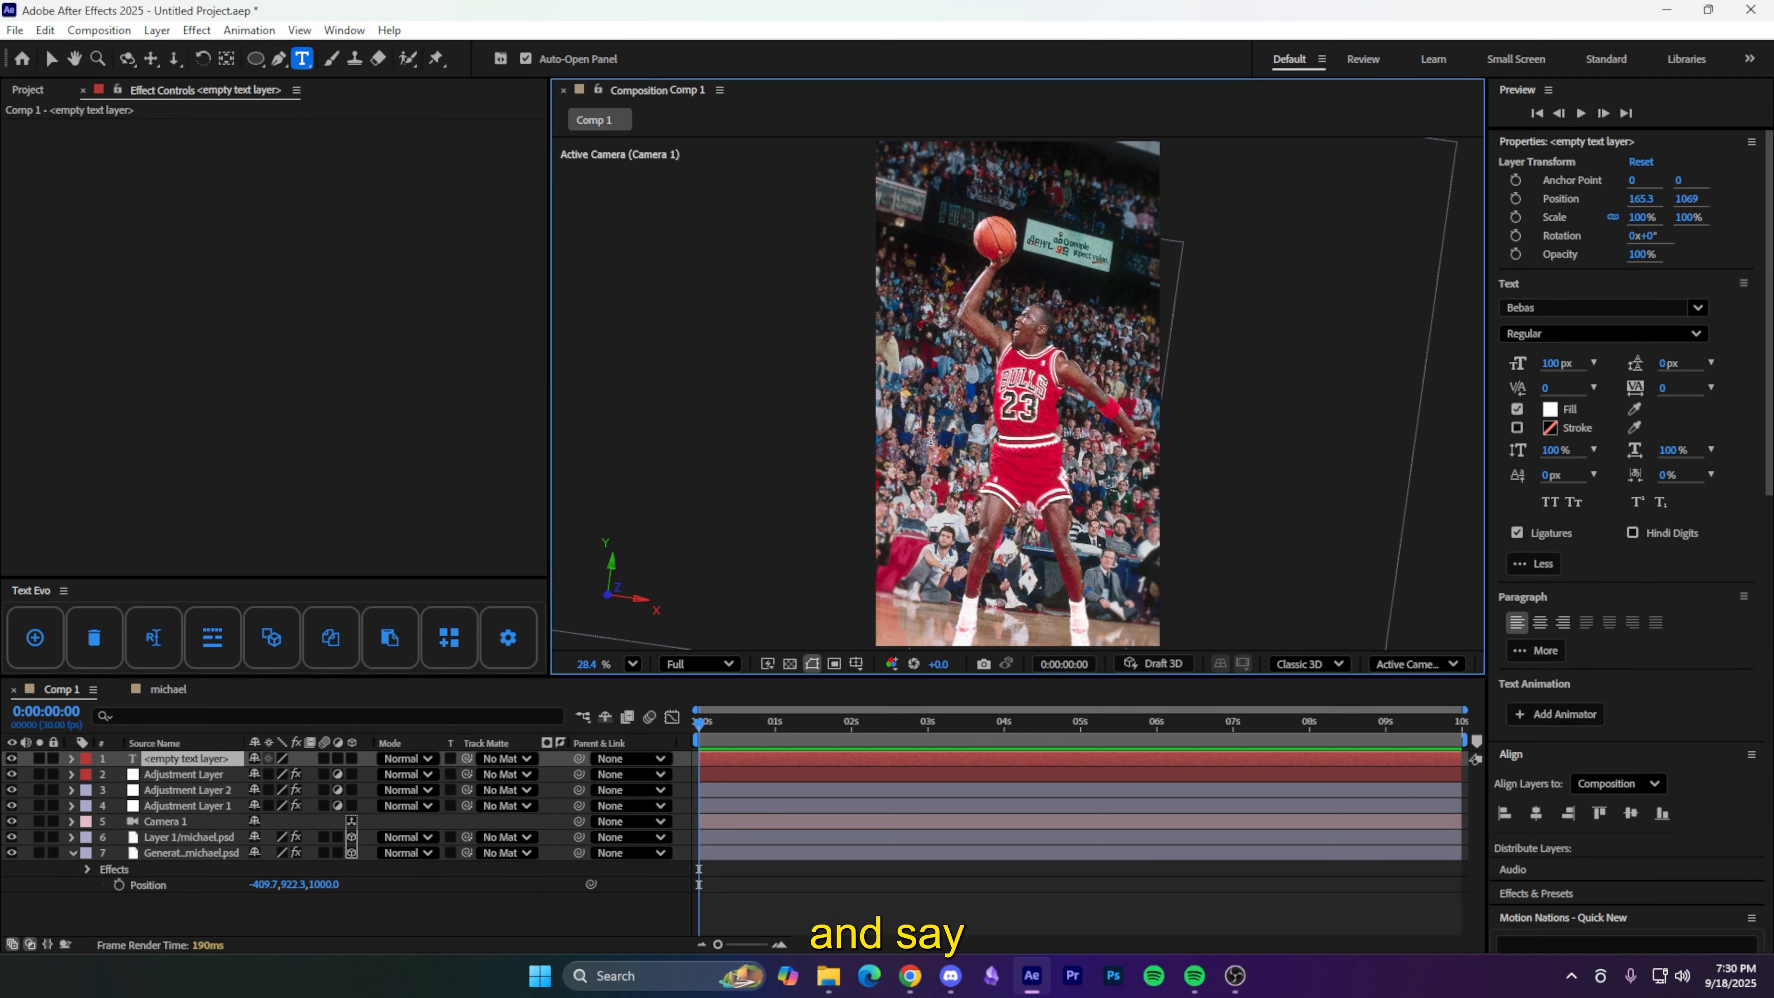
text(MJ)
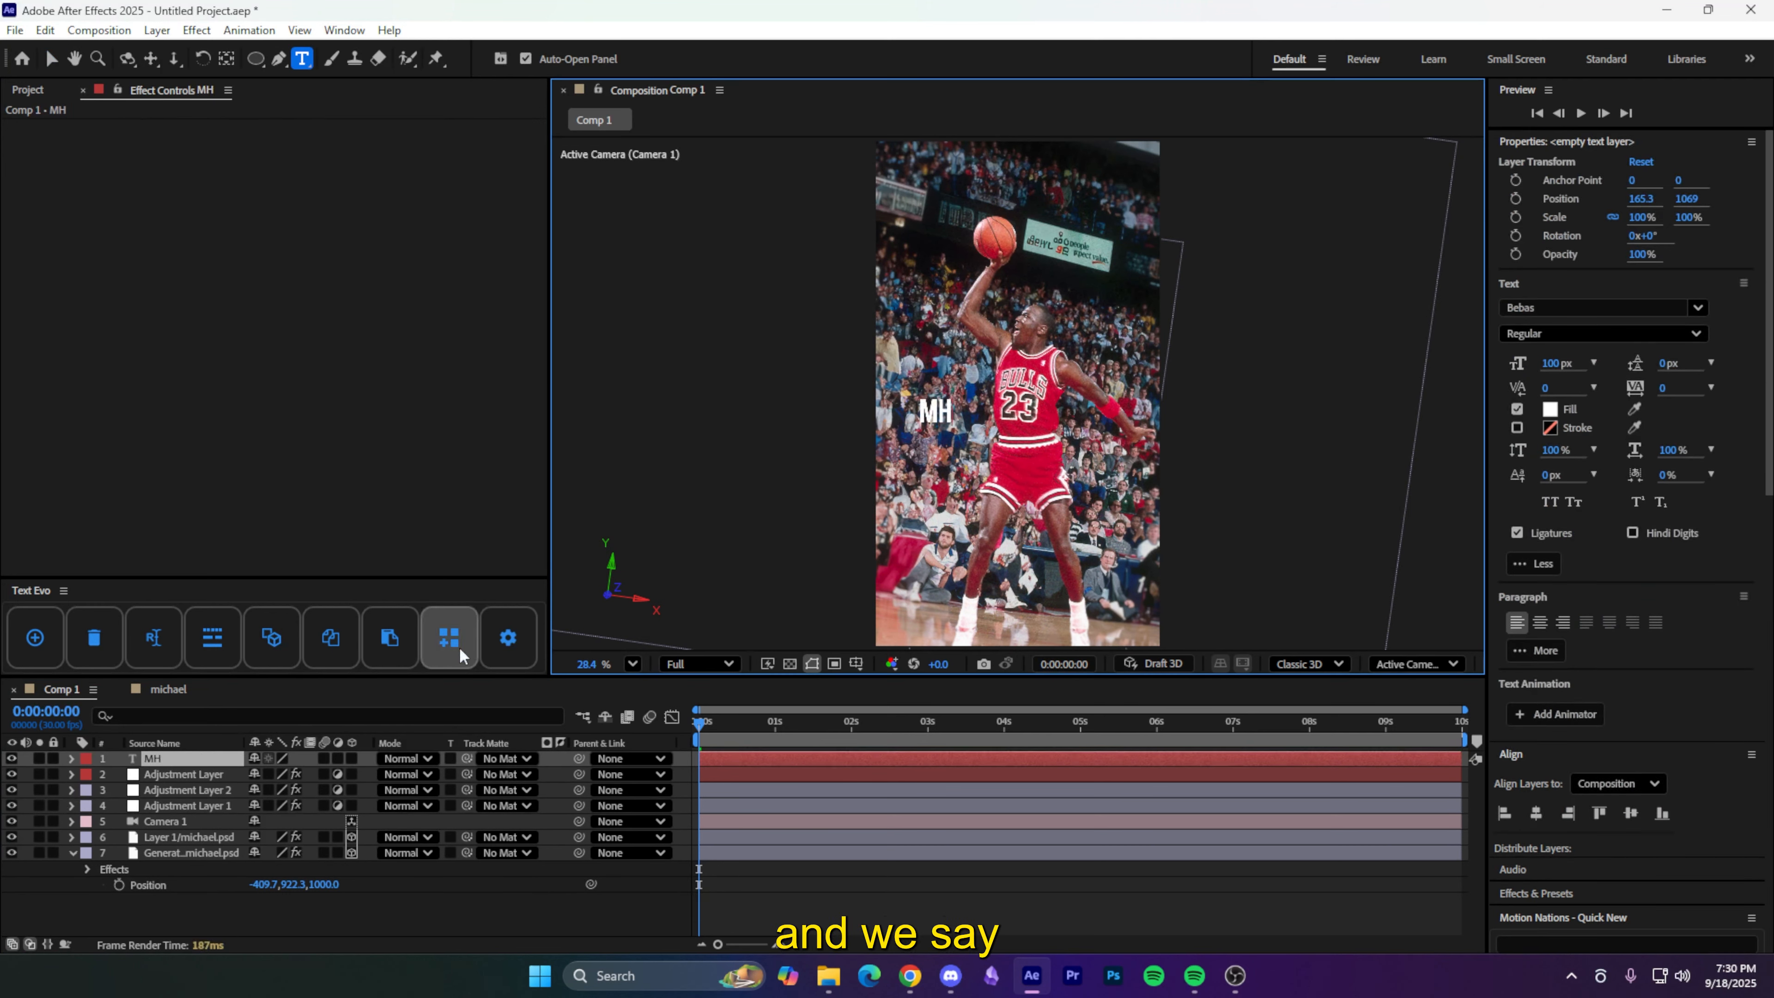
click(300, 933)
key(Caps_Lock)
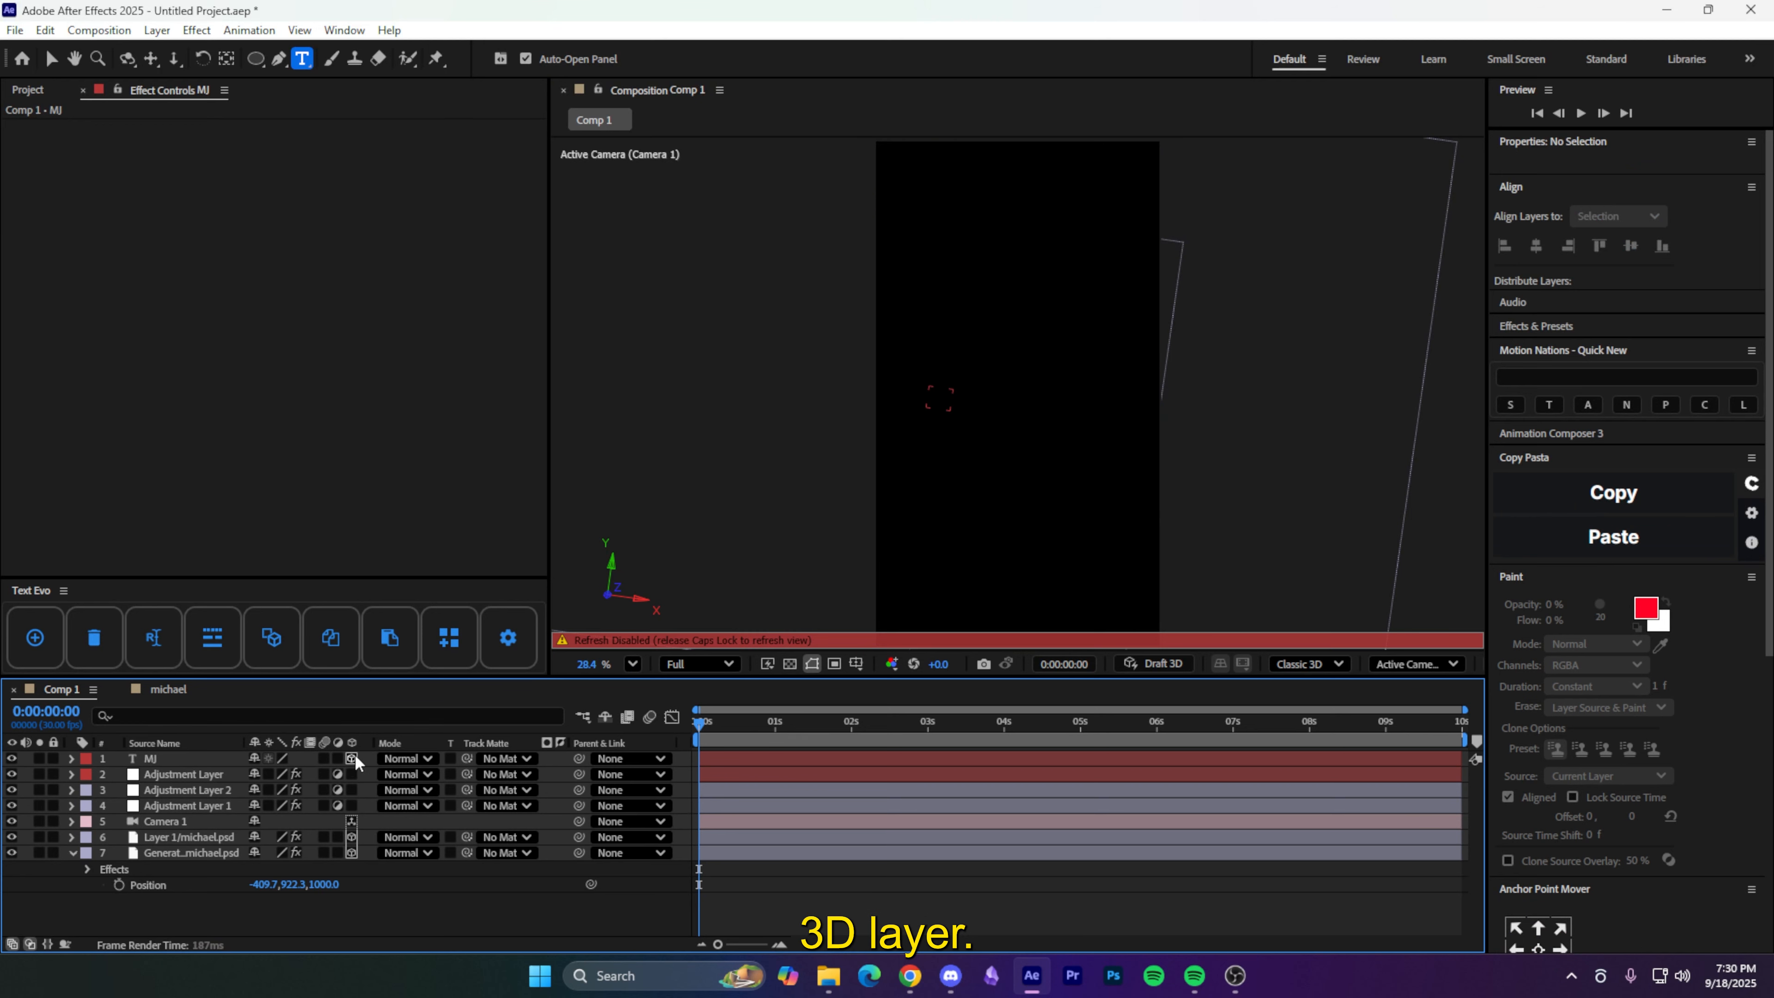
click(351, 759)
key(v)
key(Caps_Lock)
- Scale the MJ text up hugely and move its layer below the michael cut-out
click(957, 395)
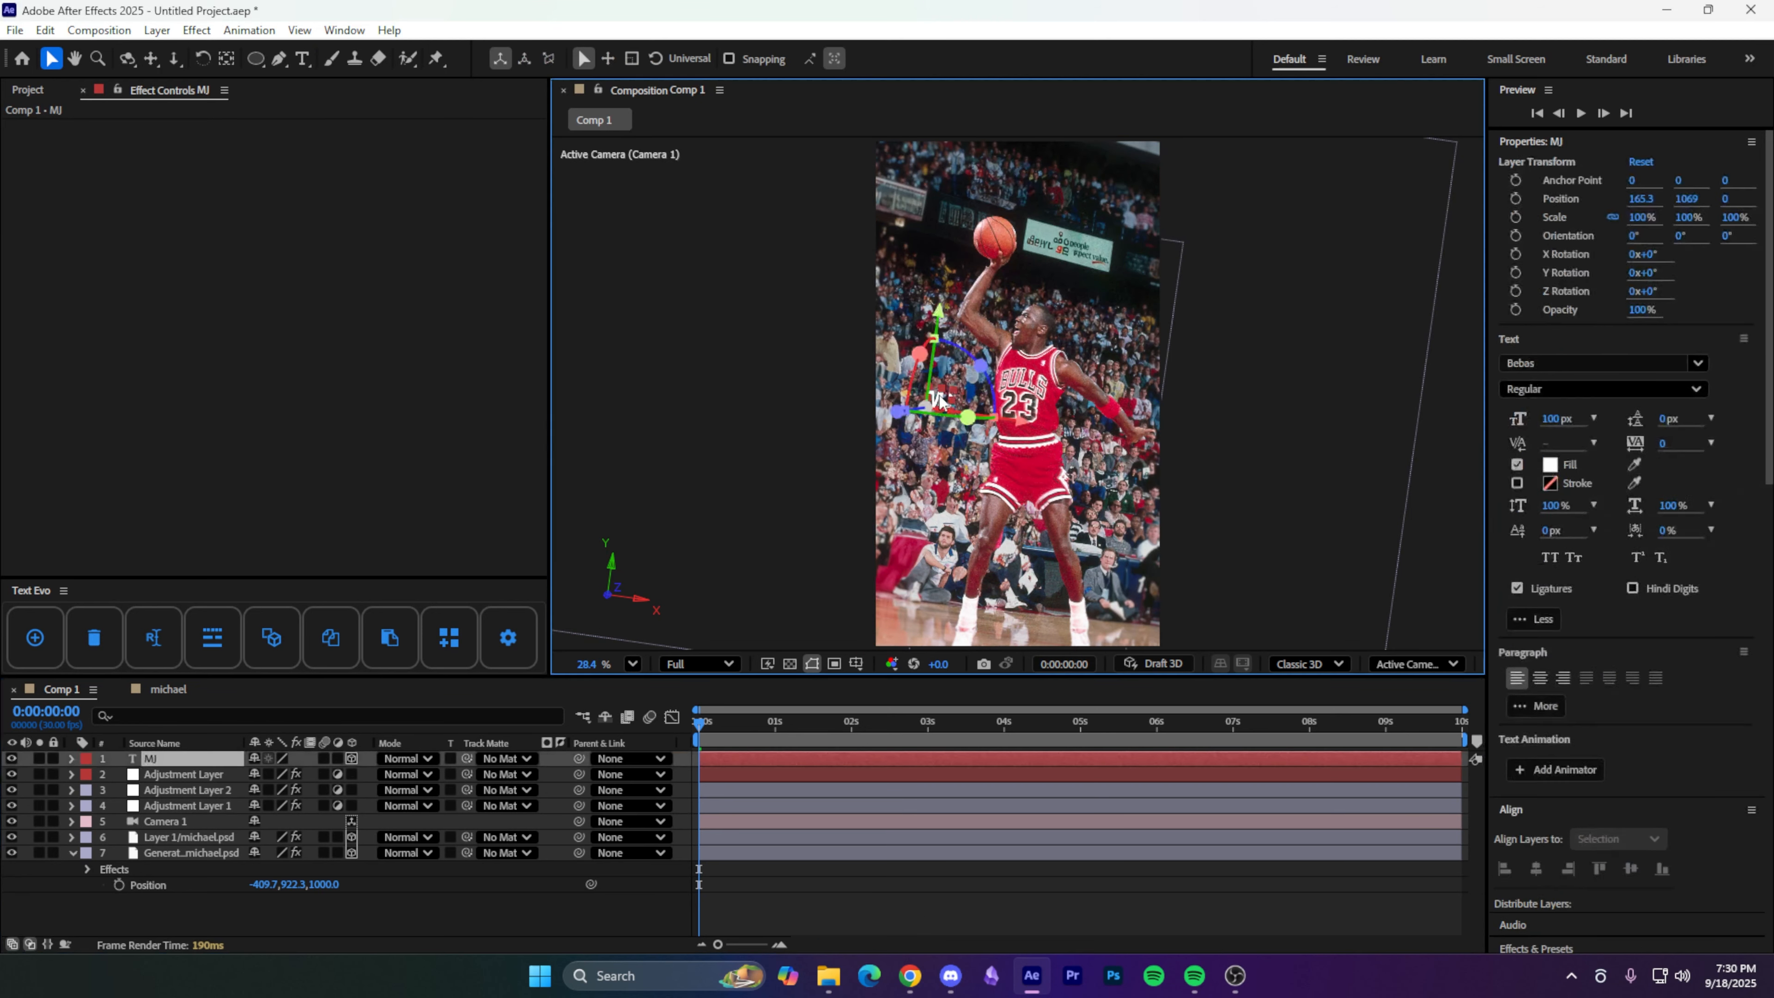
drag(1064, 338, 1056, 369)
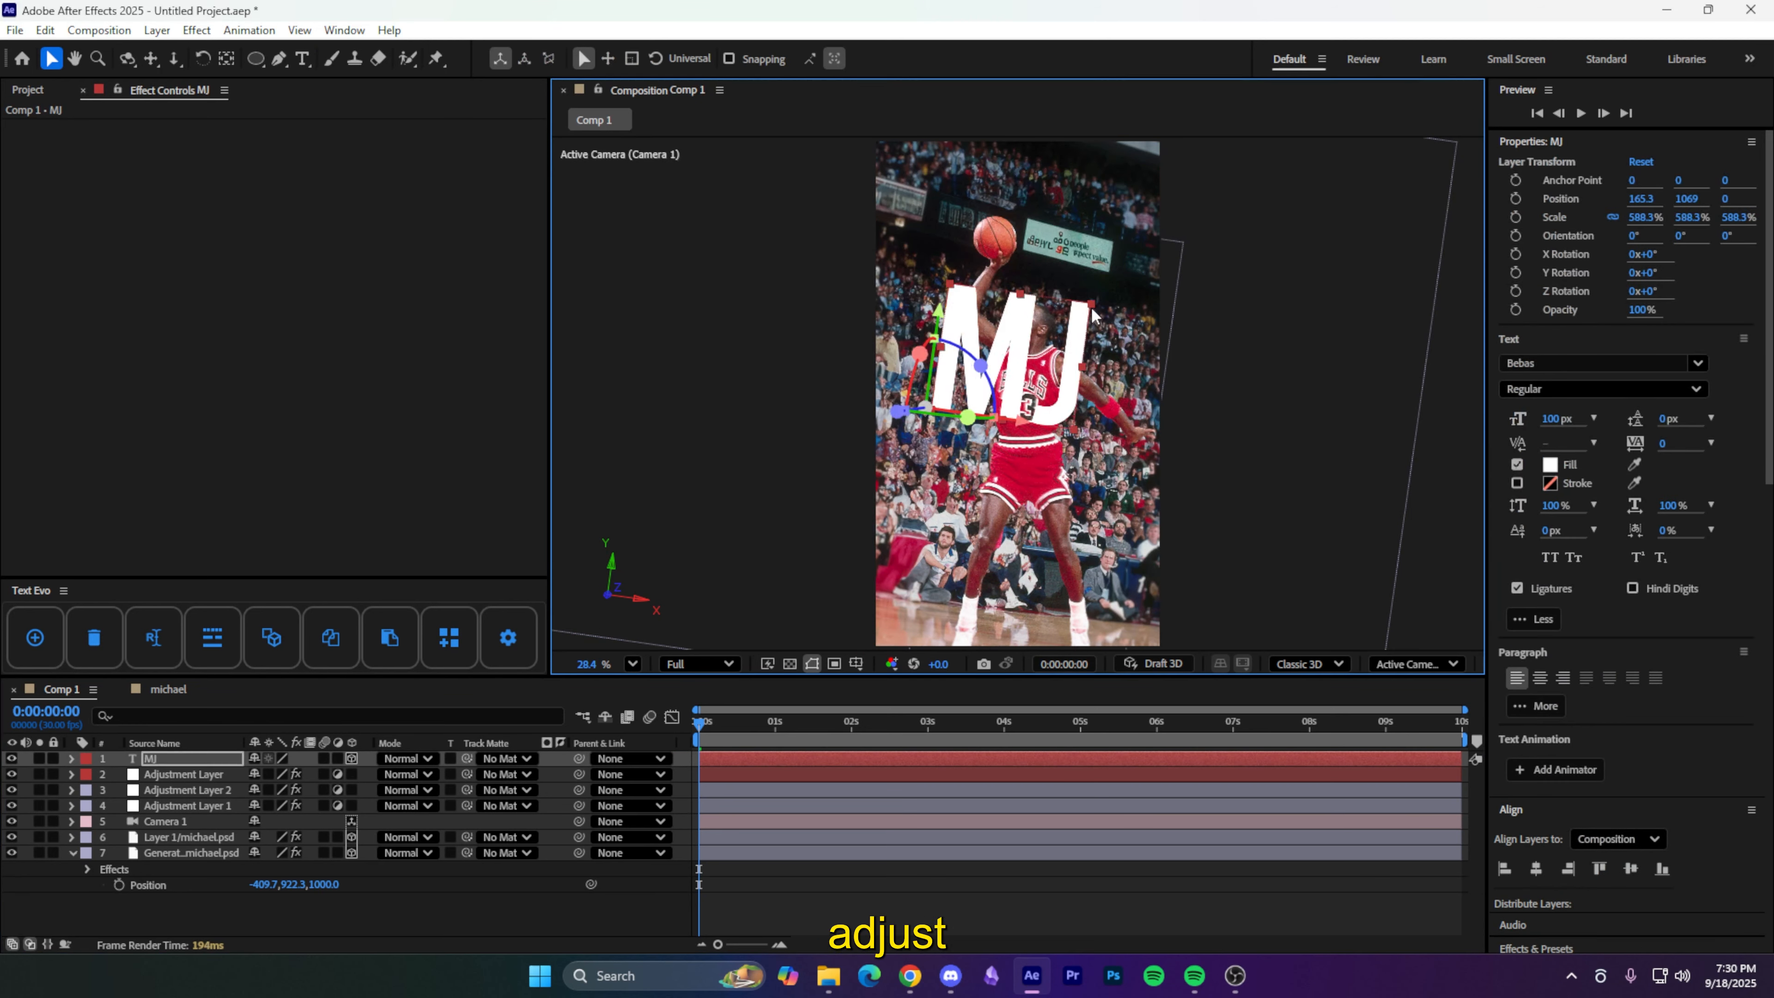
drag(213, 761, 209, 842)
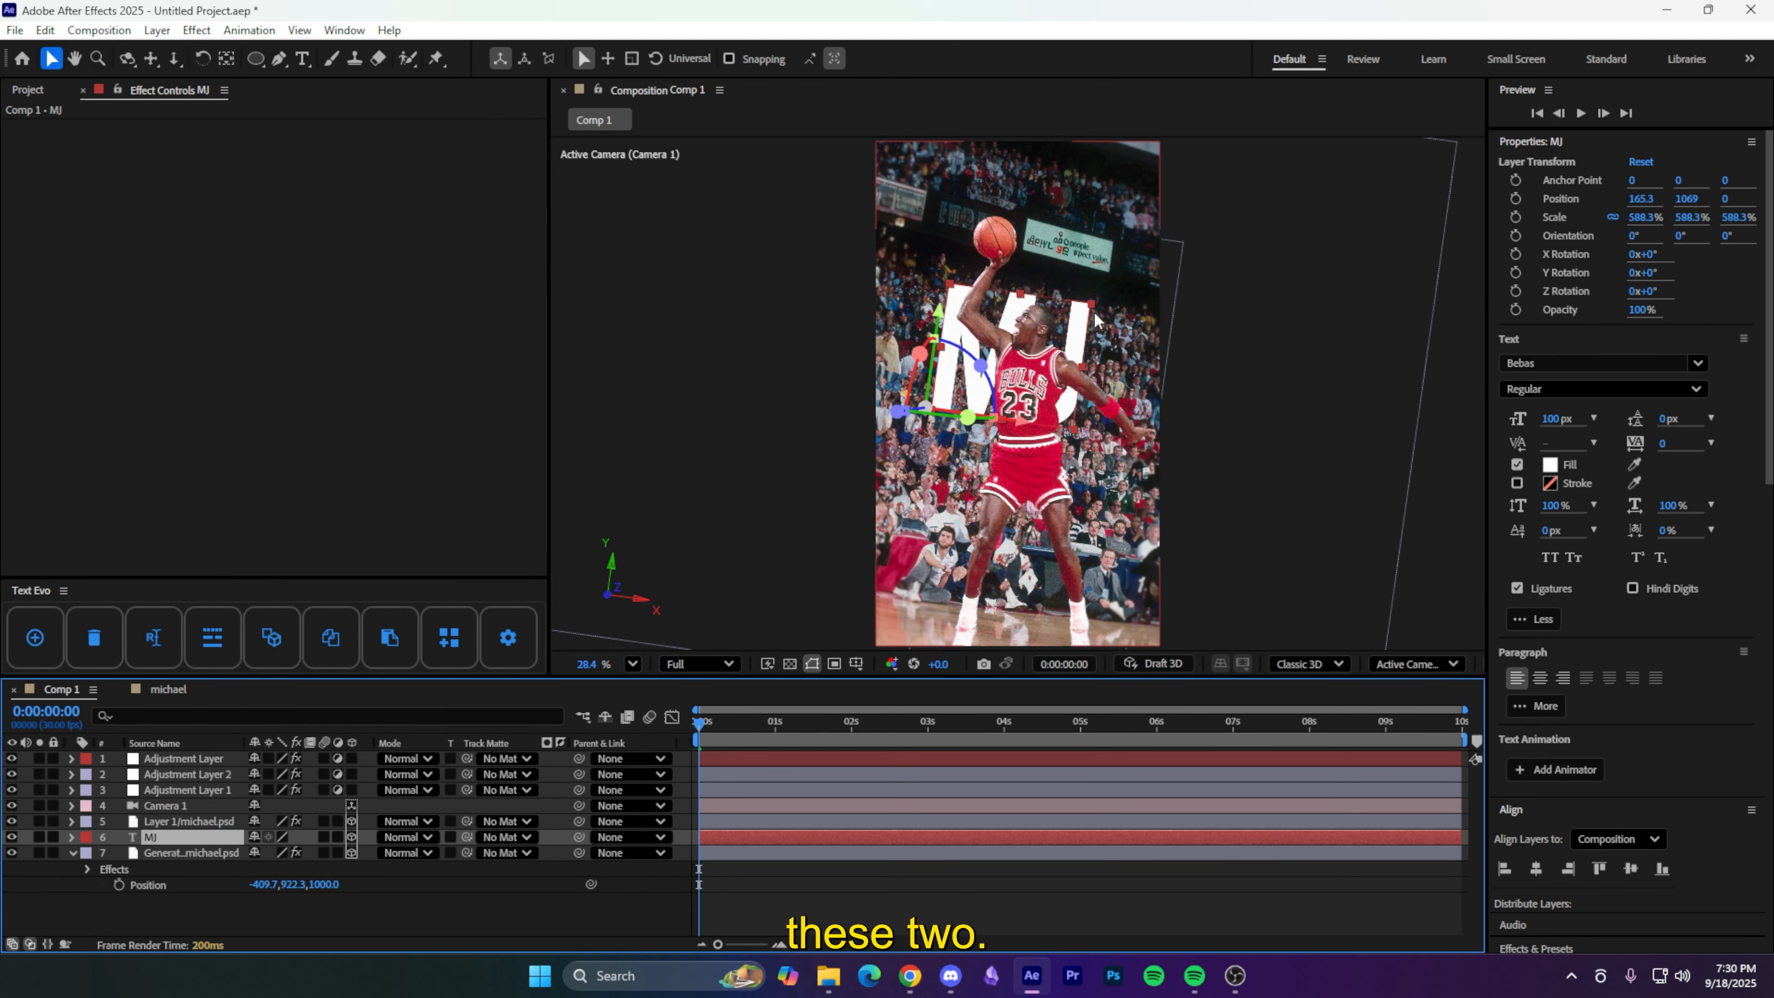
mouse_move(1093, 307)
mouse_down()
mouse_move(1150, 252)
mouse_move(1119, 289)
mouse_move(1072, 284)
mouse_up()
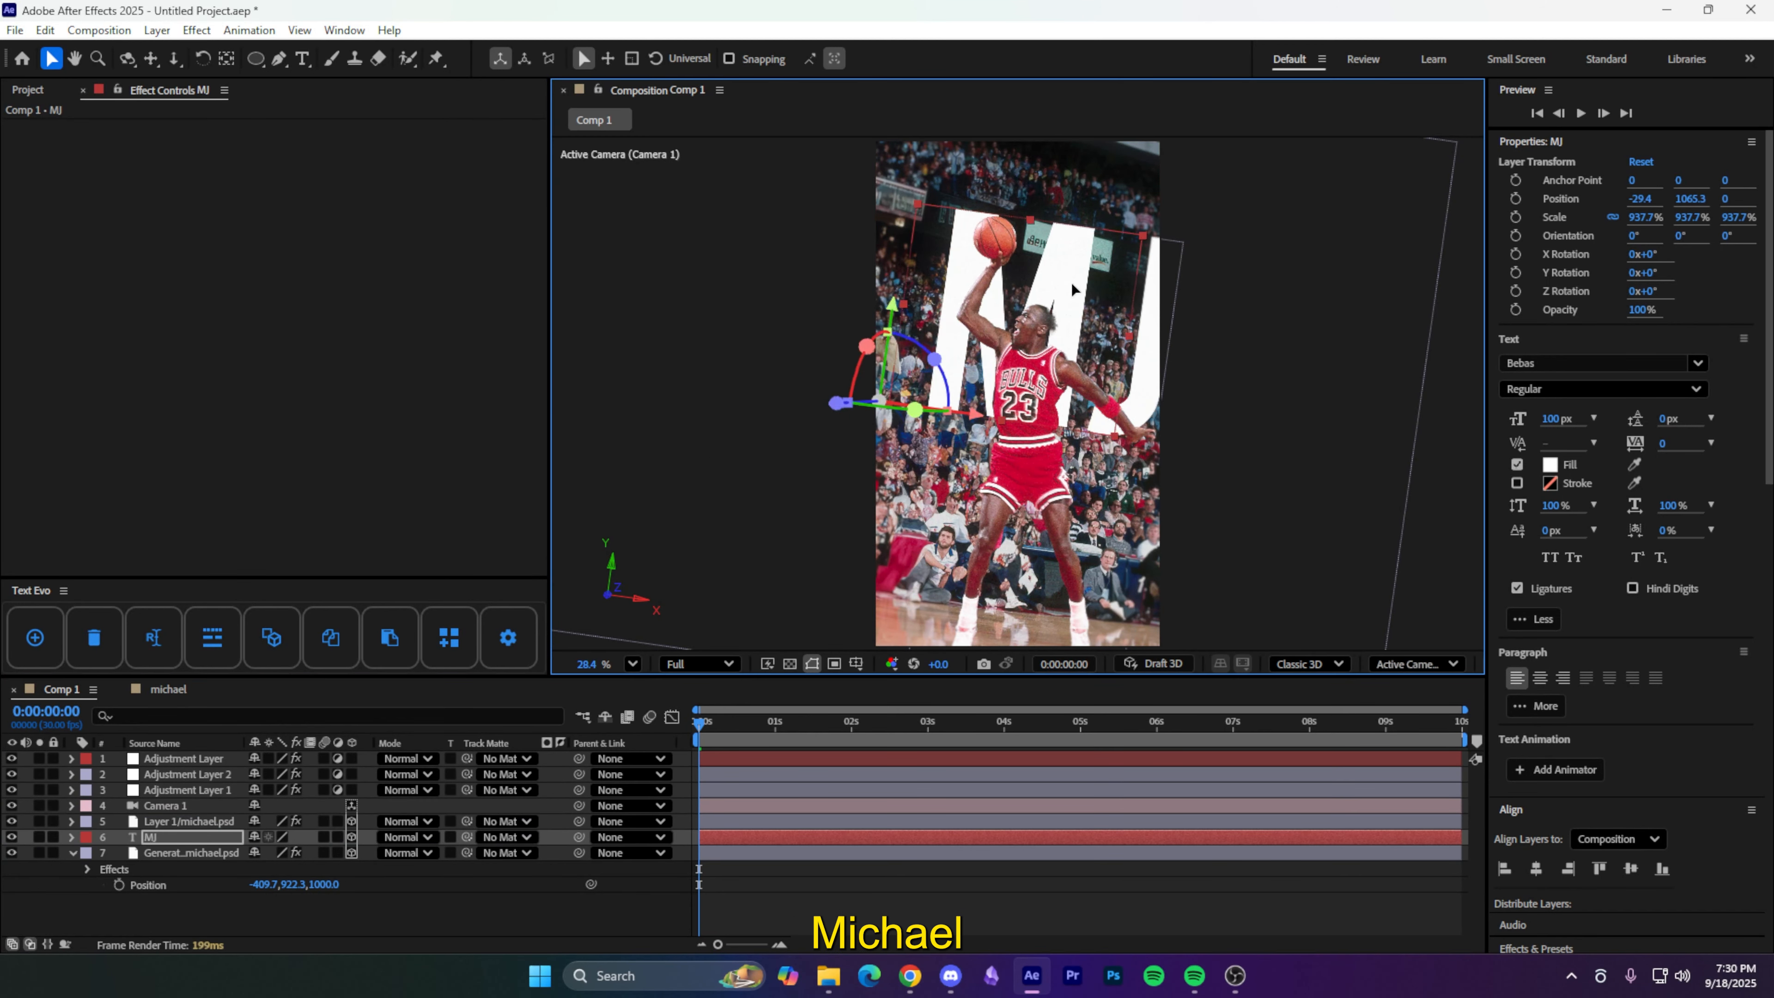
drag(701, 725, 612, 730)
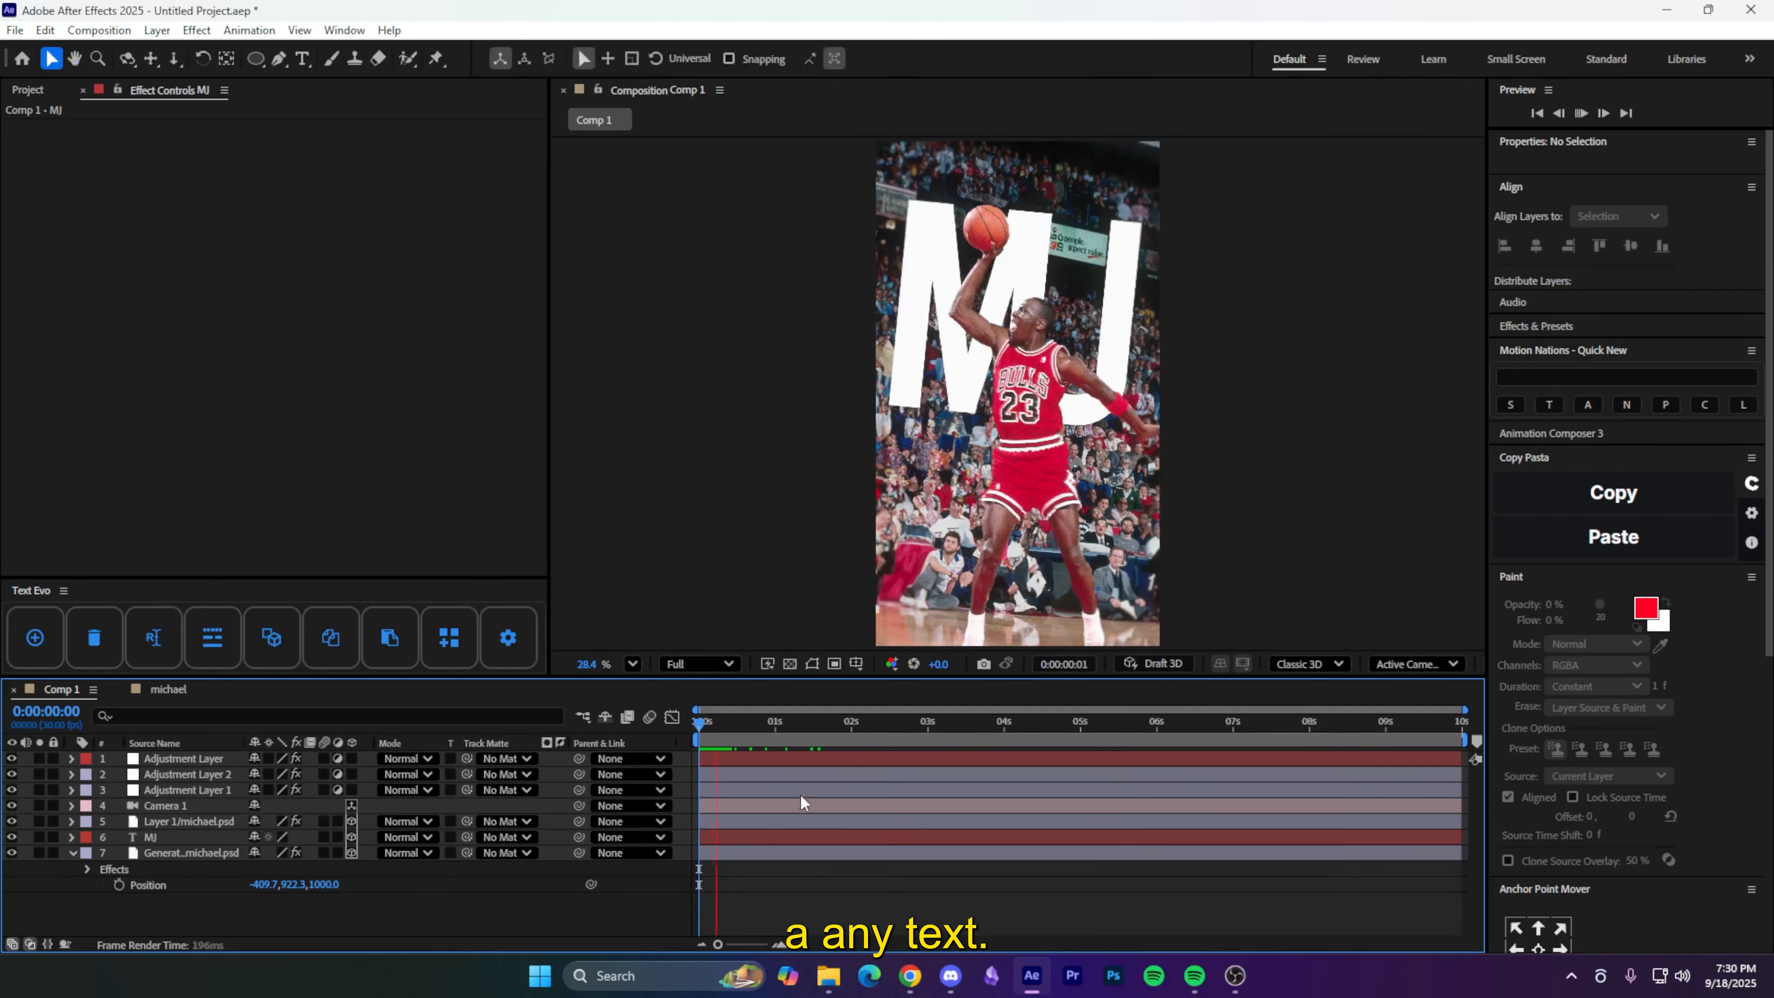
- Preview the MJ parallax animation, then open the Dollar Bill project-file link in the video description
key(space)
key(space)
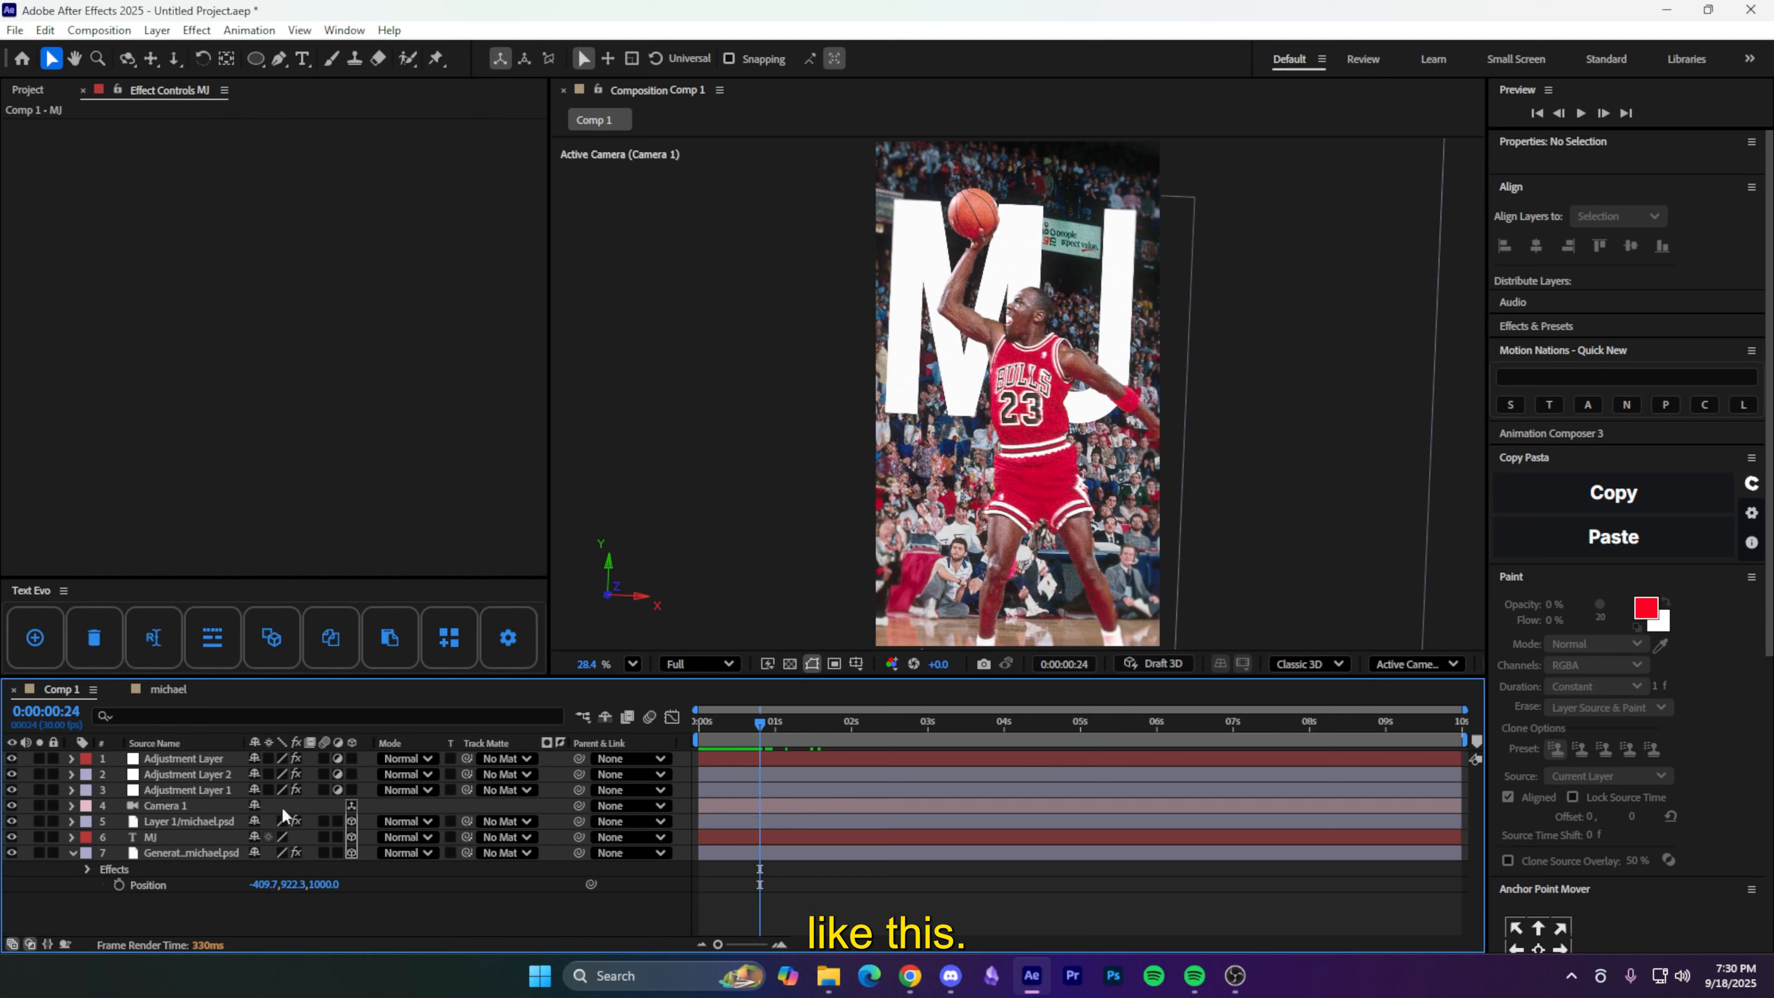
click(188, 837)
key(Delete)
key(space)
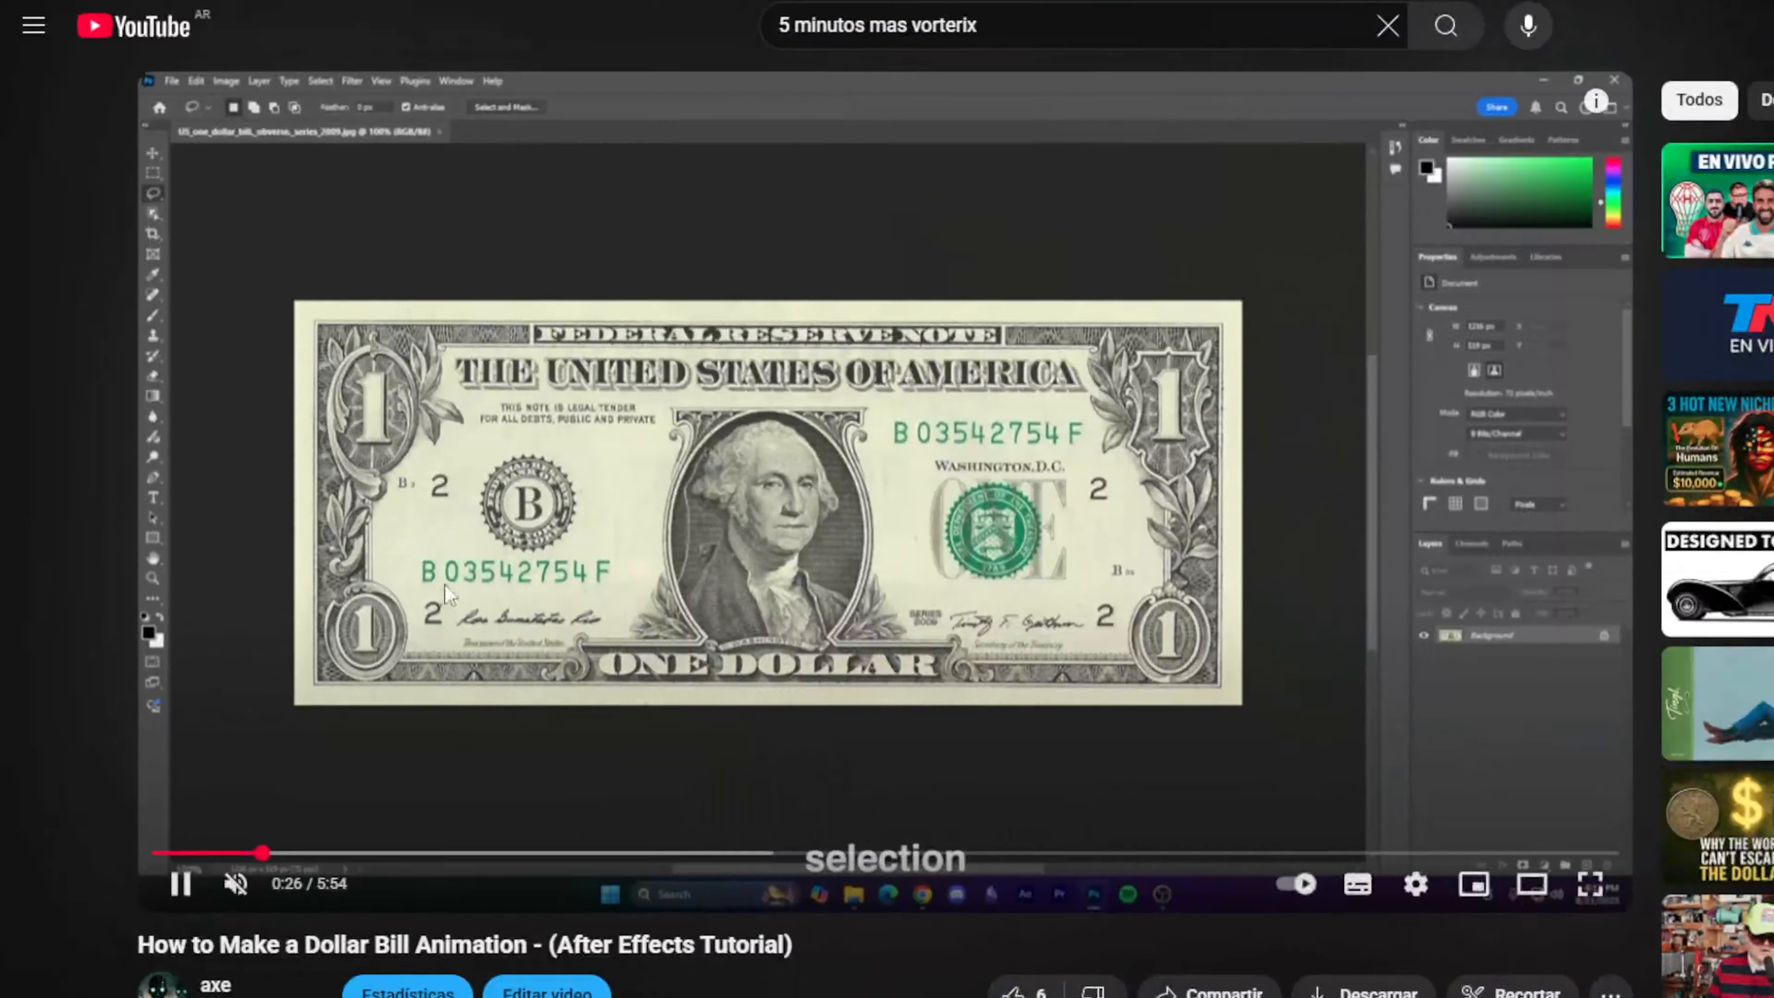
scroll(445, 585, down, 3)
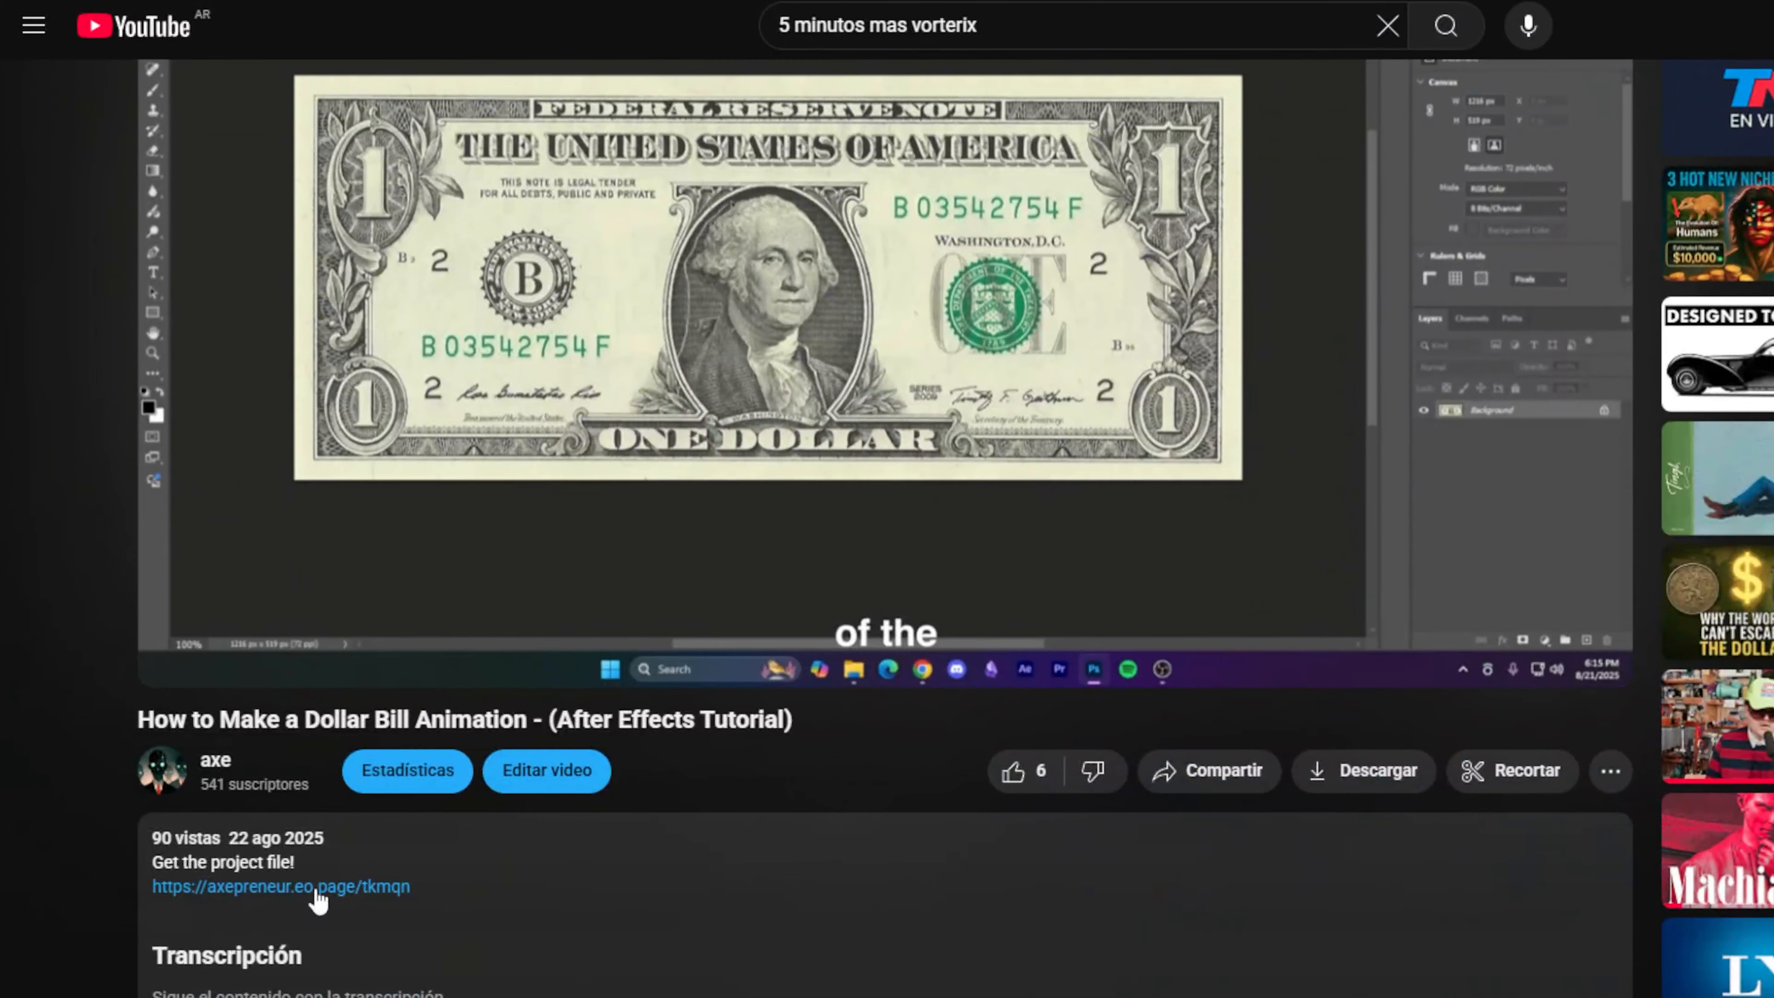
click(317, 896)
- Enter the first and last name in the sign-up form and begin typing the email address
click(969, 431)
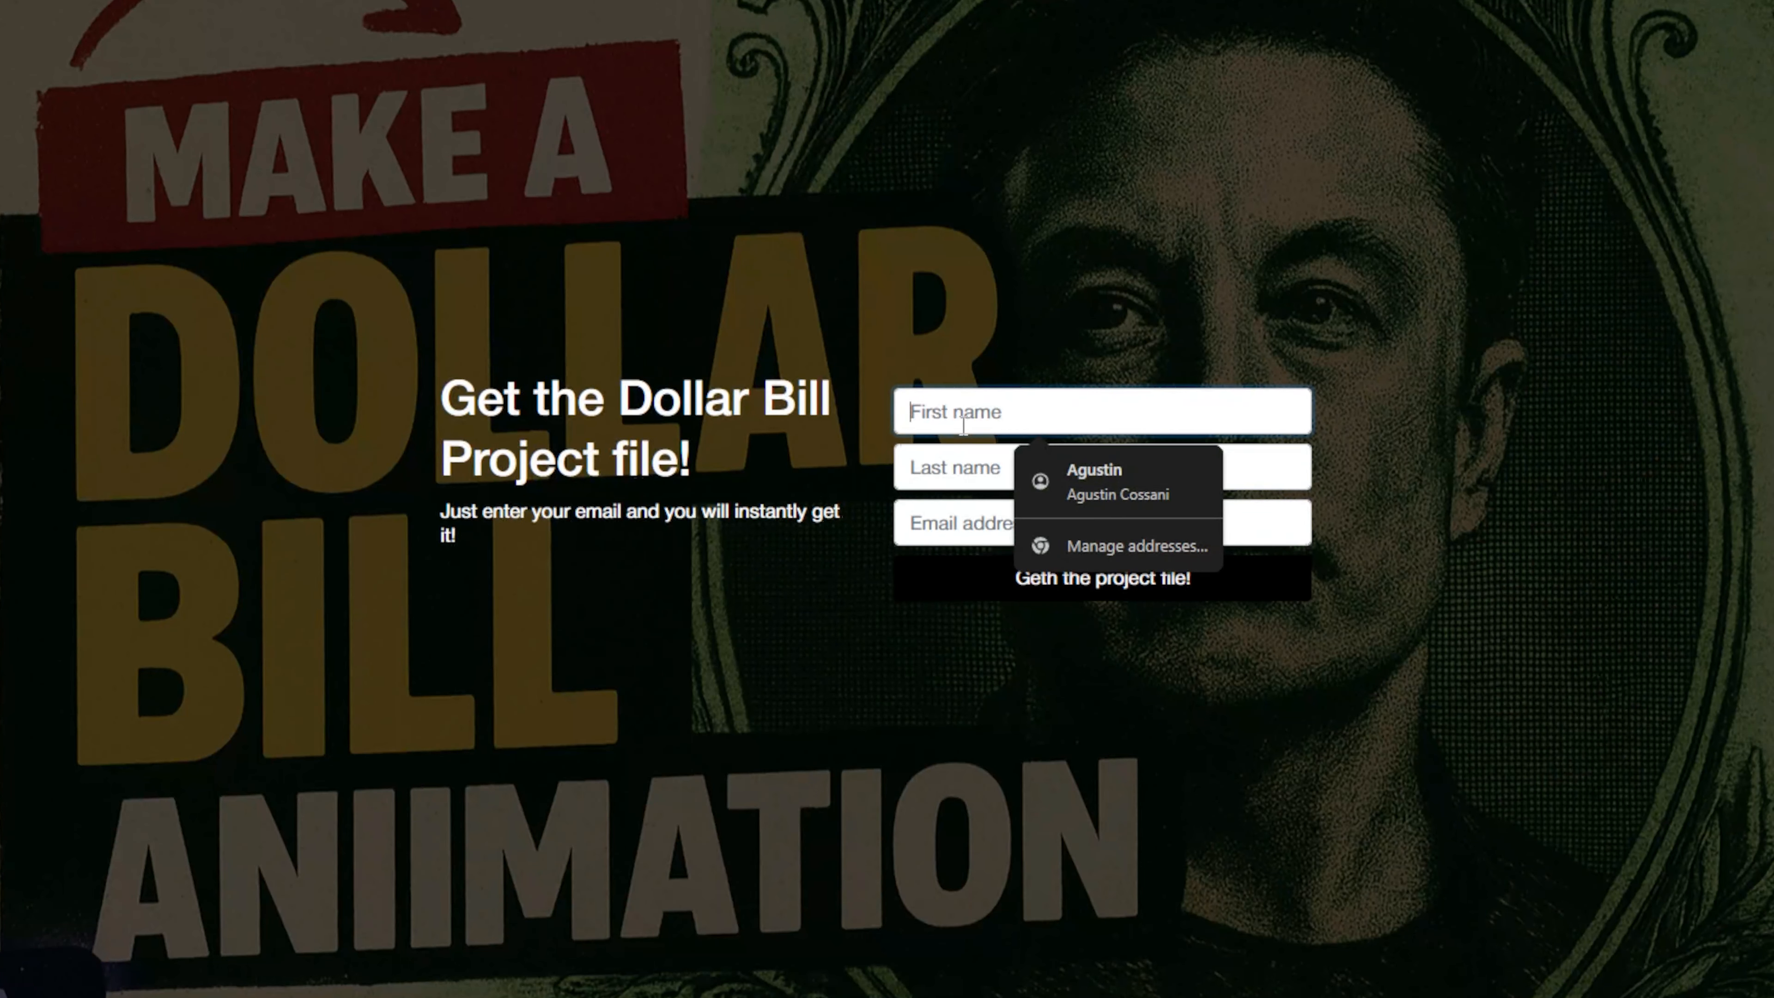
text(John)
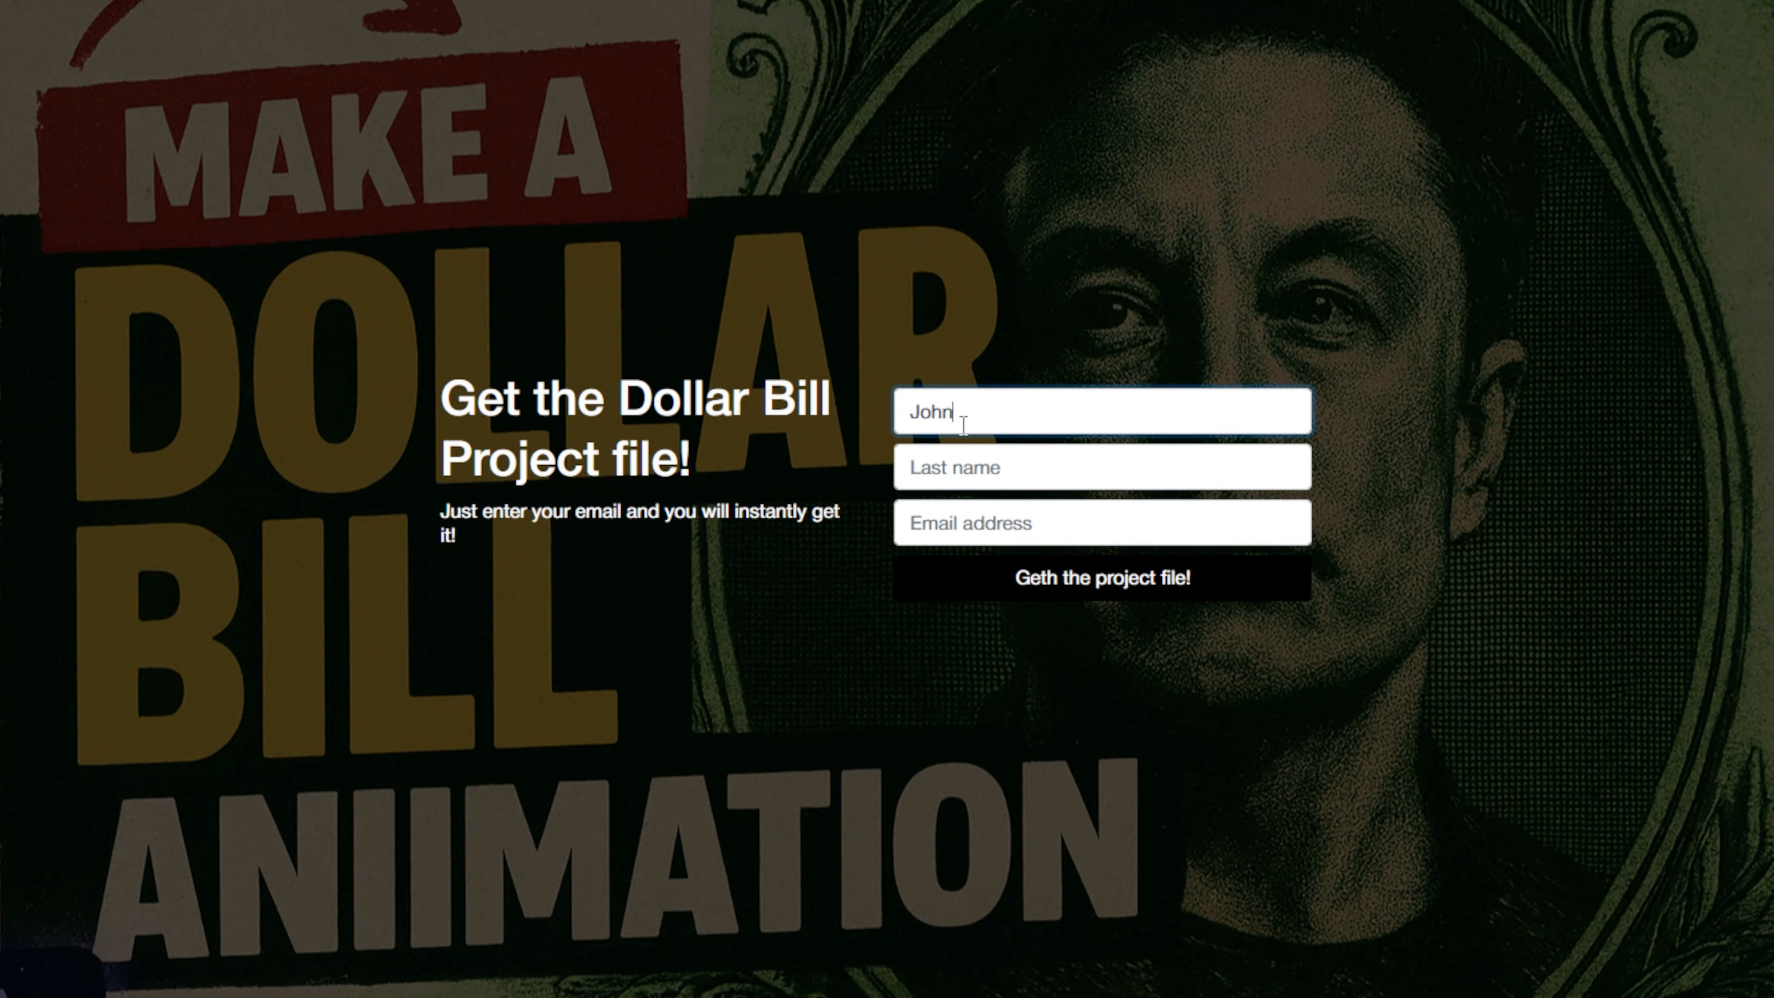
click(1045, 459)
text(Wick)
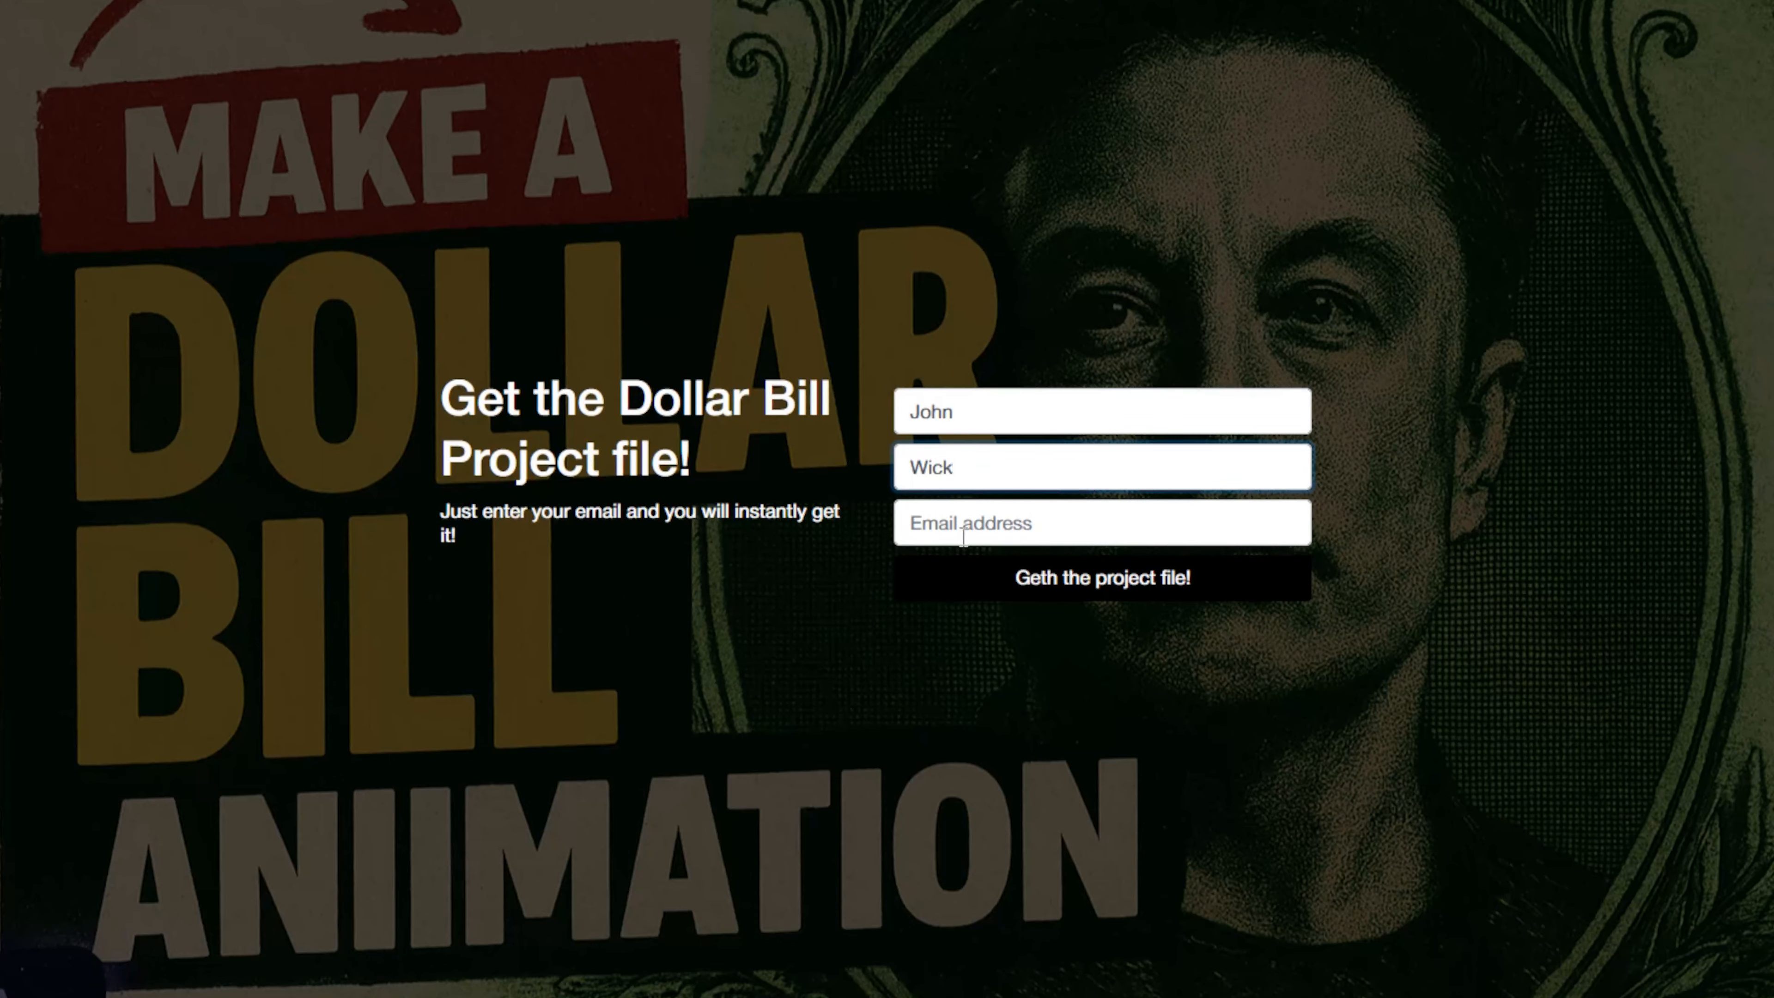
click(964, 537)
text(joh)
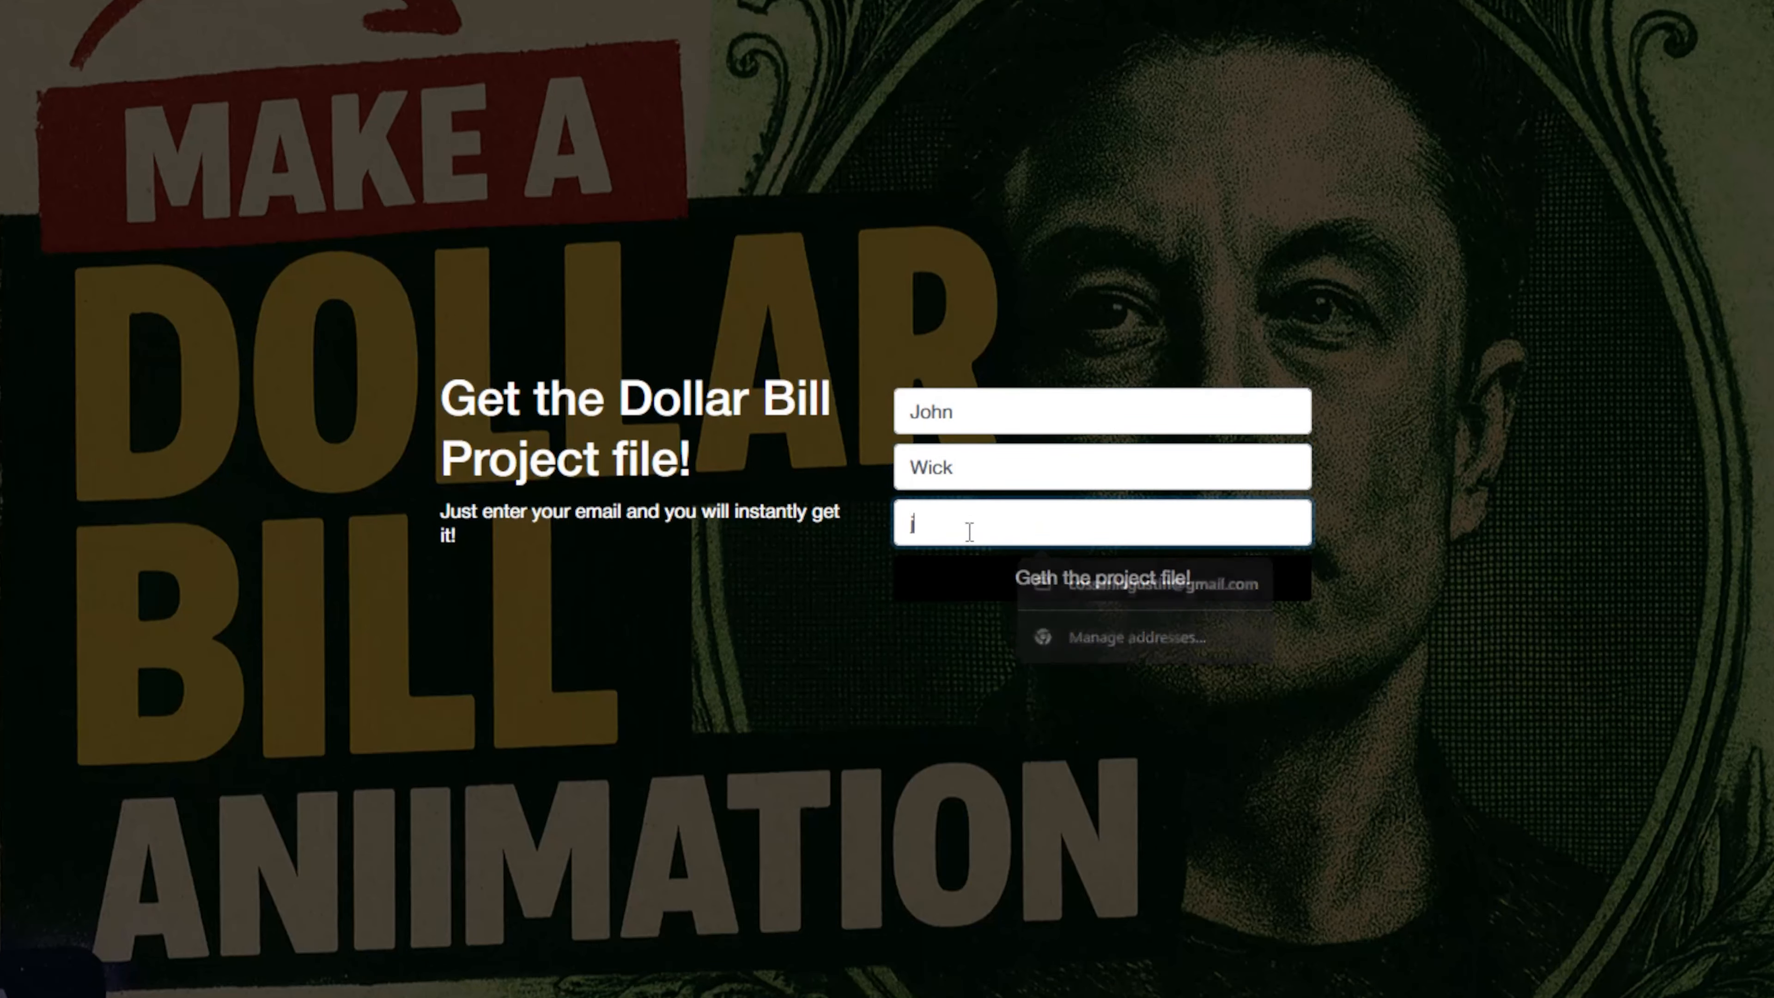